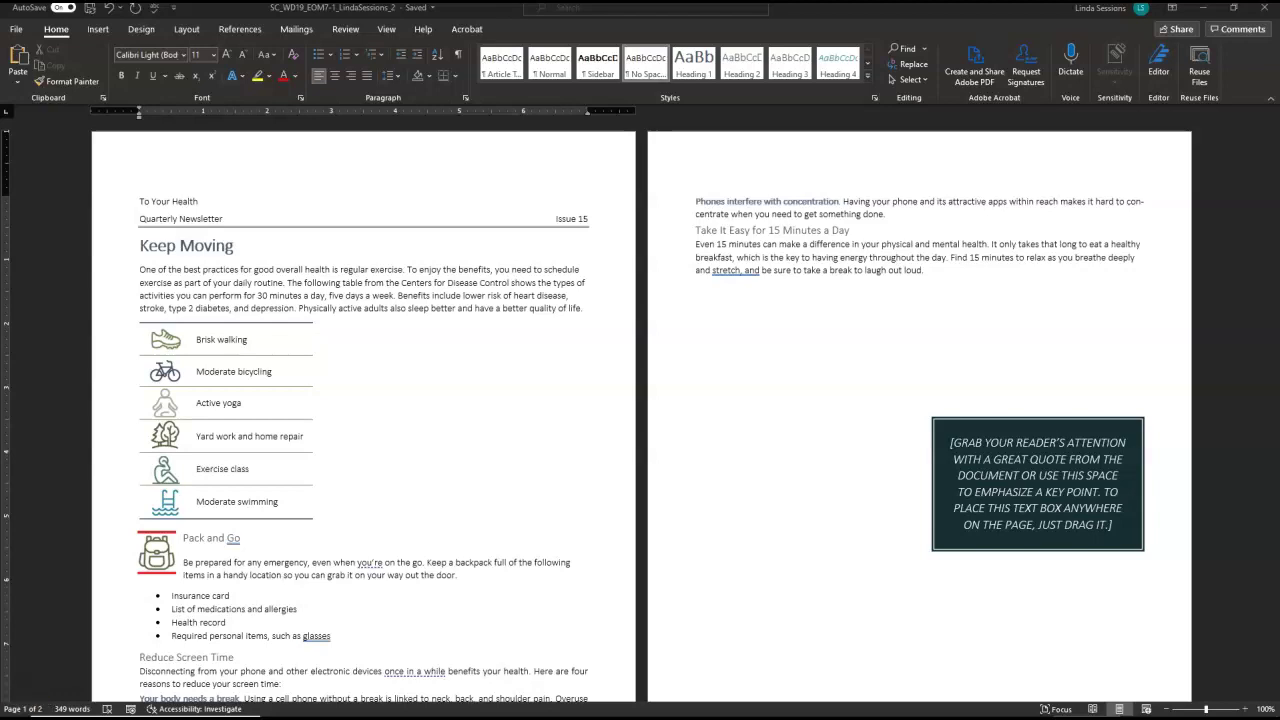
Convert the 'To Your Health' heading into Fill: Aqua, Accent color 1; Shadow WordArt
click(142, 205)
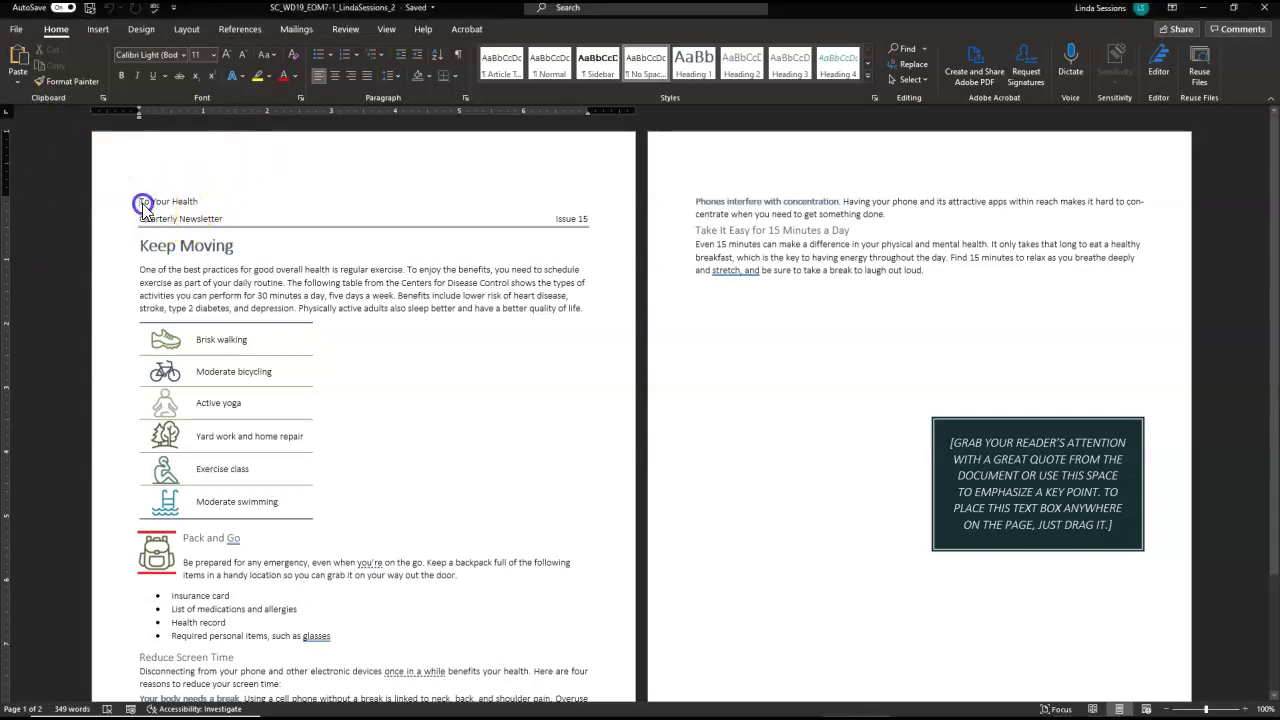
drag(142, 205, 191, 203)
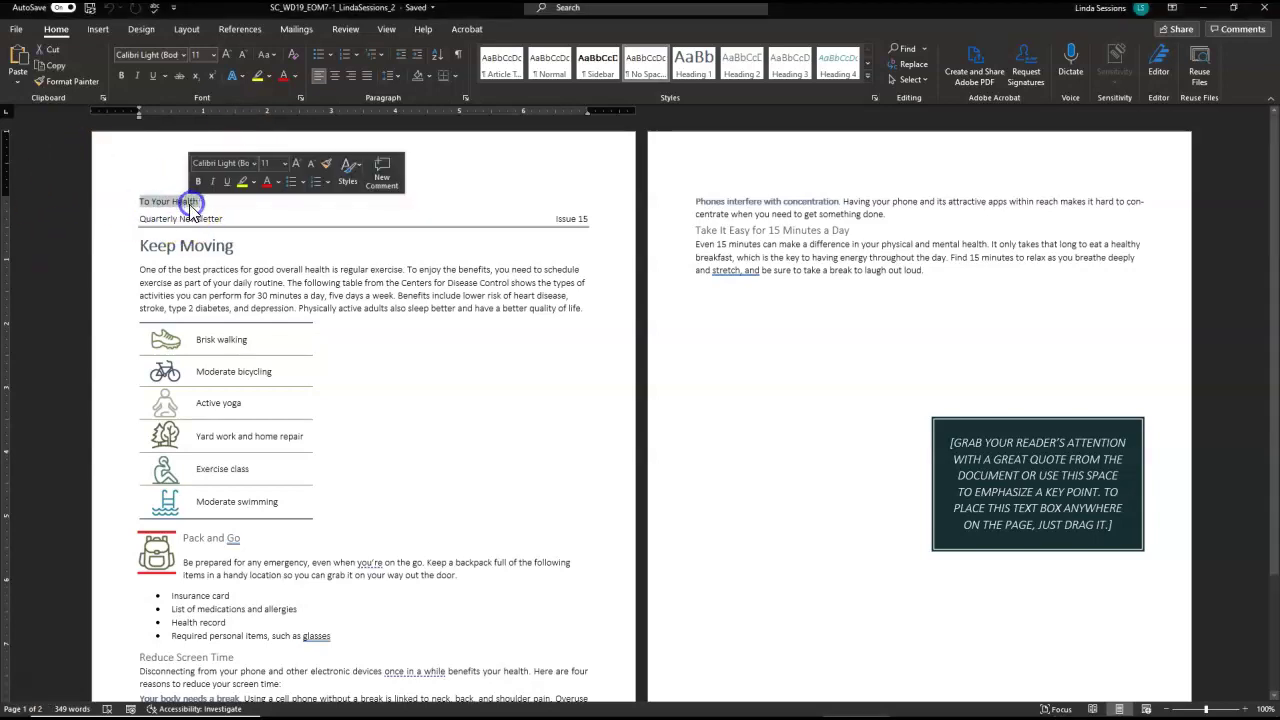
click(100, 31)
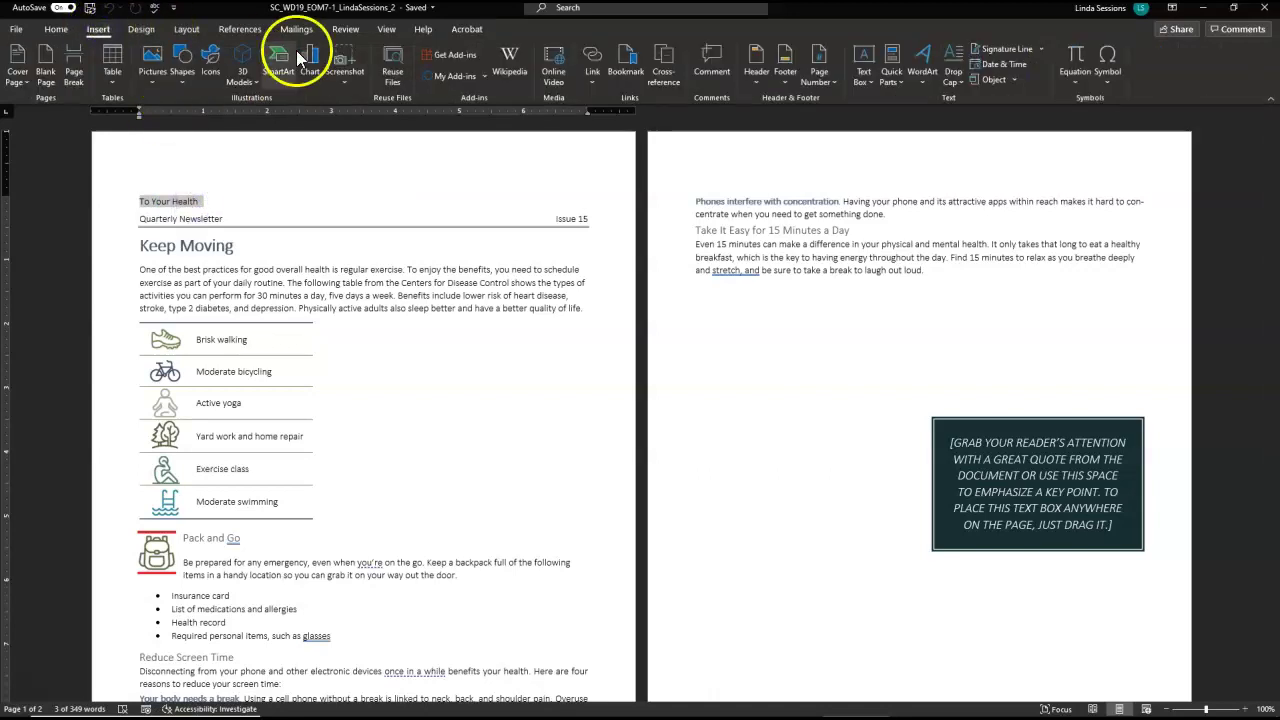
click(922, 75)
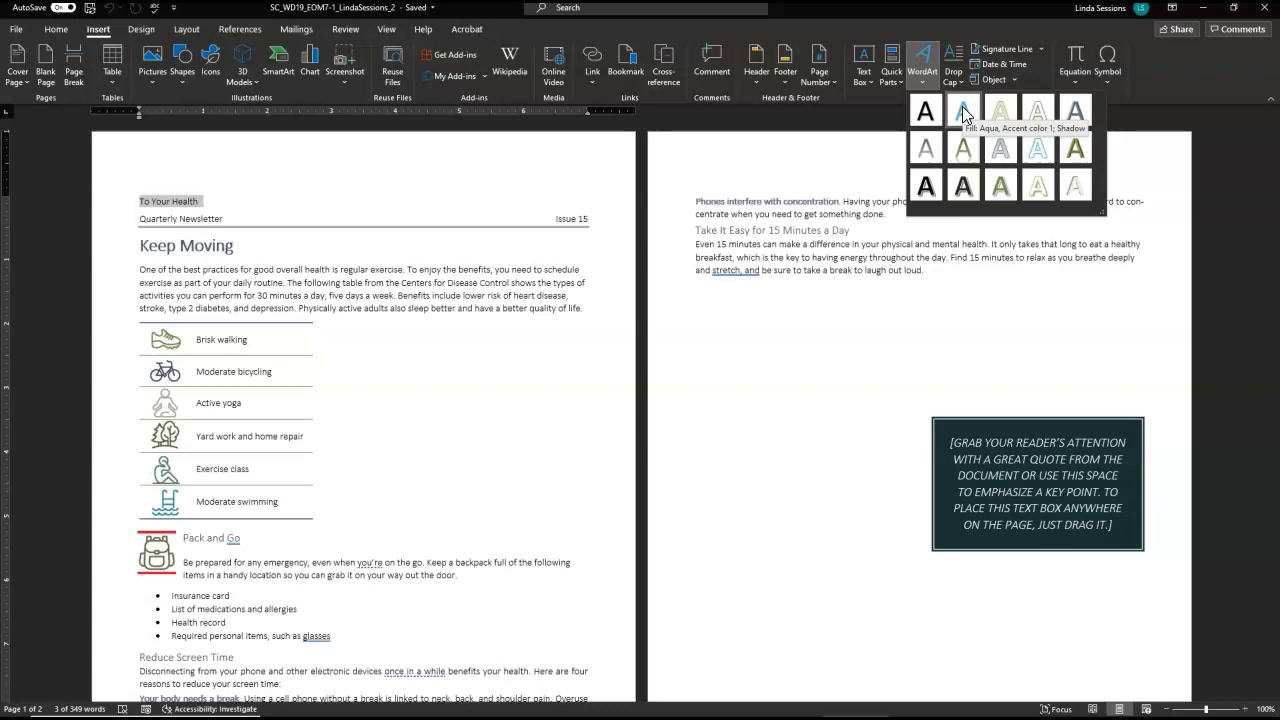
click(962, 106)
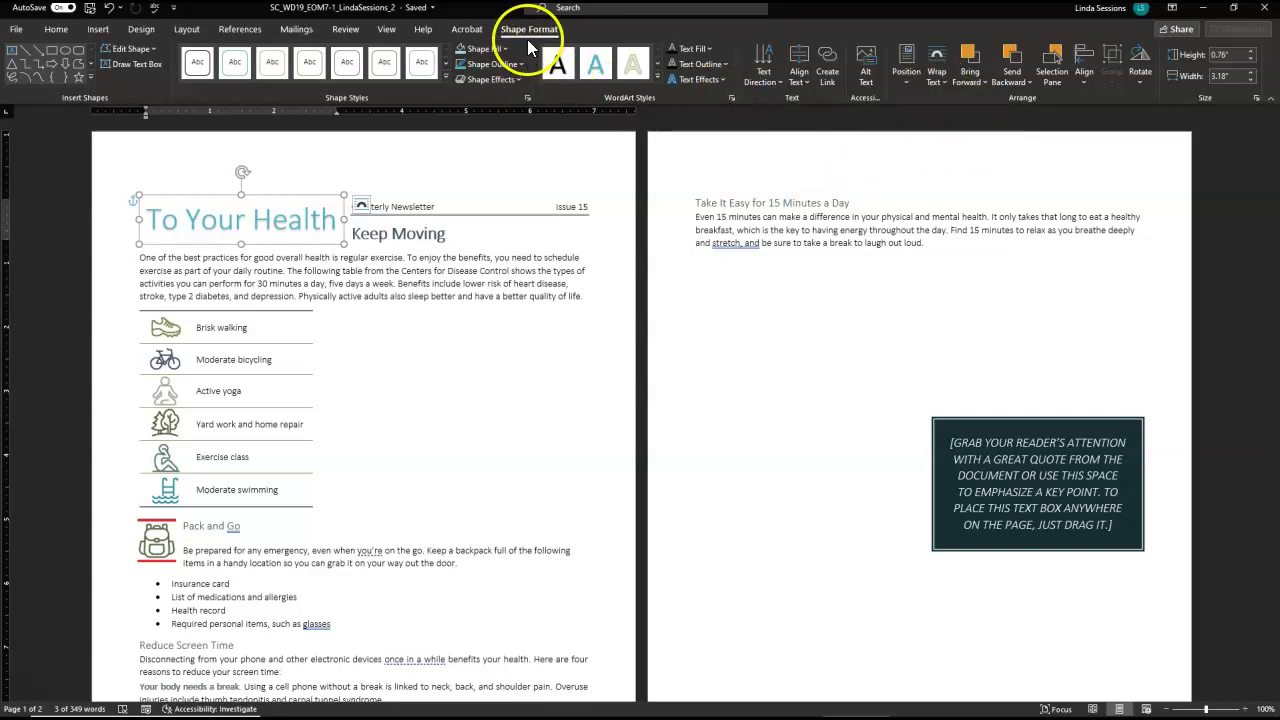
Give the WordArt title Top and Bottom wrapping and size it 0.7" high by 7" wide
click(937, 75)
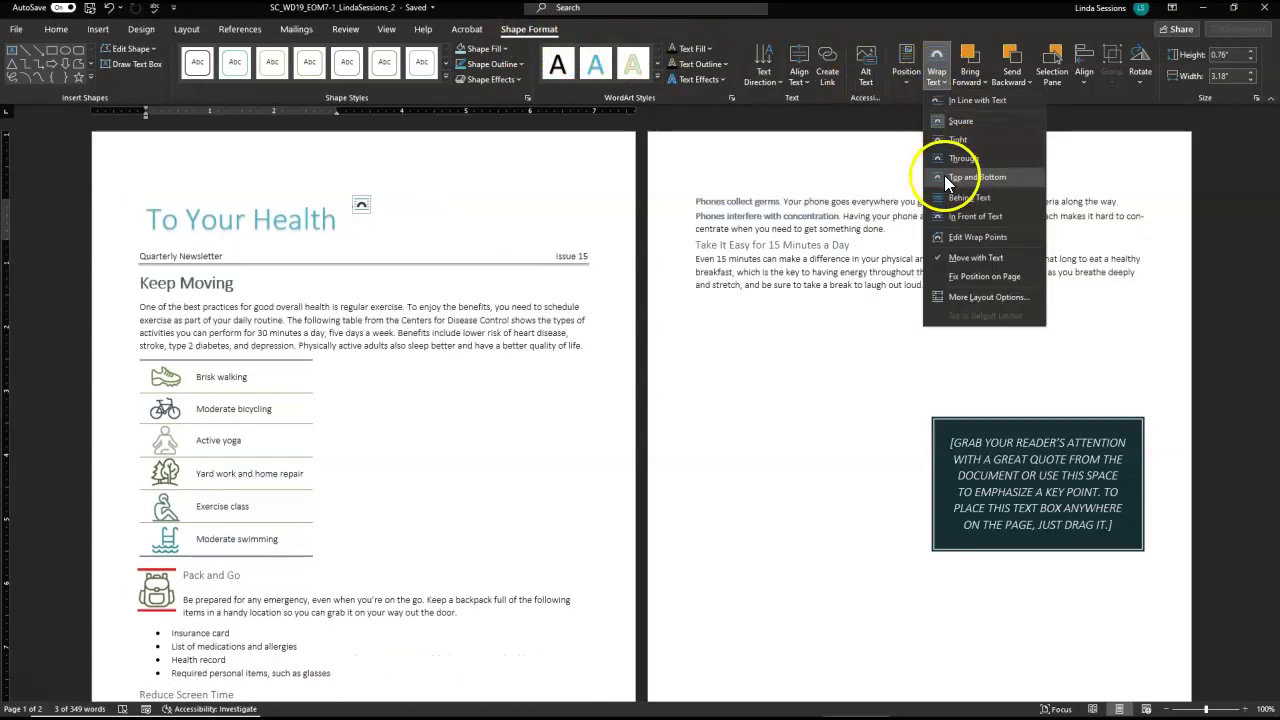
click(947, 180)
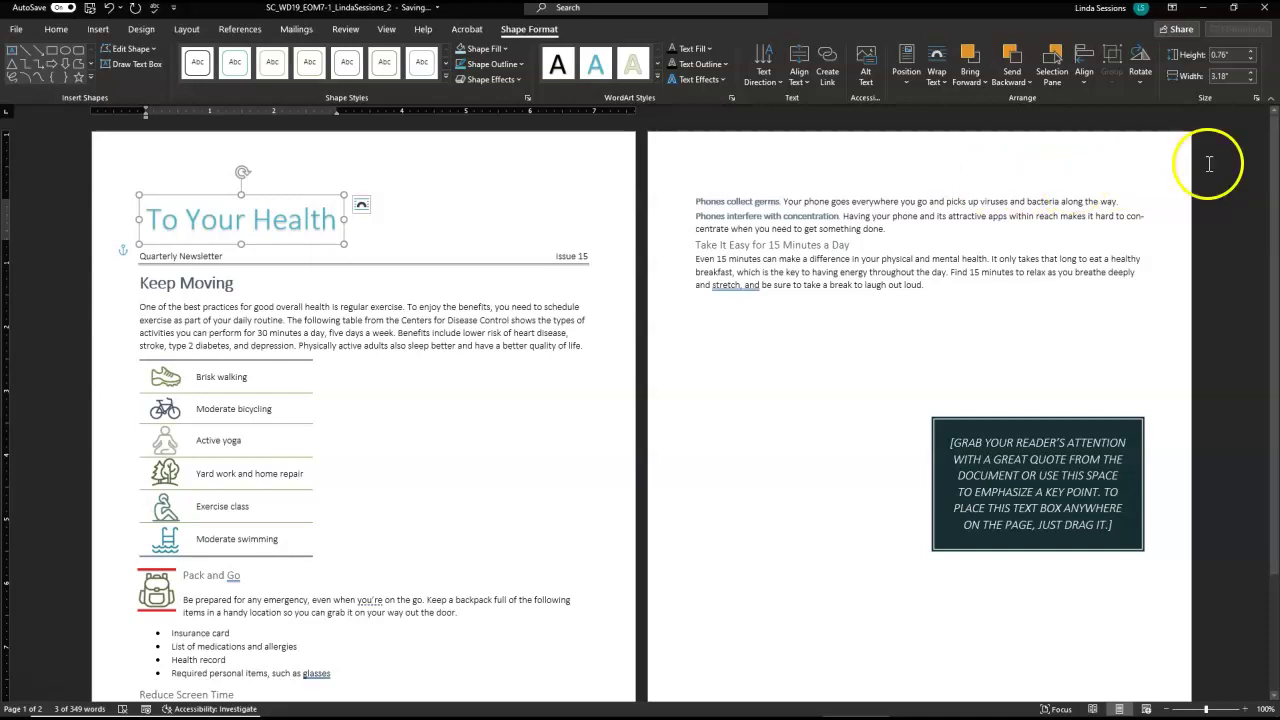
click(1230, 55)
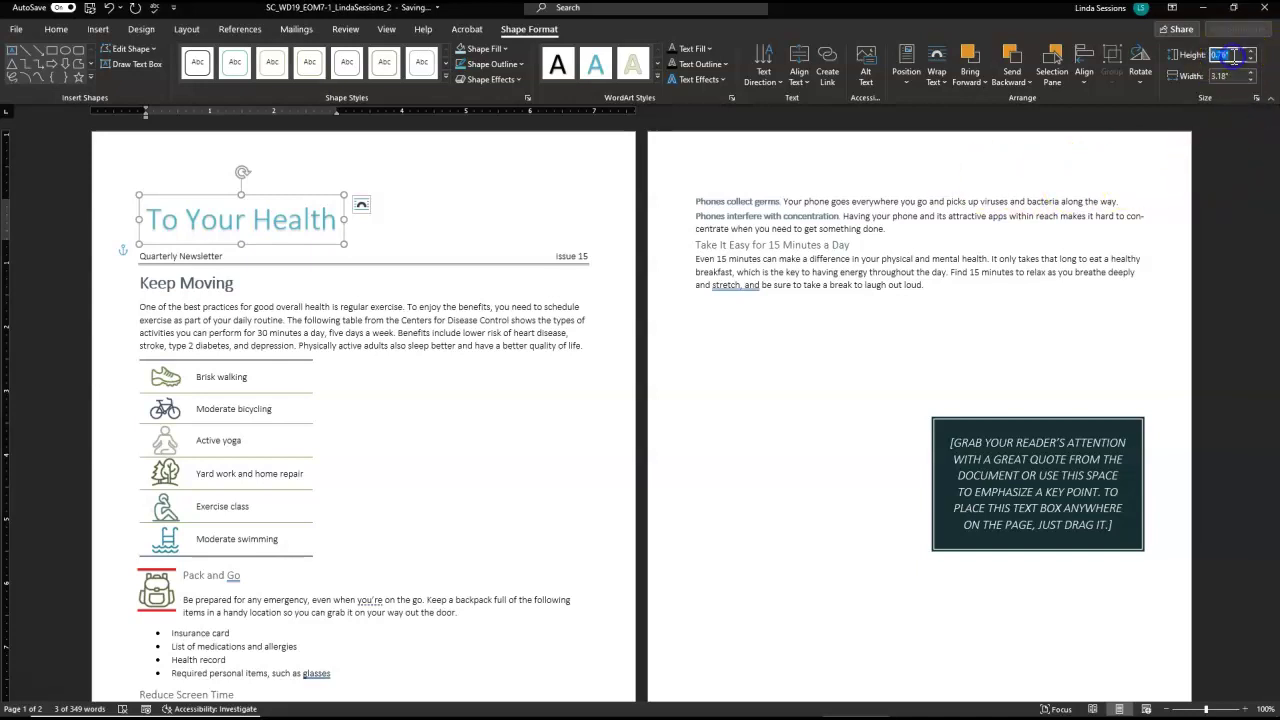
text(0.7)
click(1232, 76)
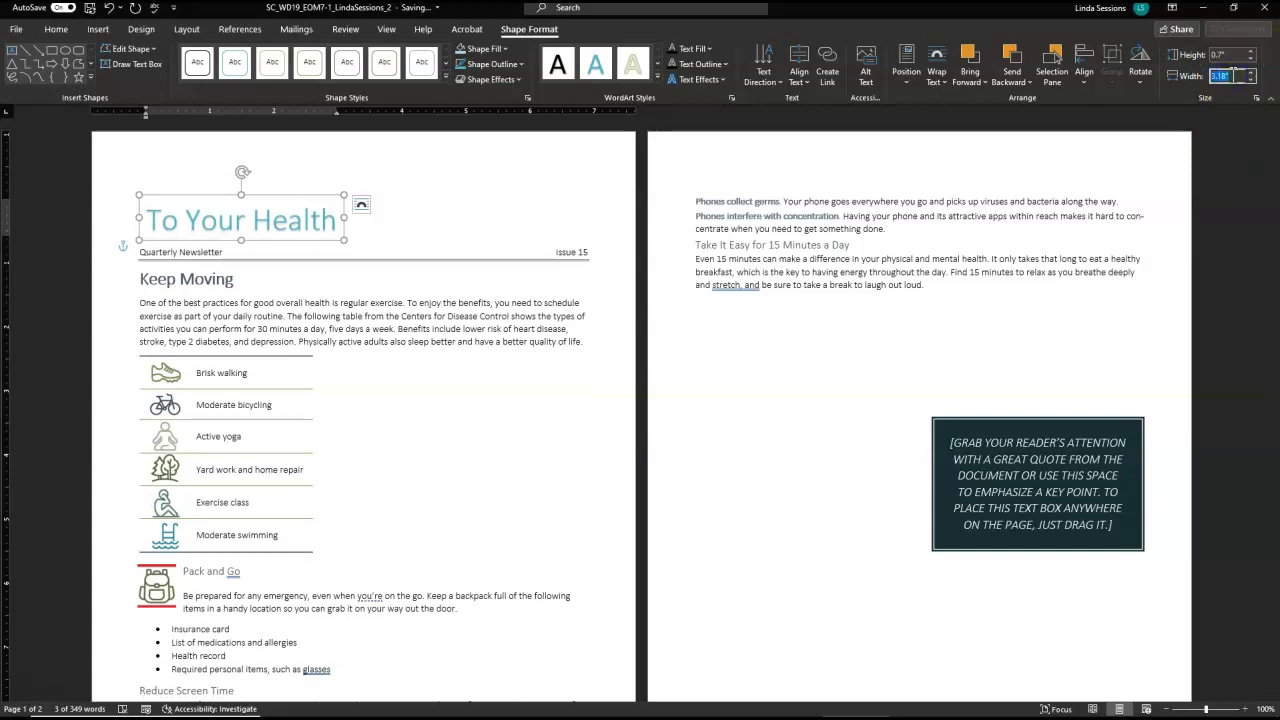
text(7)
key(Return)
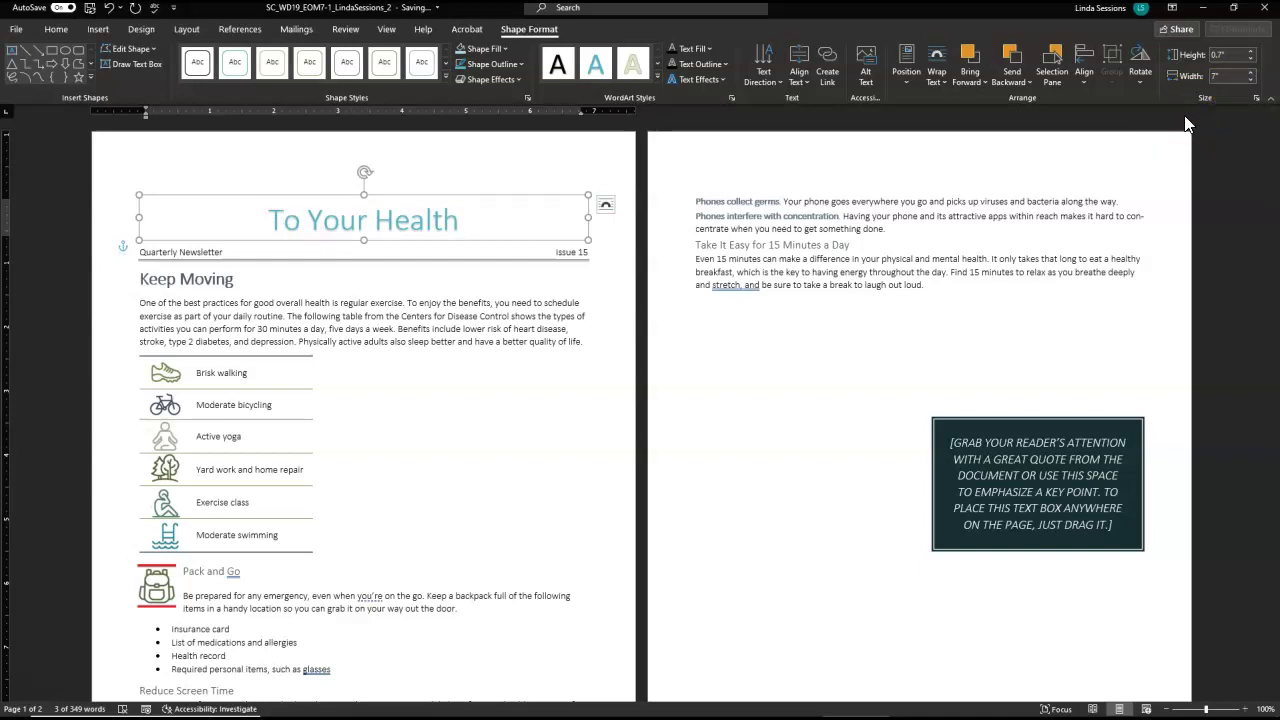
Select the 'To Your Health' WordArt text and set its font size to 40 pt
click(996, 121)
click(466, 129)
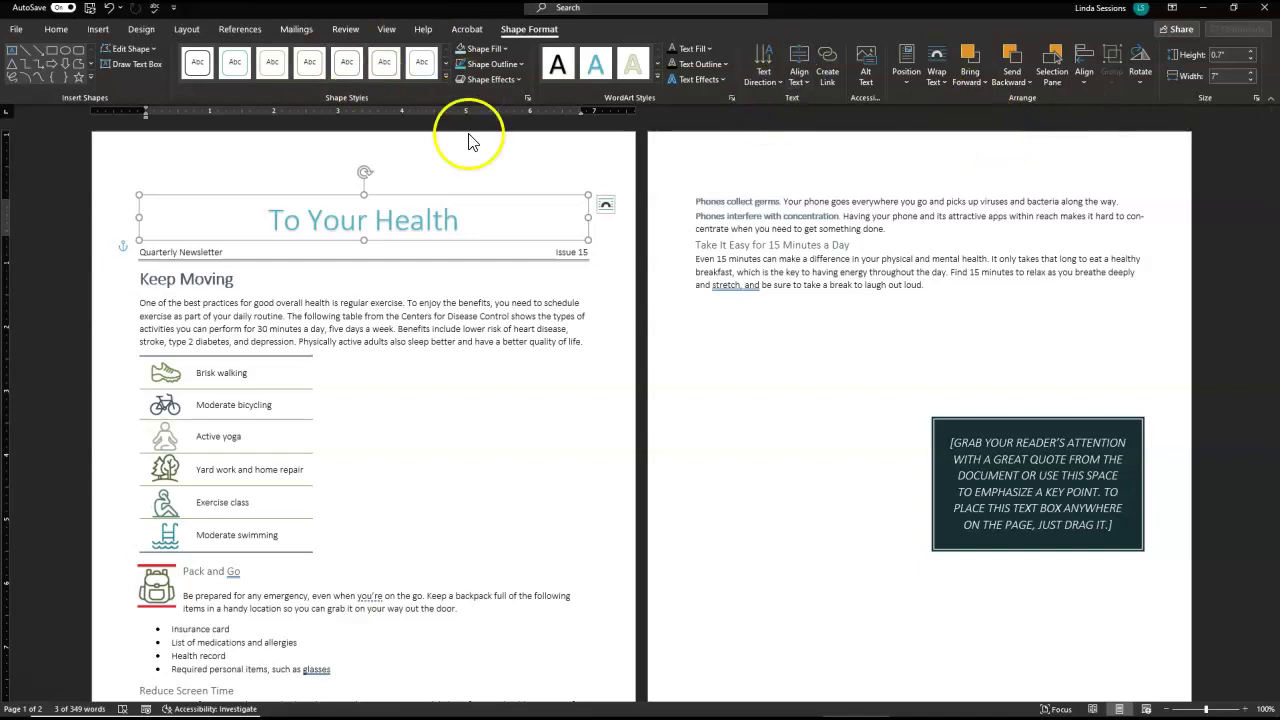
click(423, 217)
drag(480, 220, 262, 205)
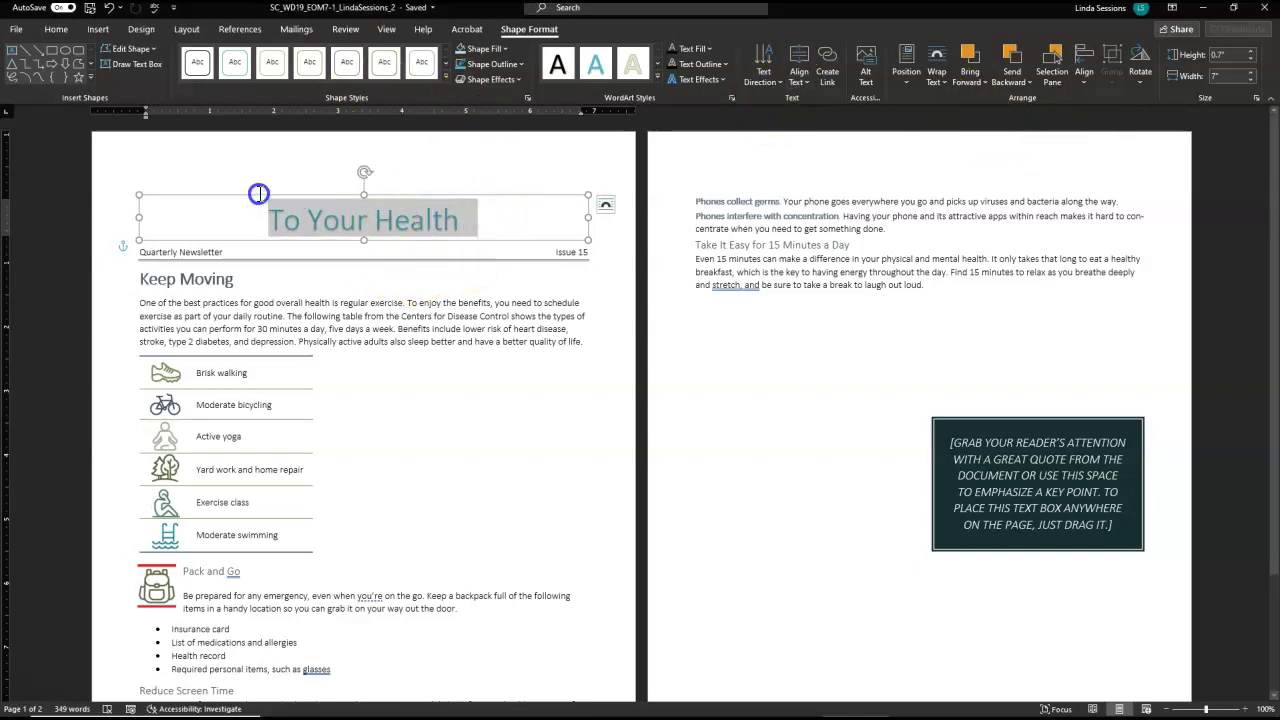
click(57, 29)
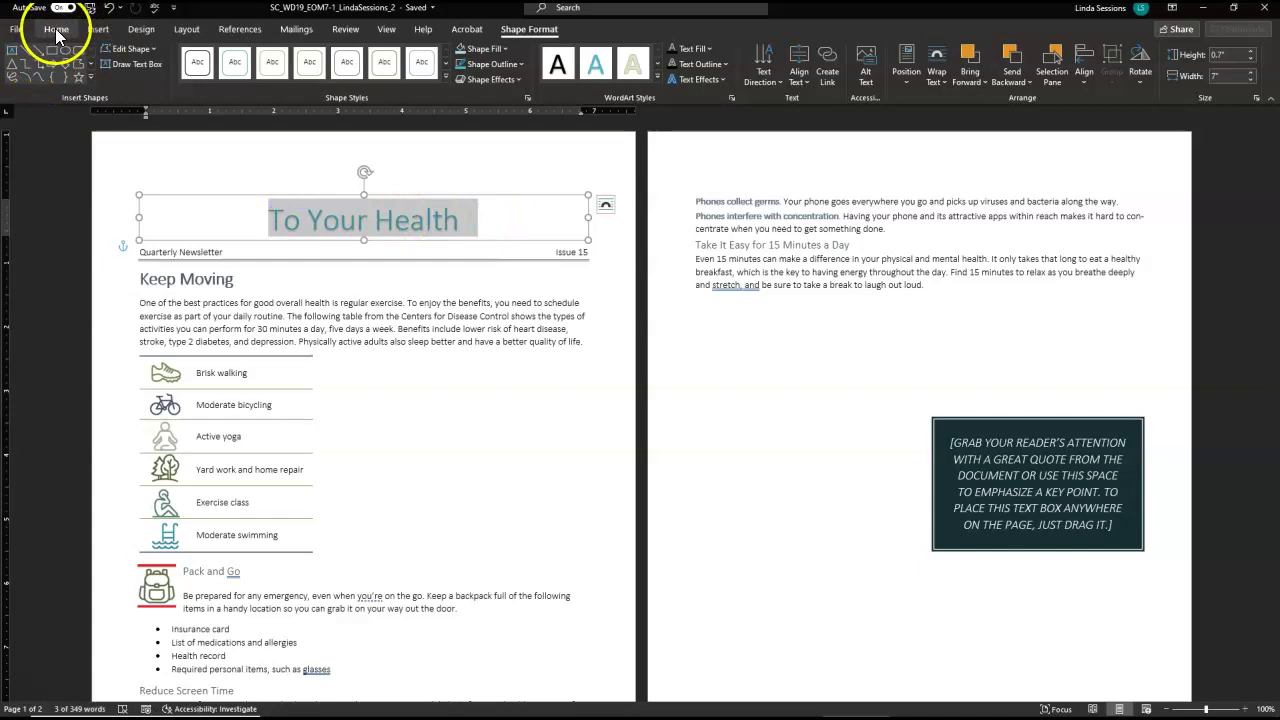
click(200, 55)
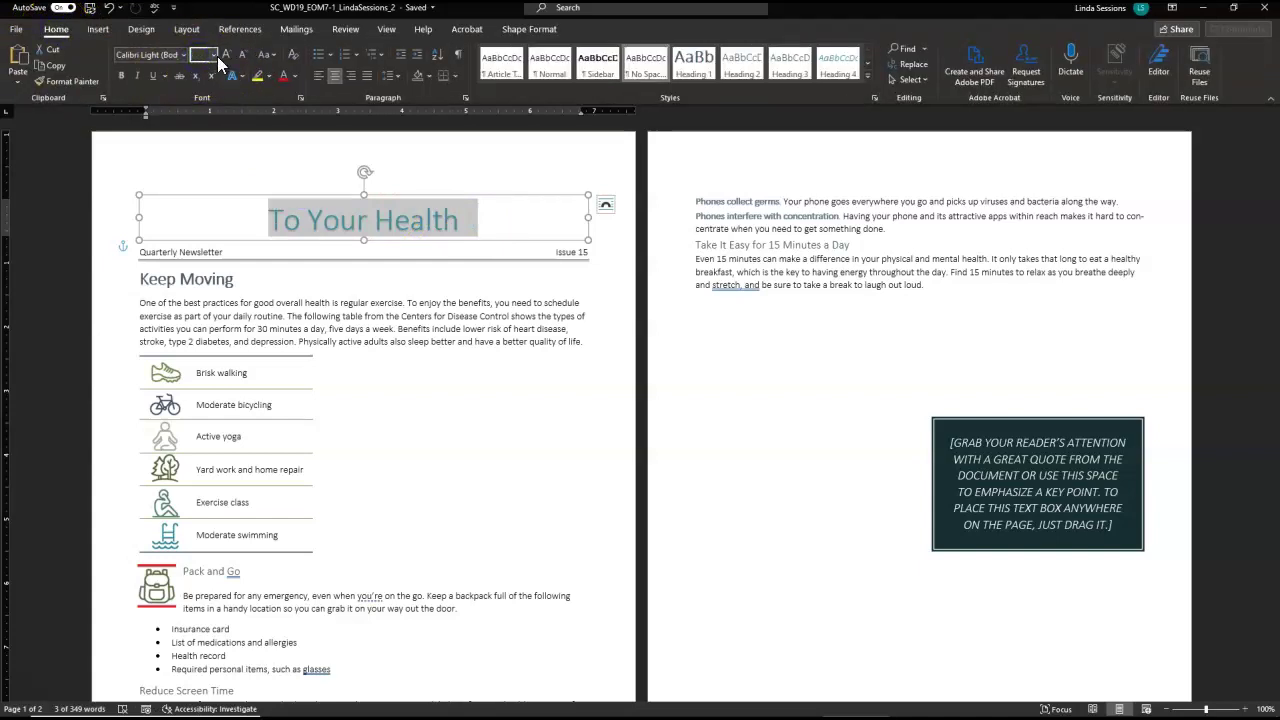
text(40)
click(237, 134)
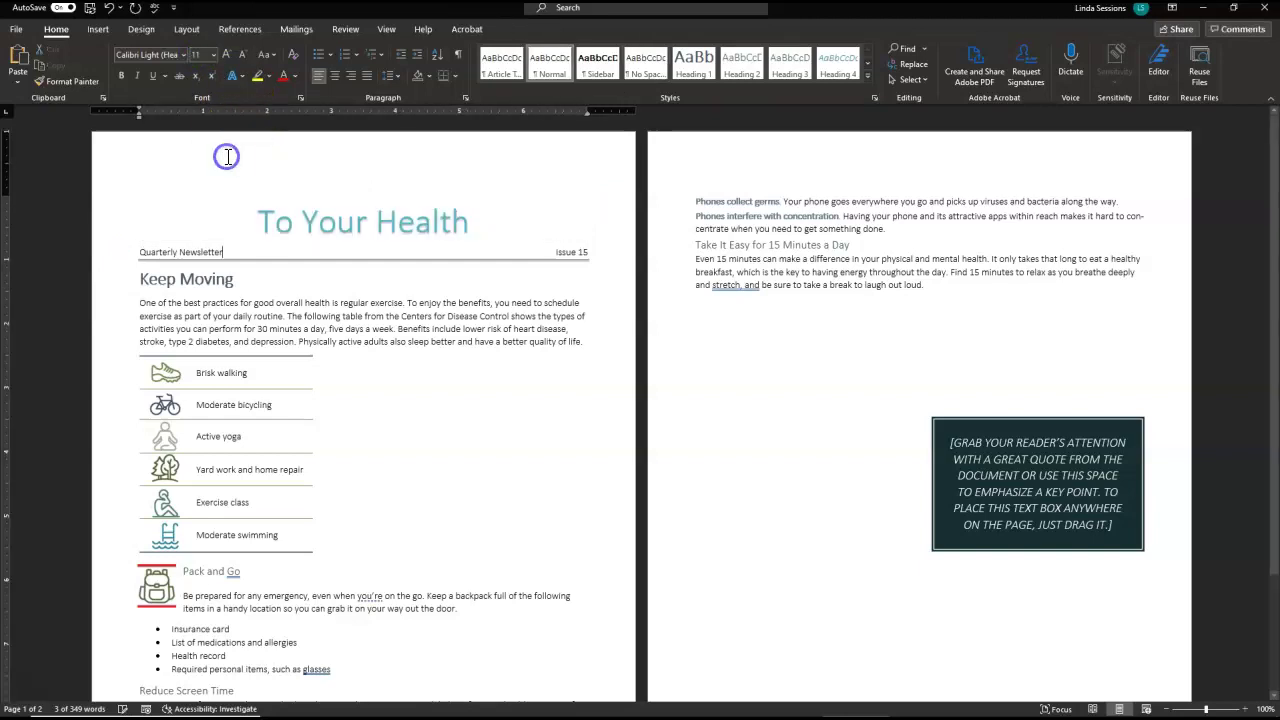
double_click(293, 220)
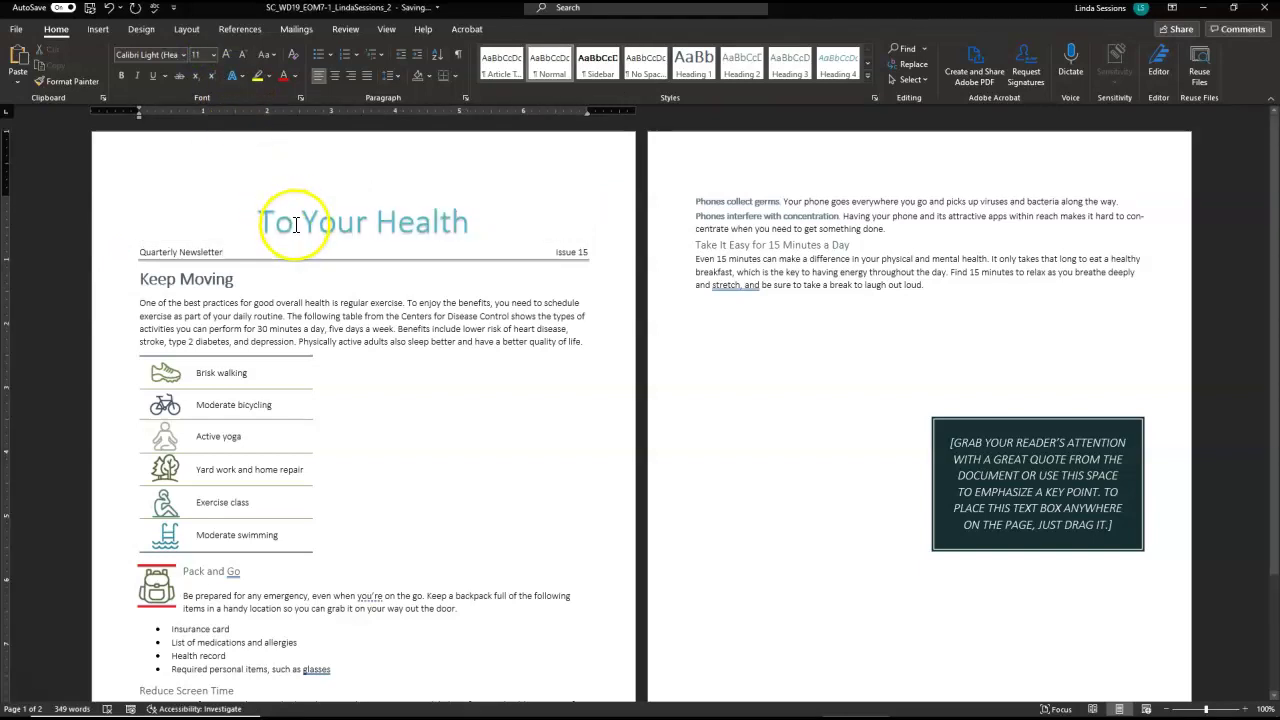
click(295, 225)
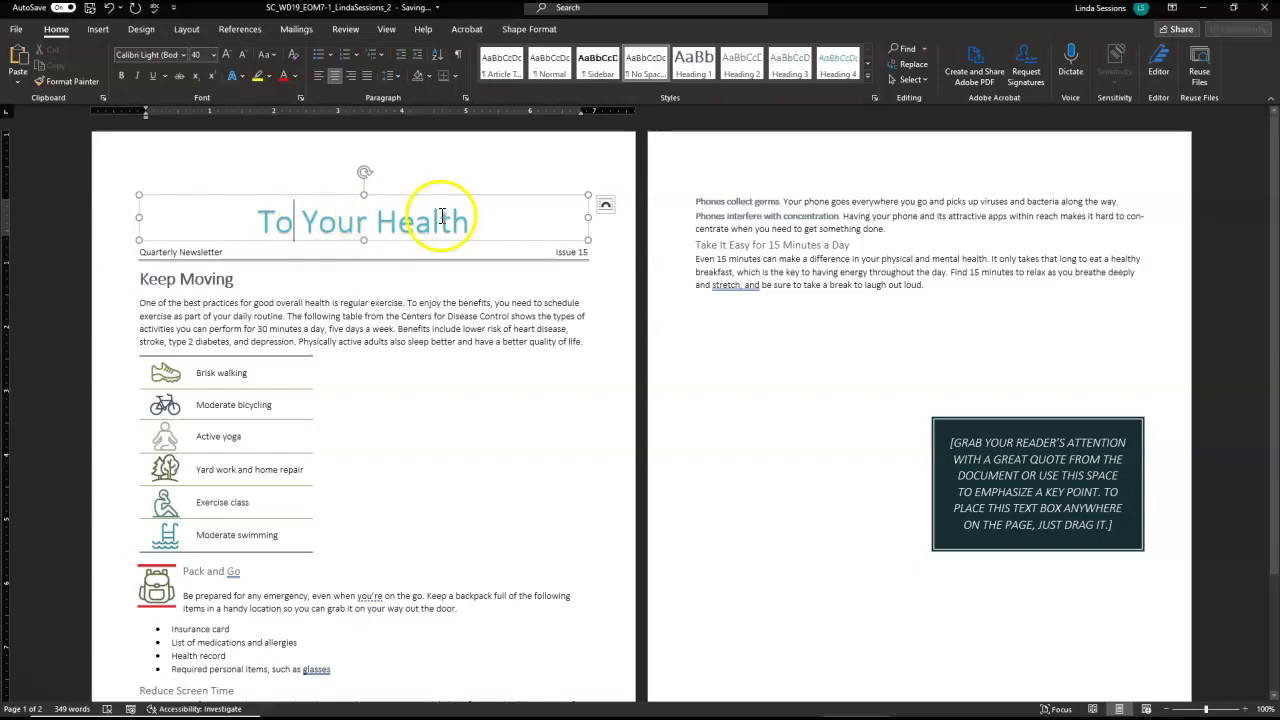
Open the title's Text Fill gradient settings in the Format Shape pane, then close the pane
click(524, 30)
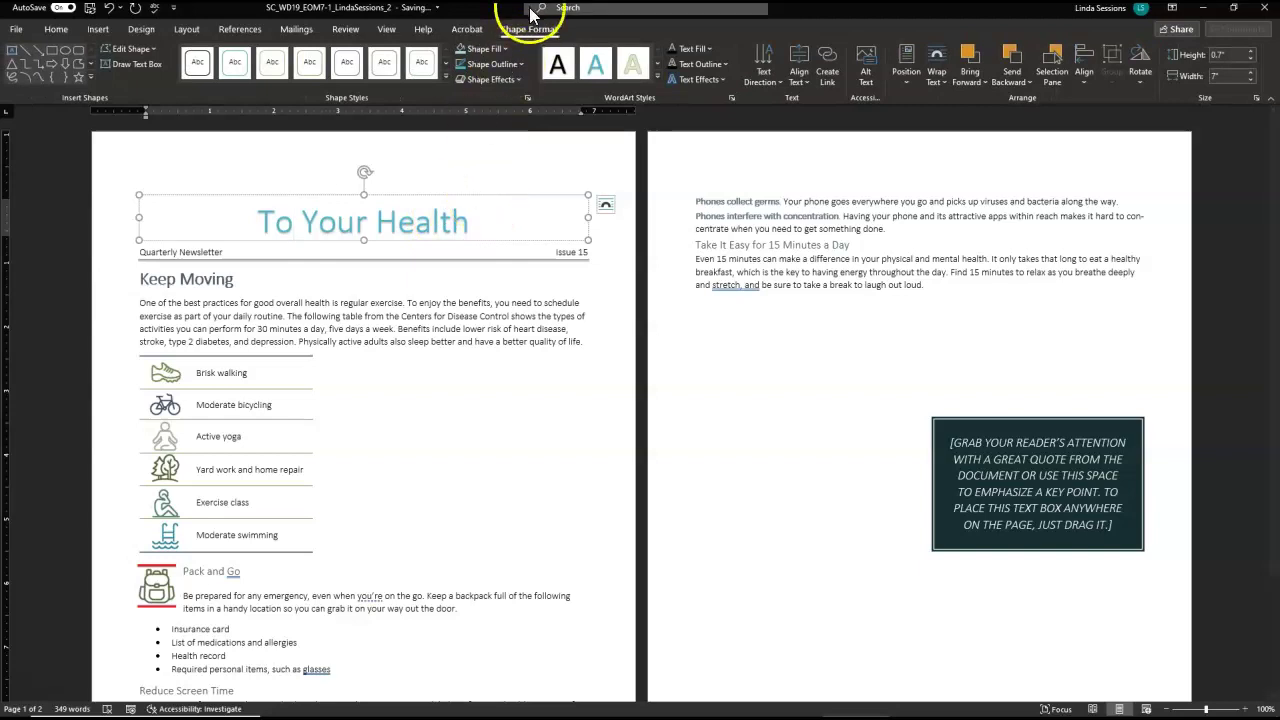
click(708, 49)
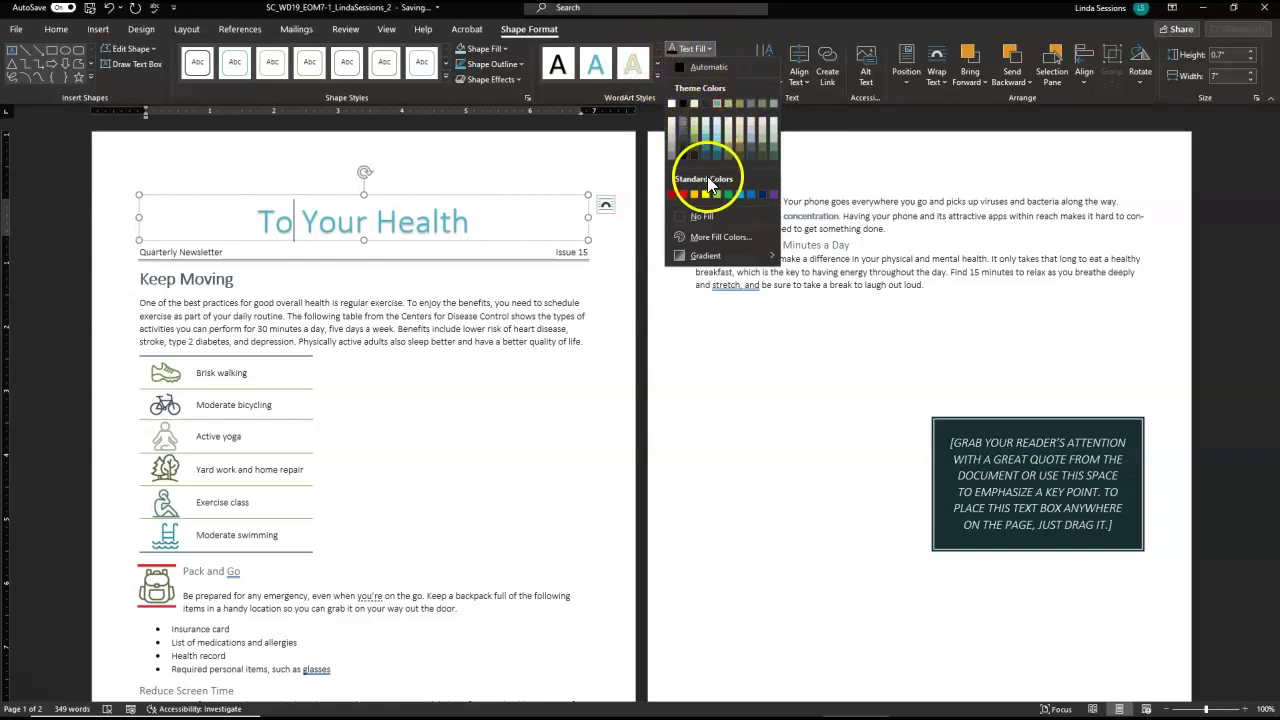
mouse_move(705, 255)
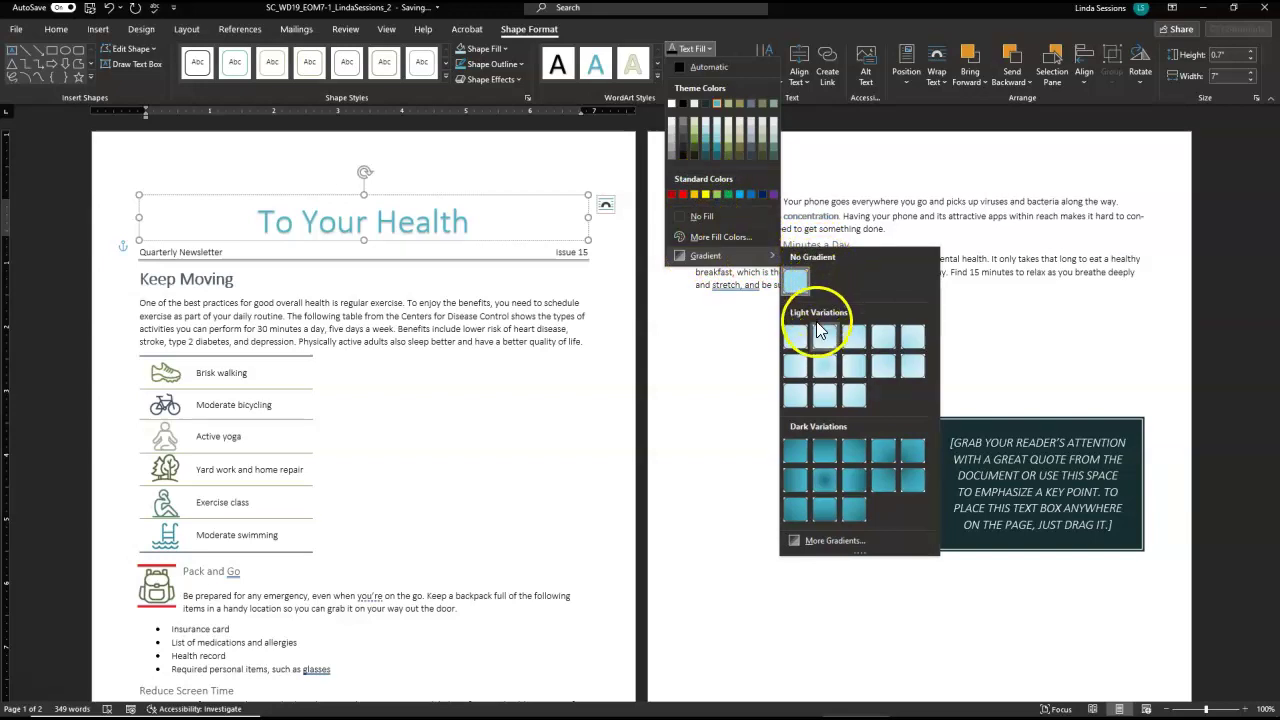
click(822, 540)
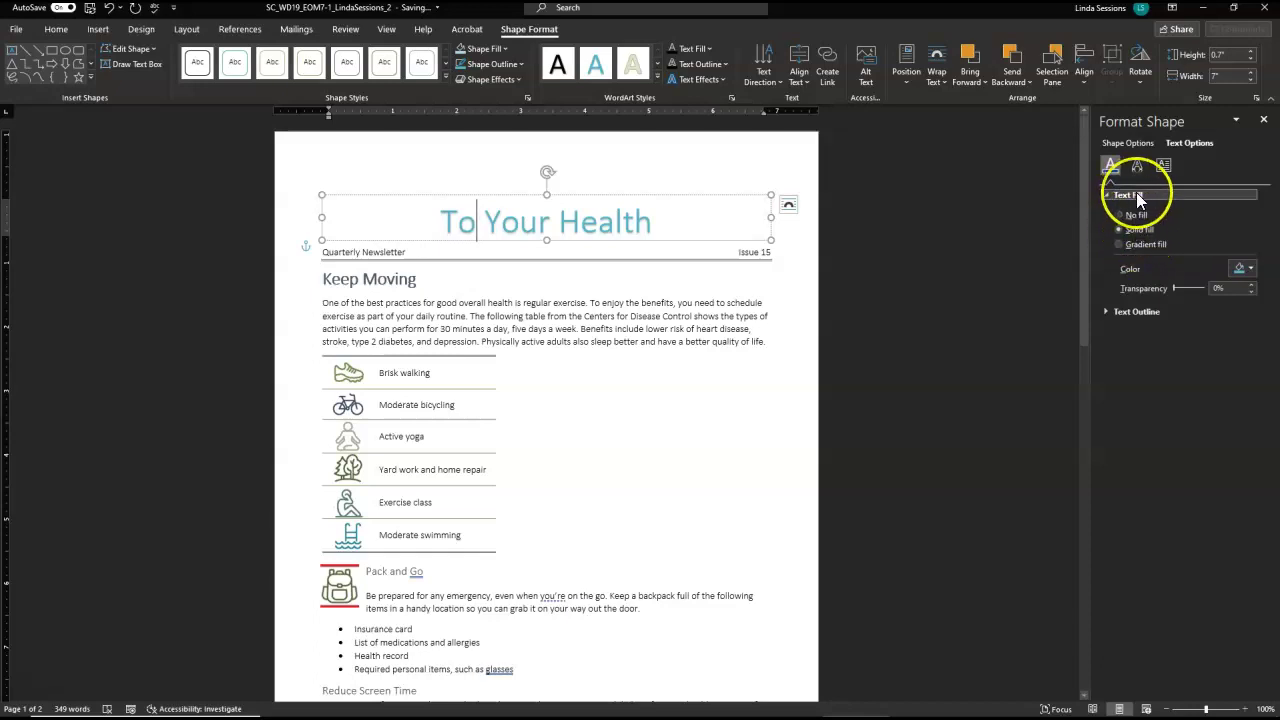
click(1137, 196)
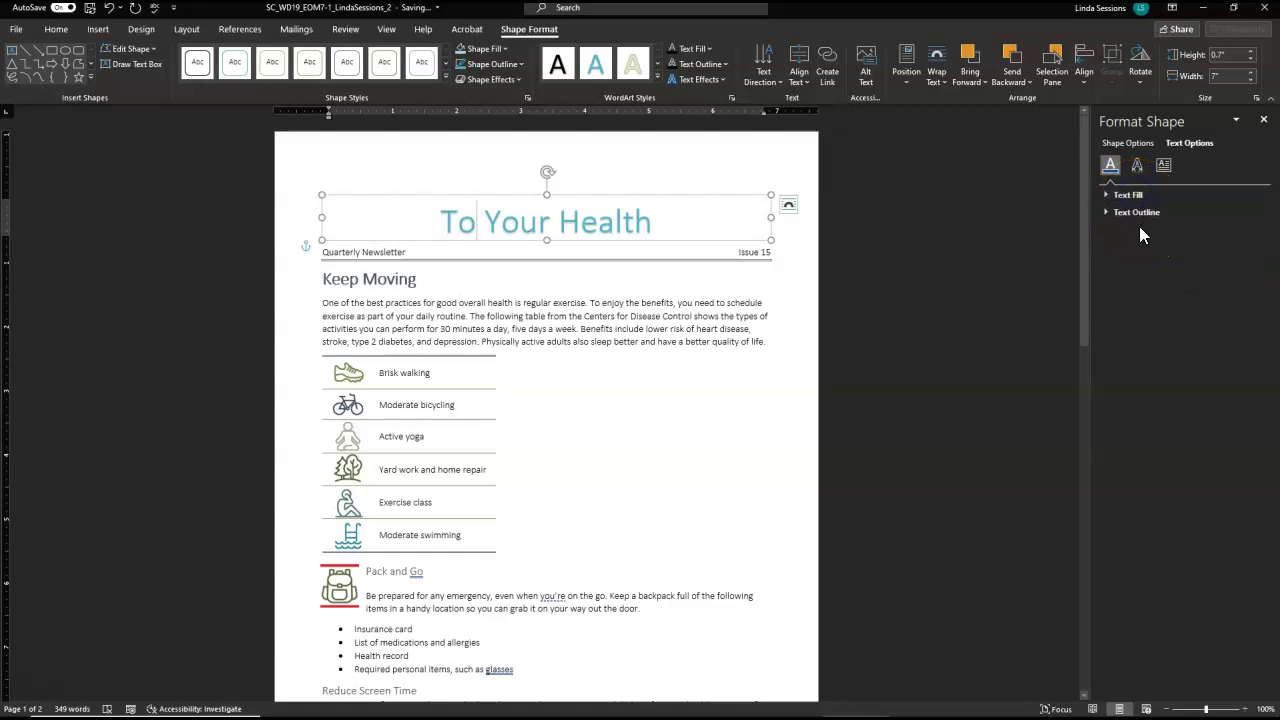
click(1110, 165)
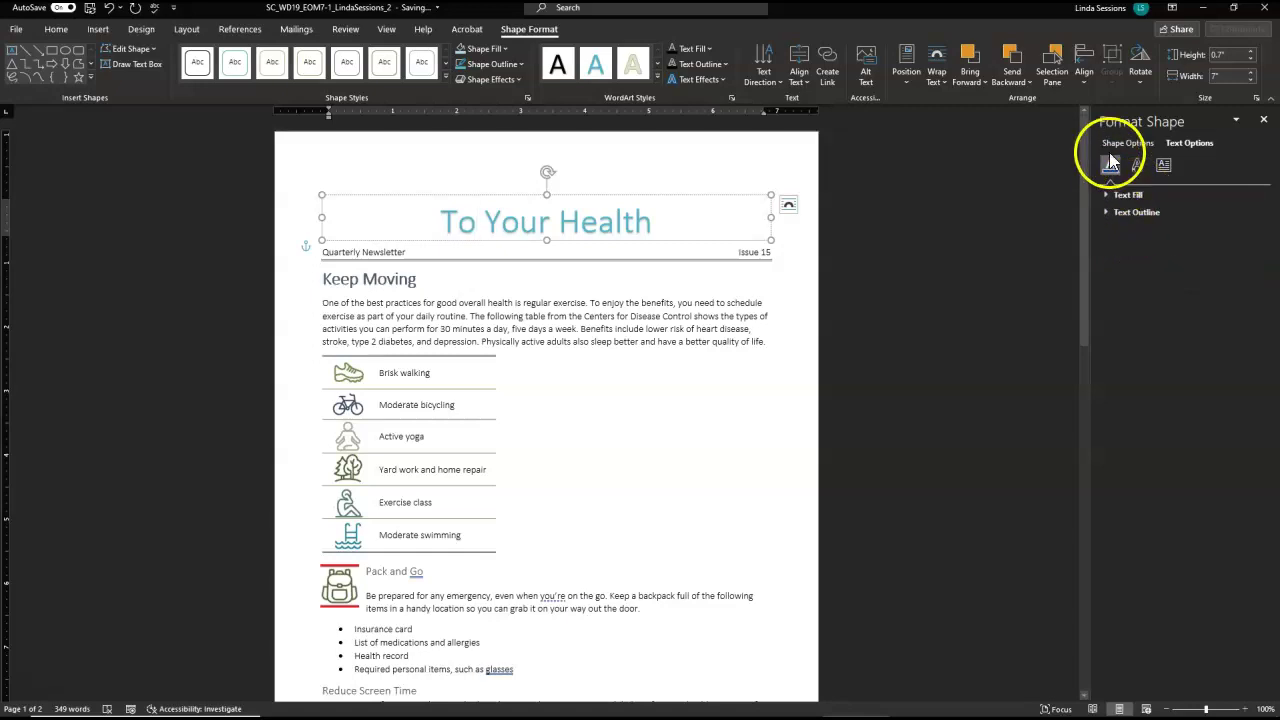
click(1263, 119)
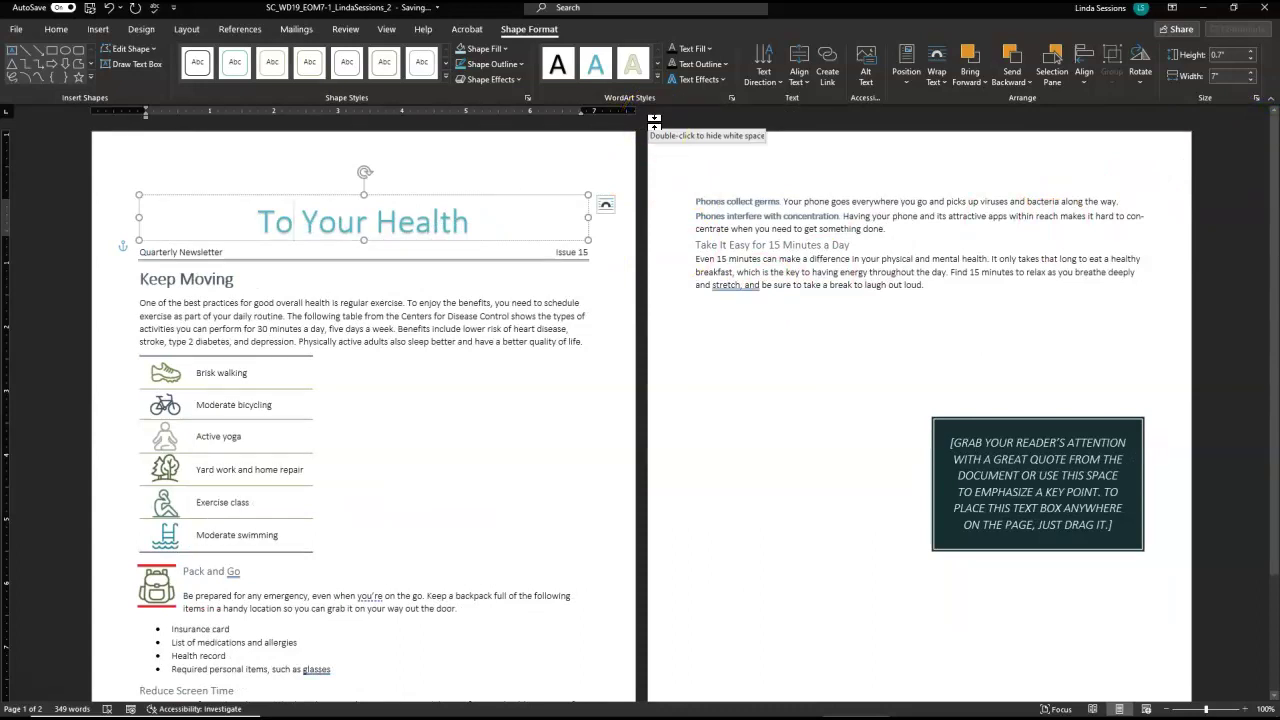
Select the title text and apply the Medium Gradient - Accent 4 preset gradient fill
click(710, 50)
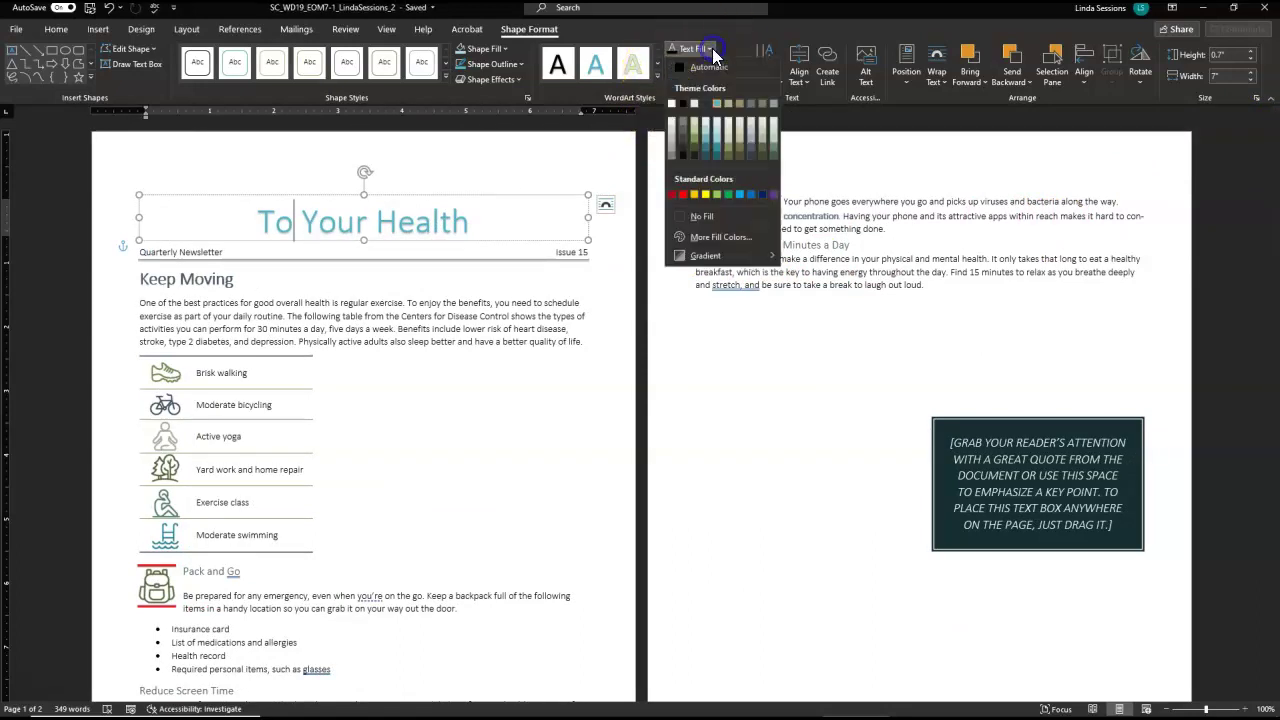
click(706, 256)
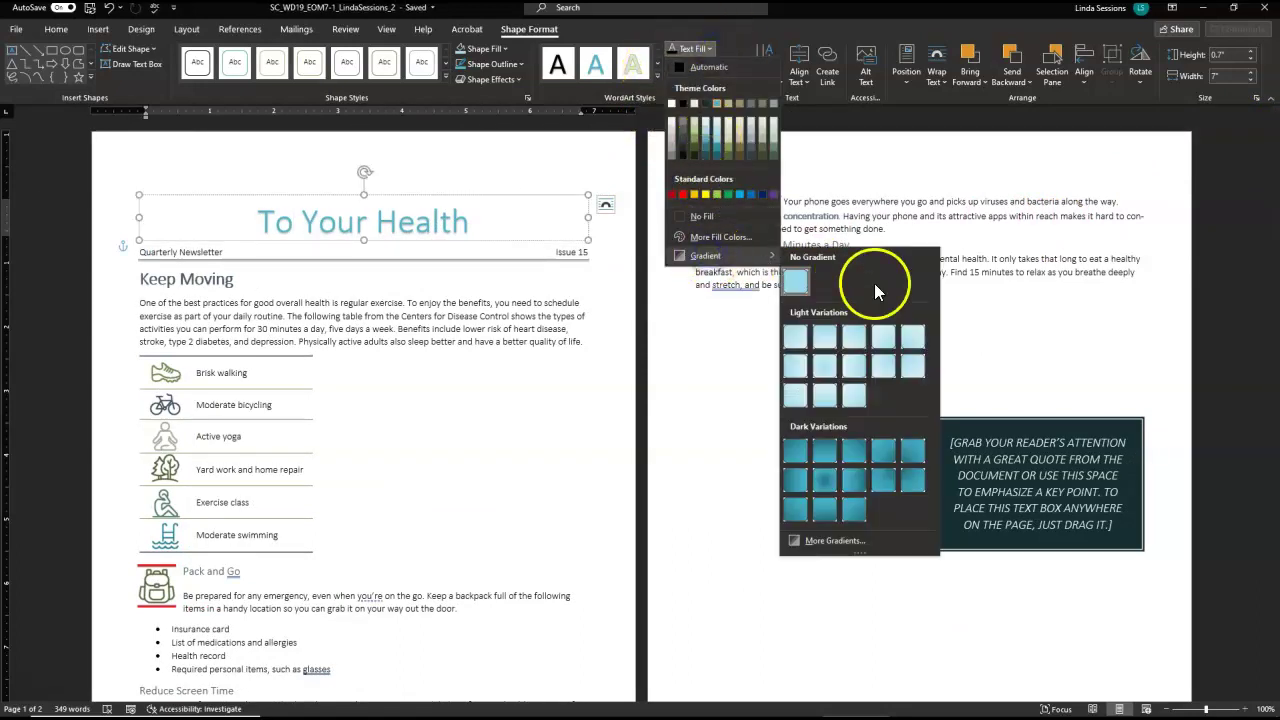
click(806, 542)
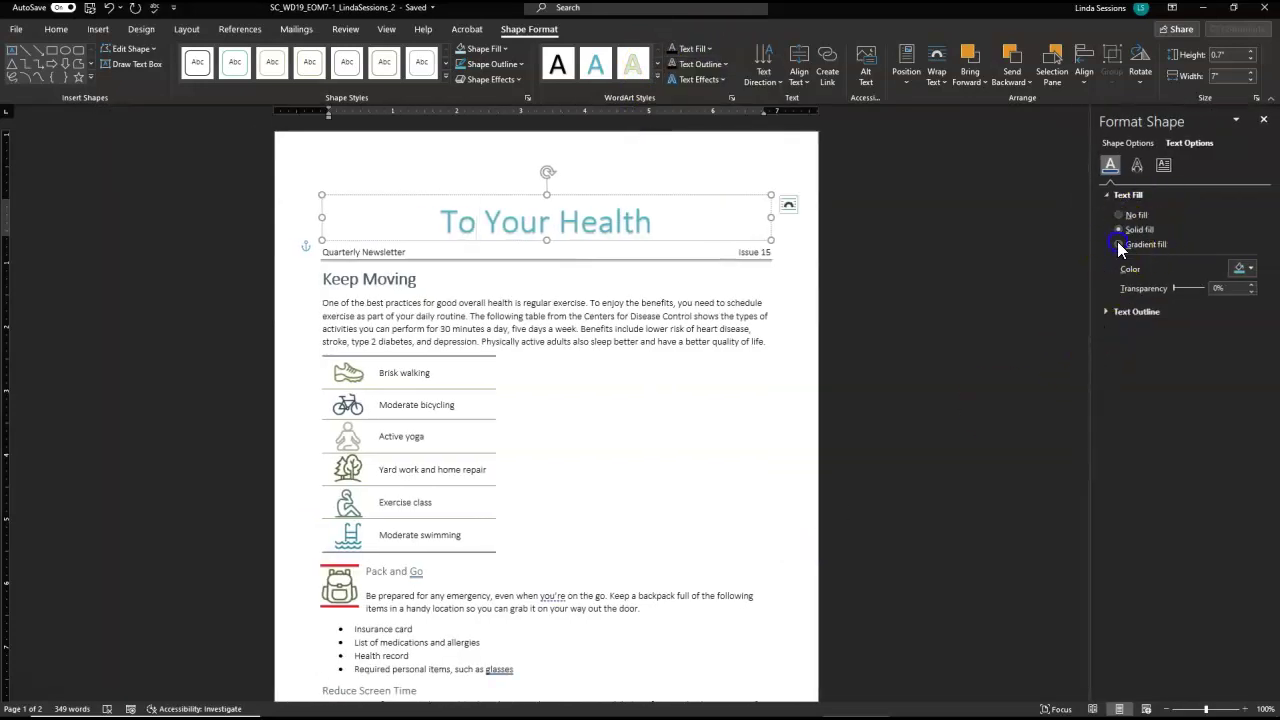
click(555, 217)
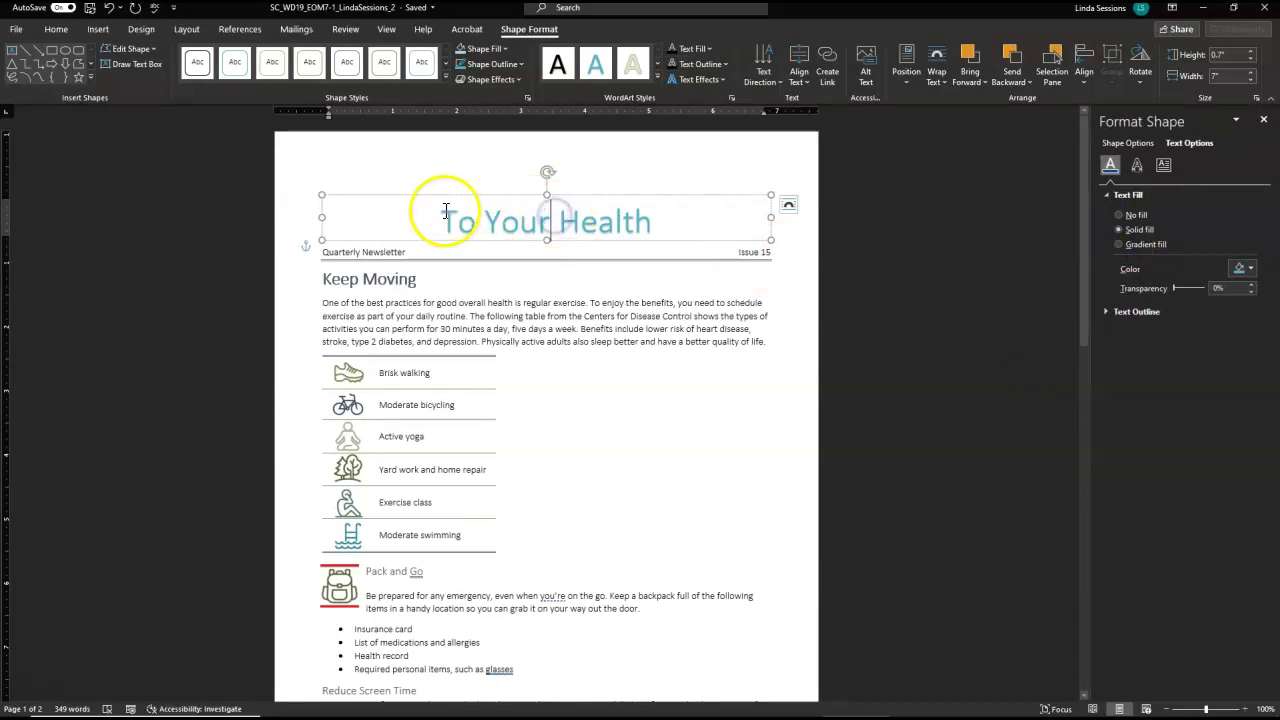
drag(441, 214, 623, 211)
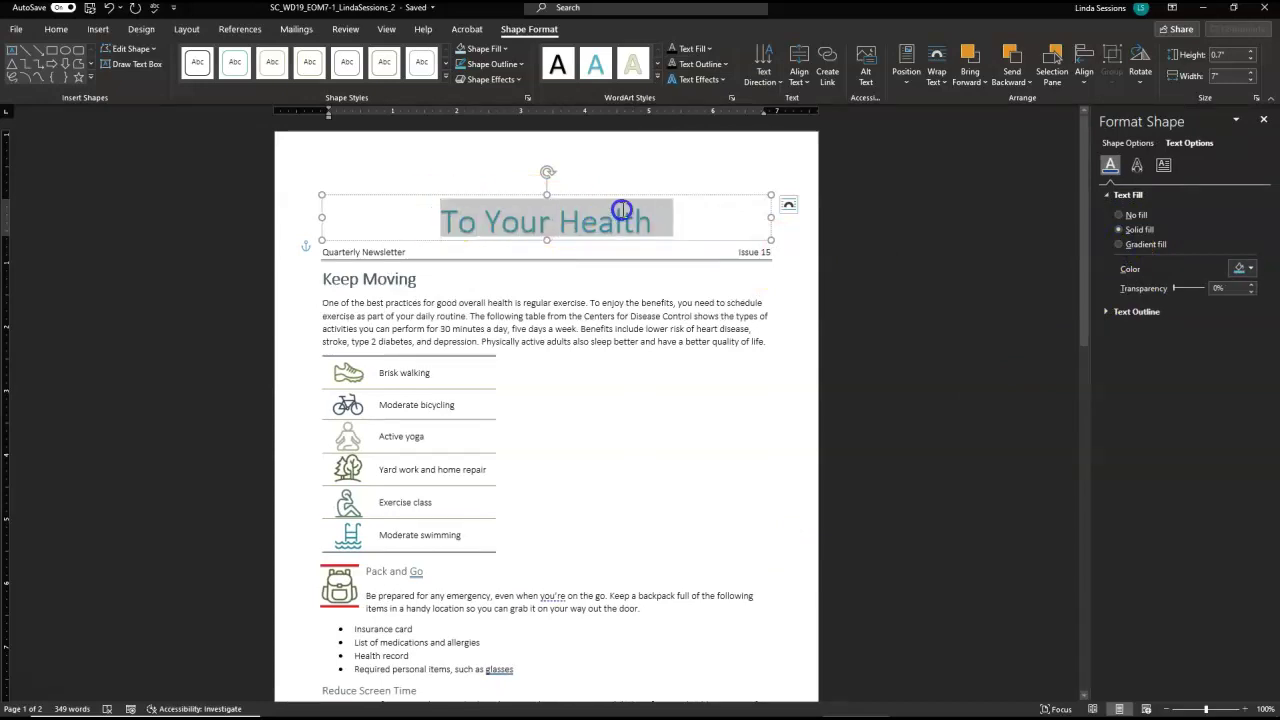
click(1119, 244)
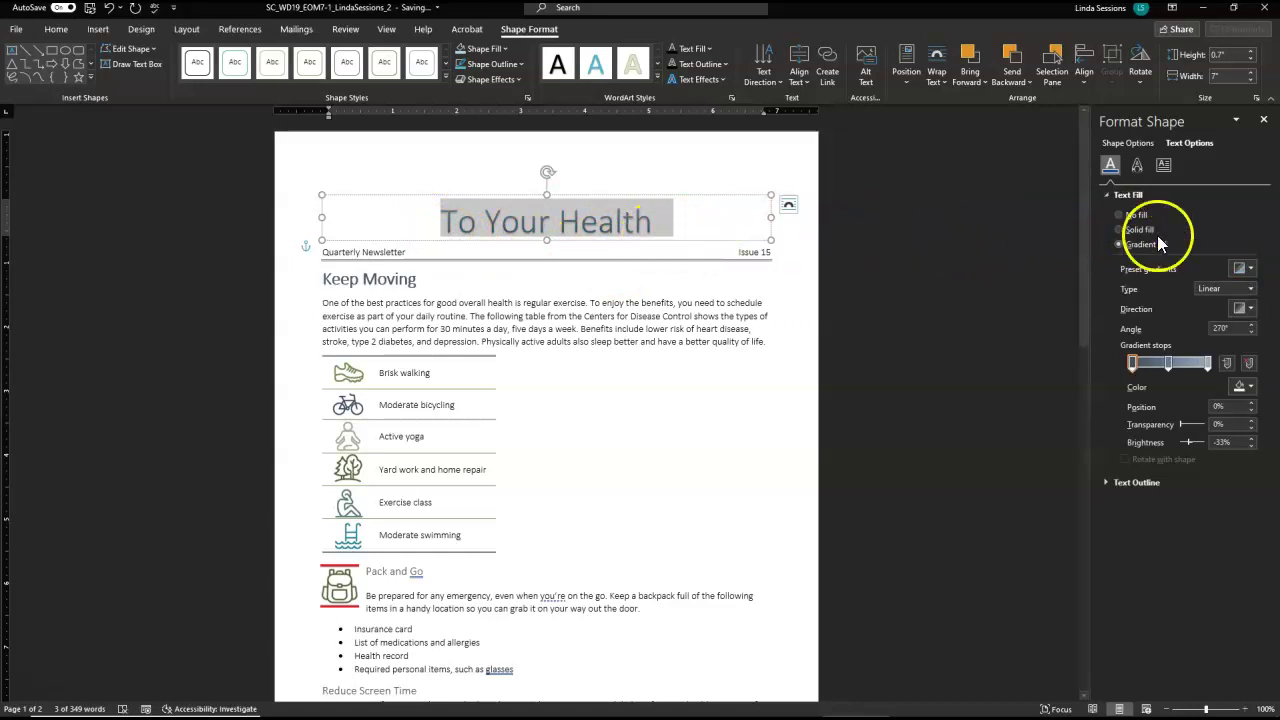
click(1250, 270)
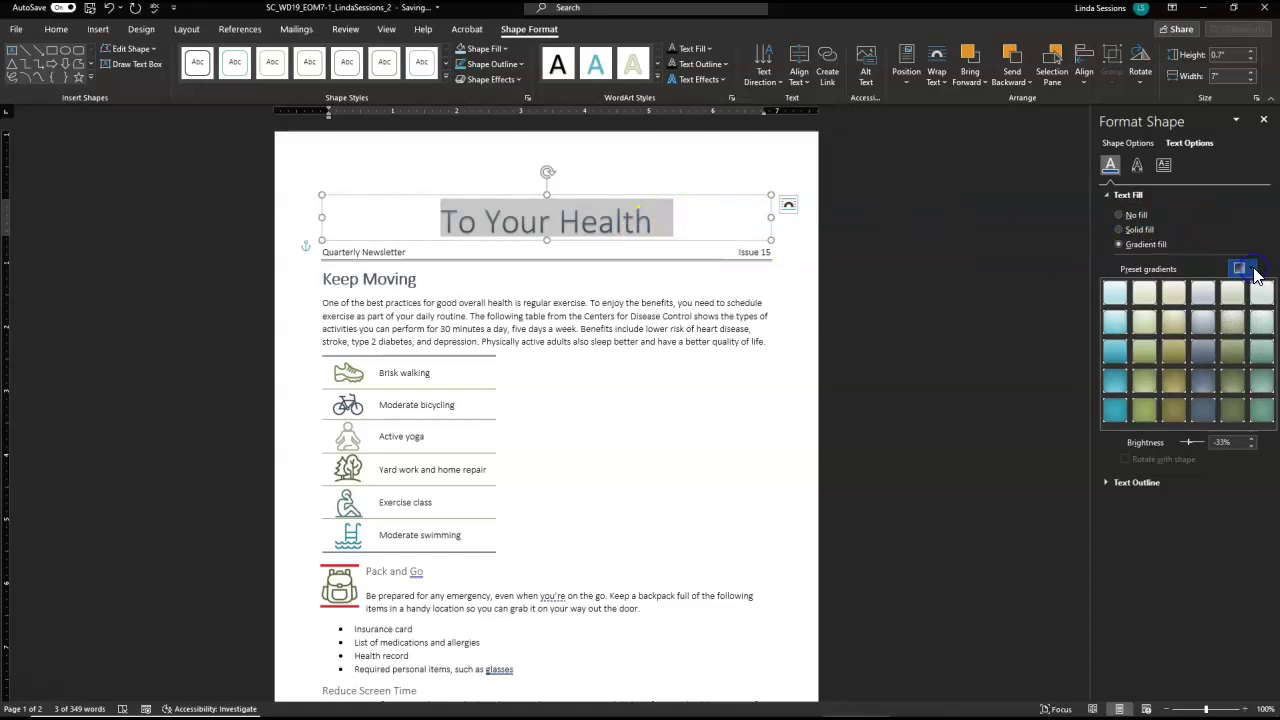
click(1201, 346)
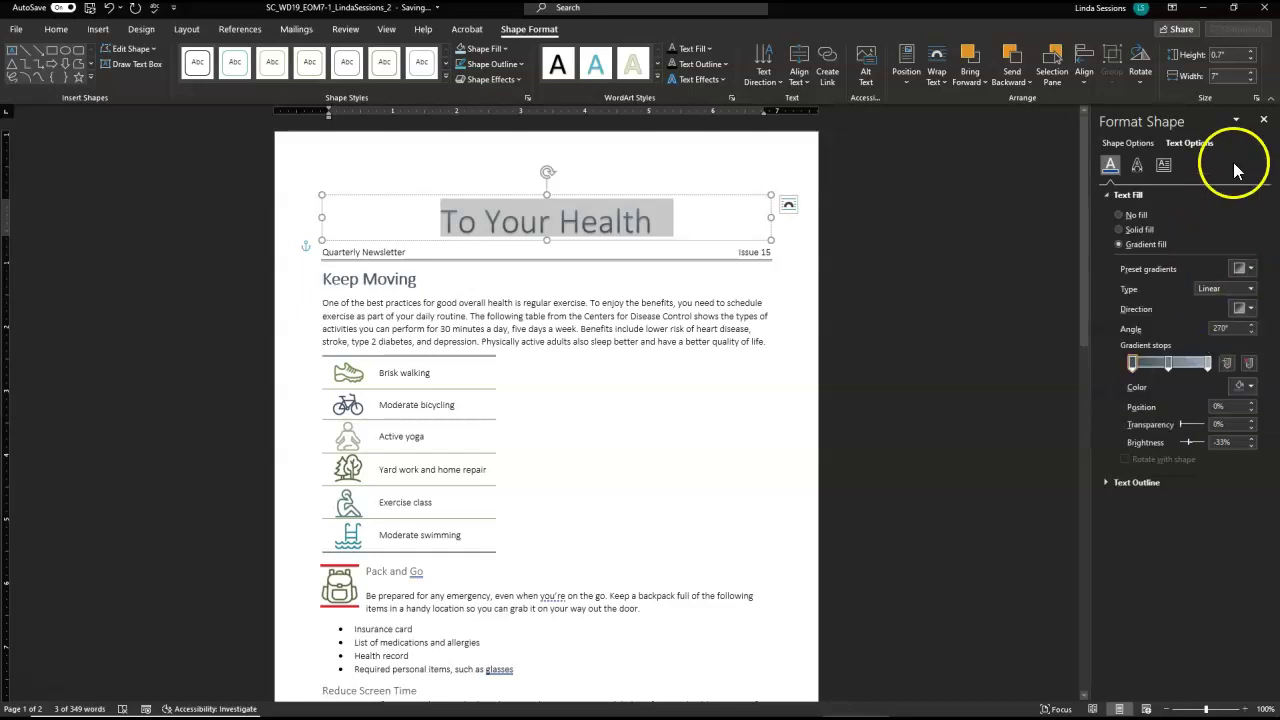
click(1265, 122)
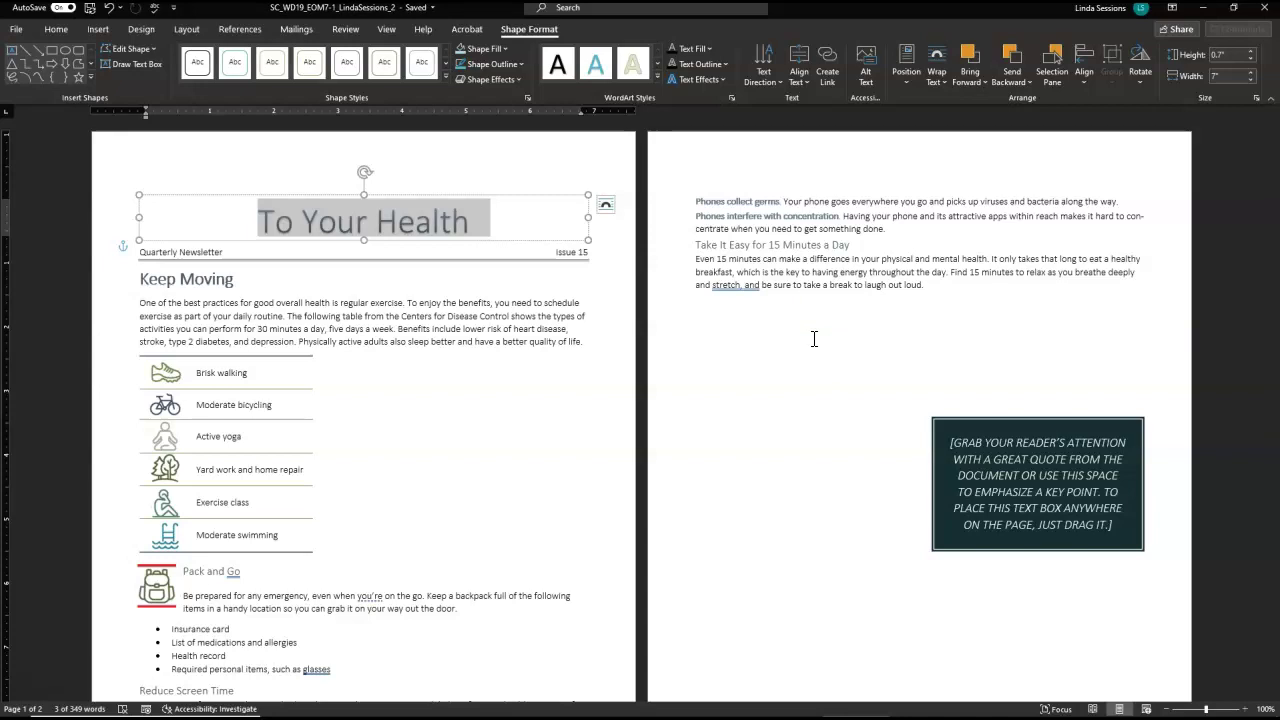
Apply the Warp Up transform text effect to the 'To Your Health' title
click(724, 79)
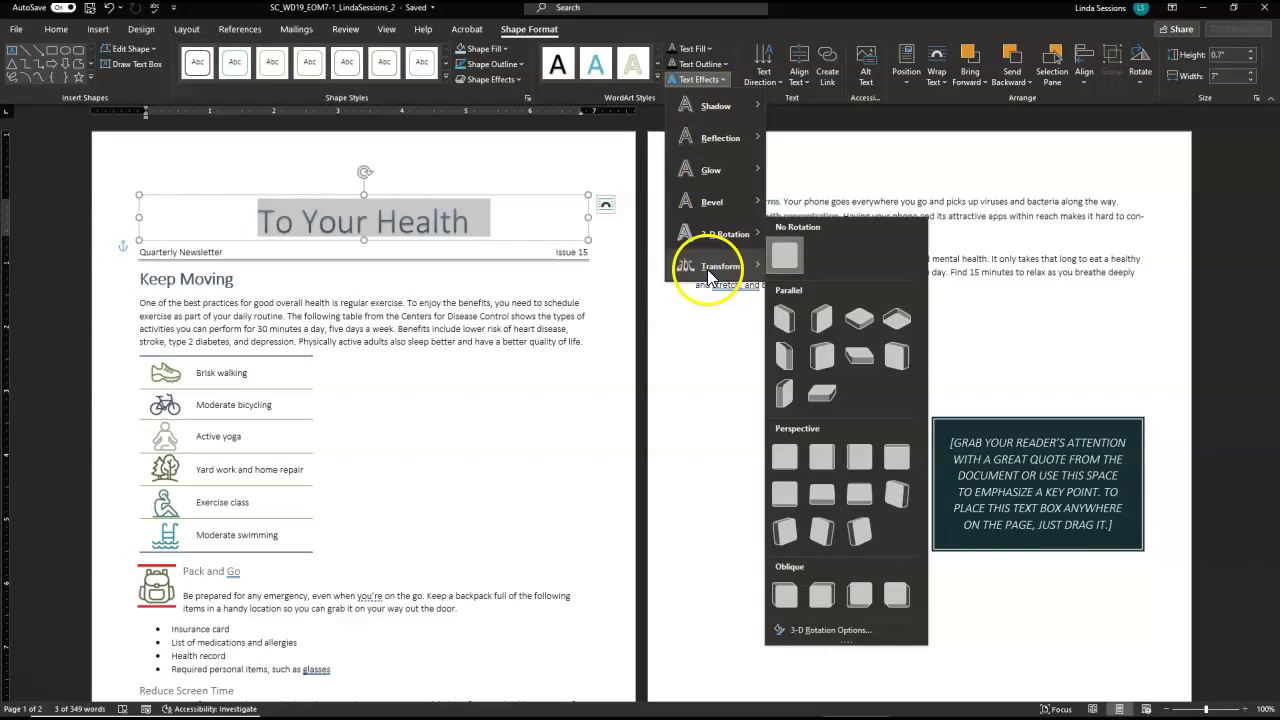
mouse_move(708, 270)
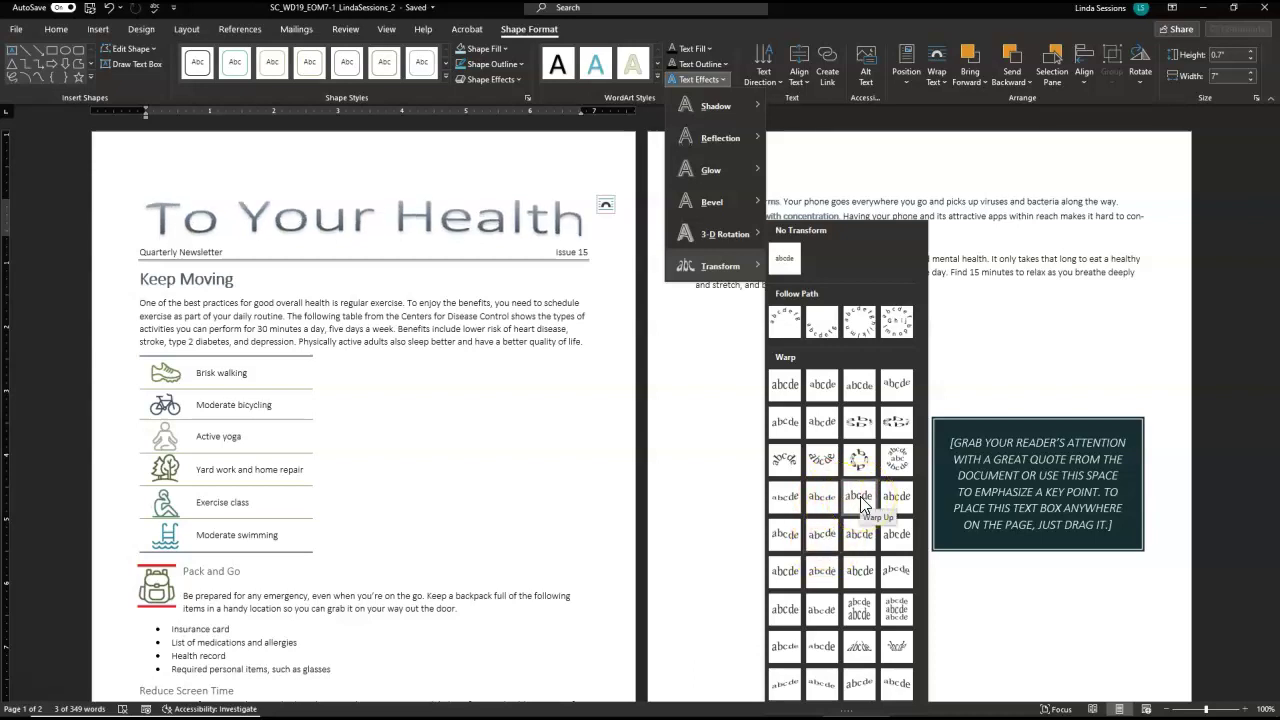
click(860, 500)
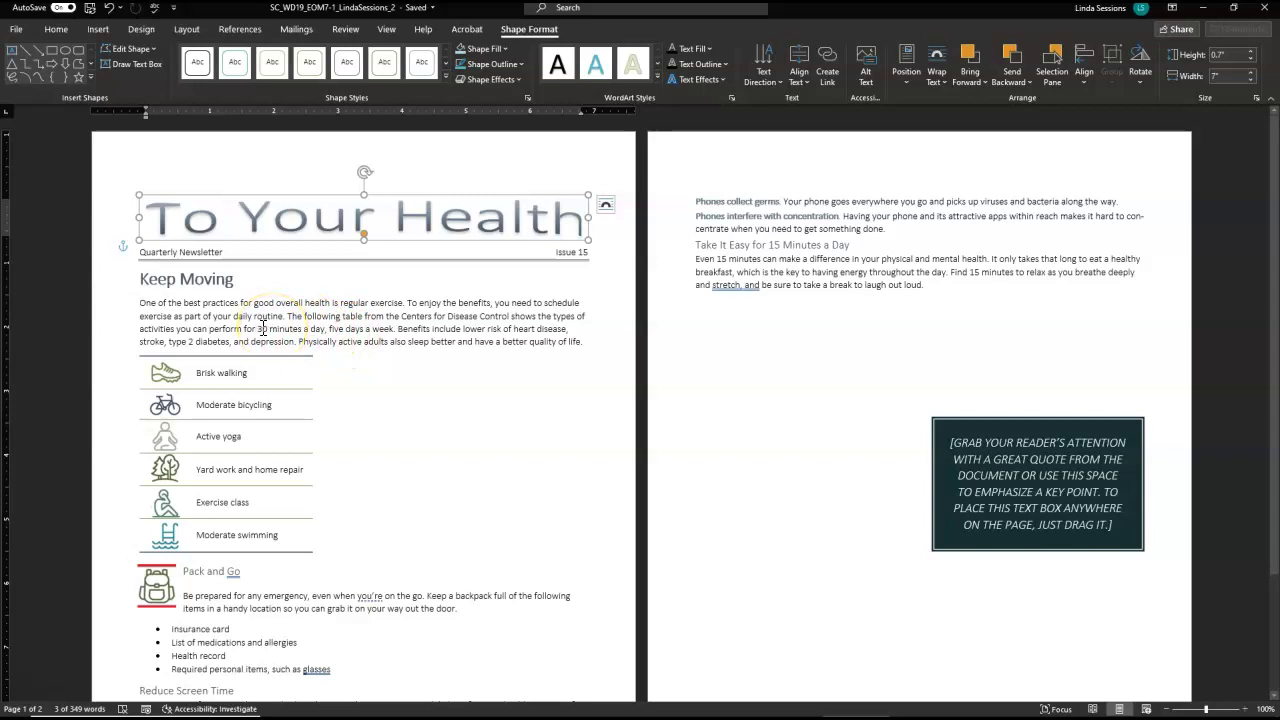
Put the cursor at the beginning of the first Keep Moving paragraph, deselecting the title
click(139, 303)
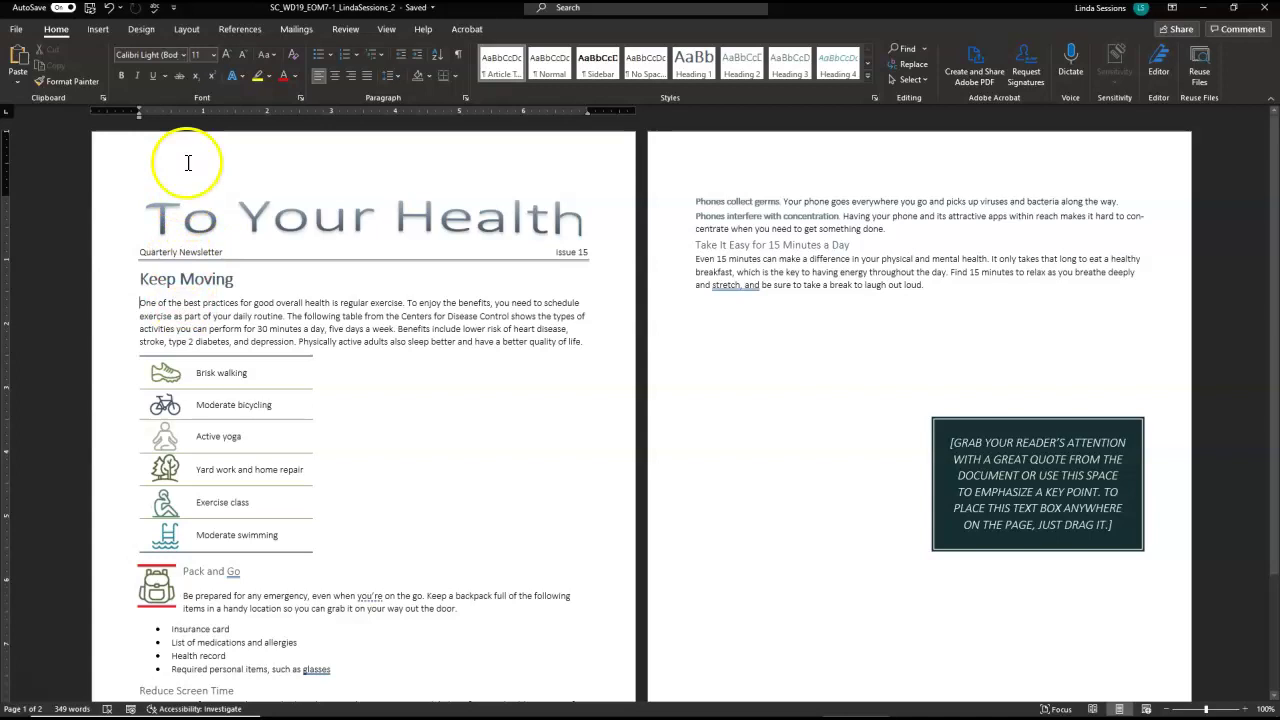
Insert a Continuous section break before the first Keep Moving paragraph
click(187, 29)
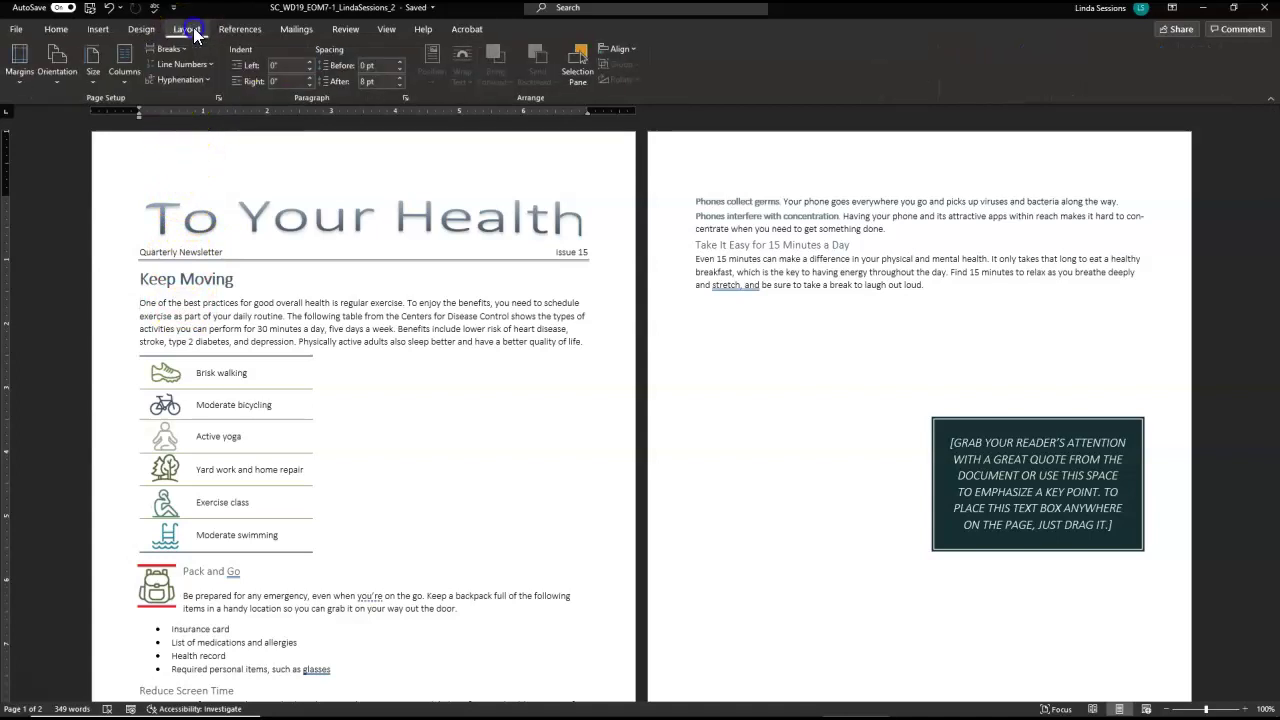
click(176, 56)
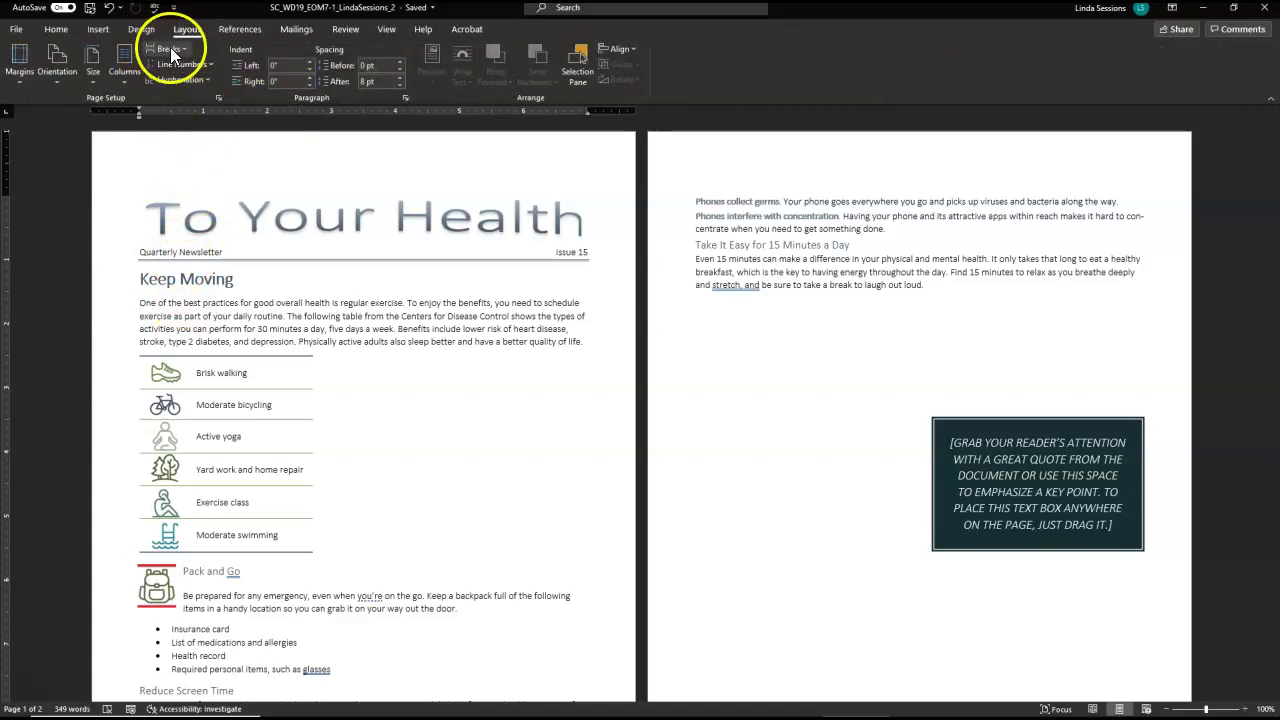
click(184, 46)
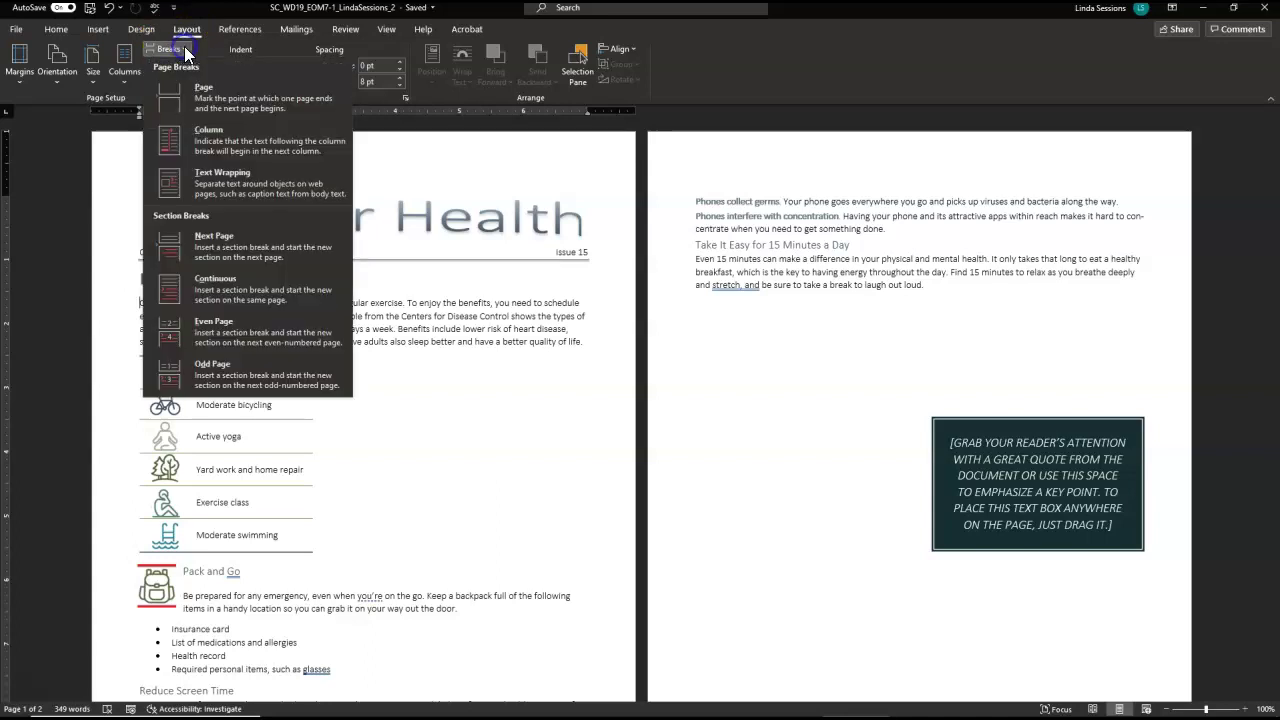
click(168, 296)
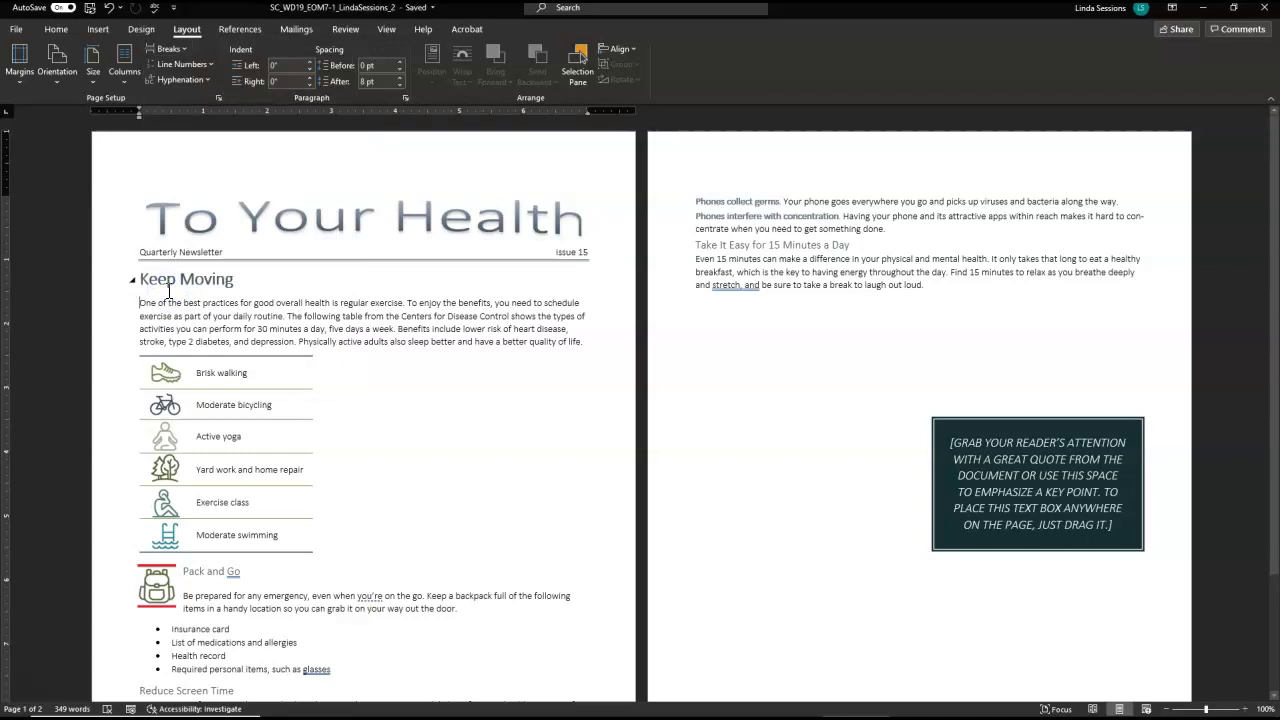
Format the section from Keep Moving onward as Two columns
click(123, 81)
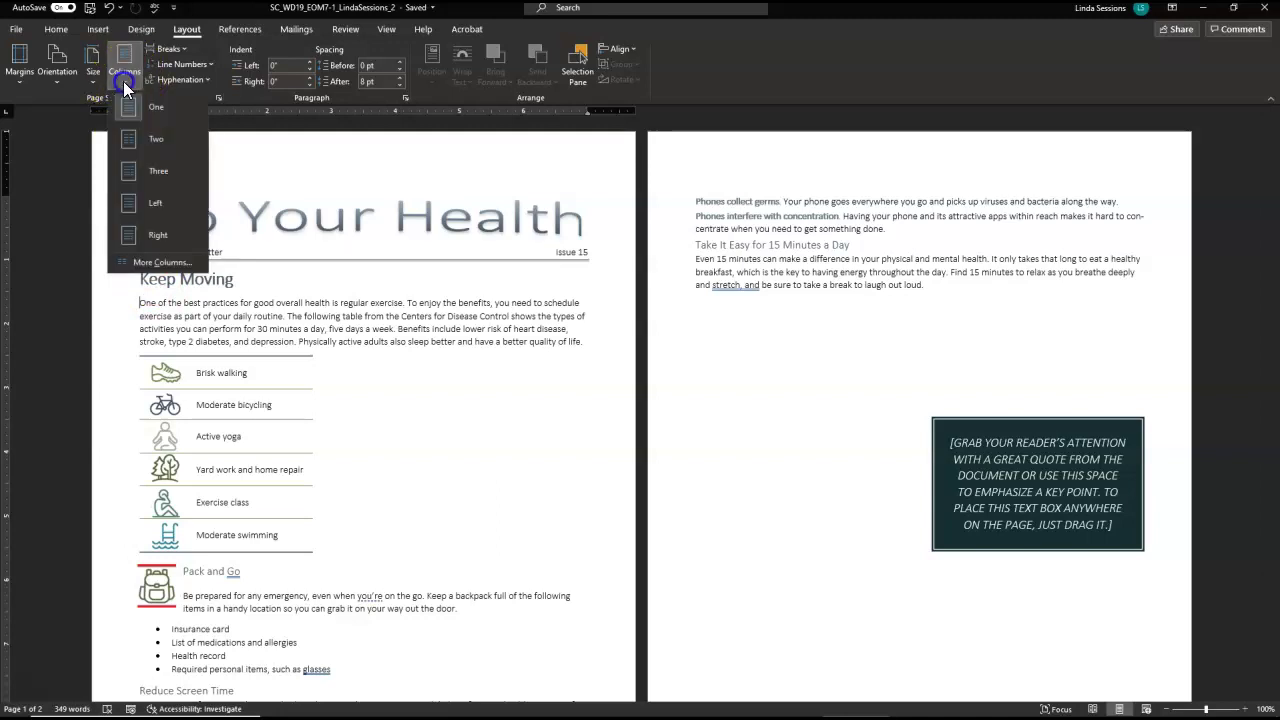
click(129, 140)
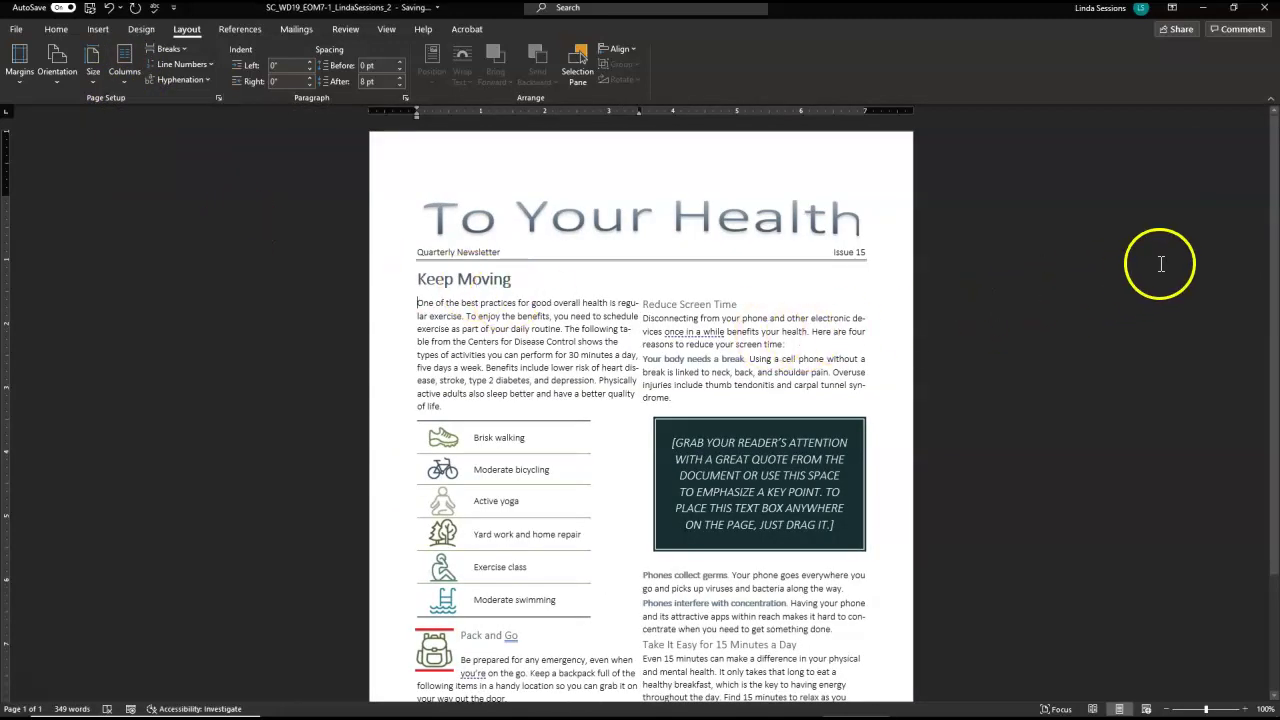
mouse_move(1271, 206)
mouse_down()
mouse_move(1275, 355)
mouse_move(1274, 252)
mouse_up()
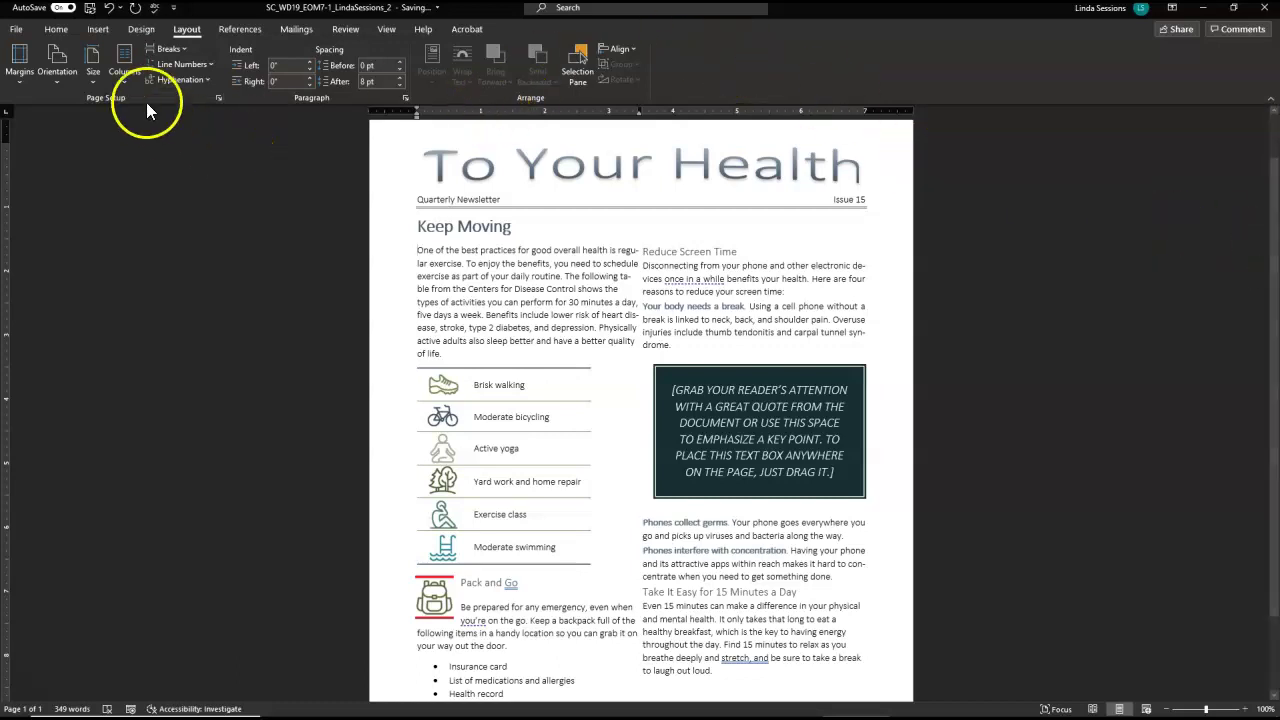
In More Columns, set width 3.3", spacing 0.4", and turn on Line between
click(121, 78)
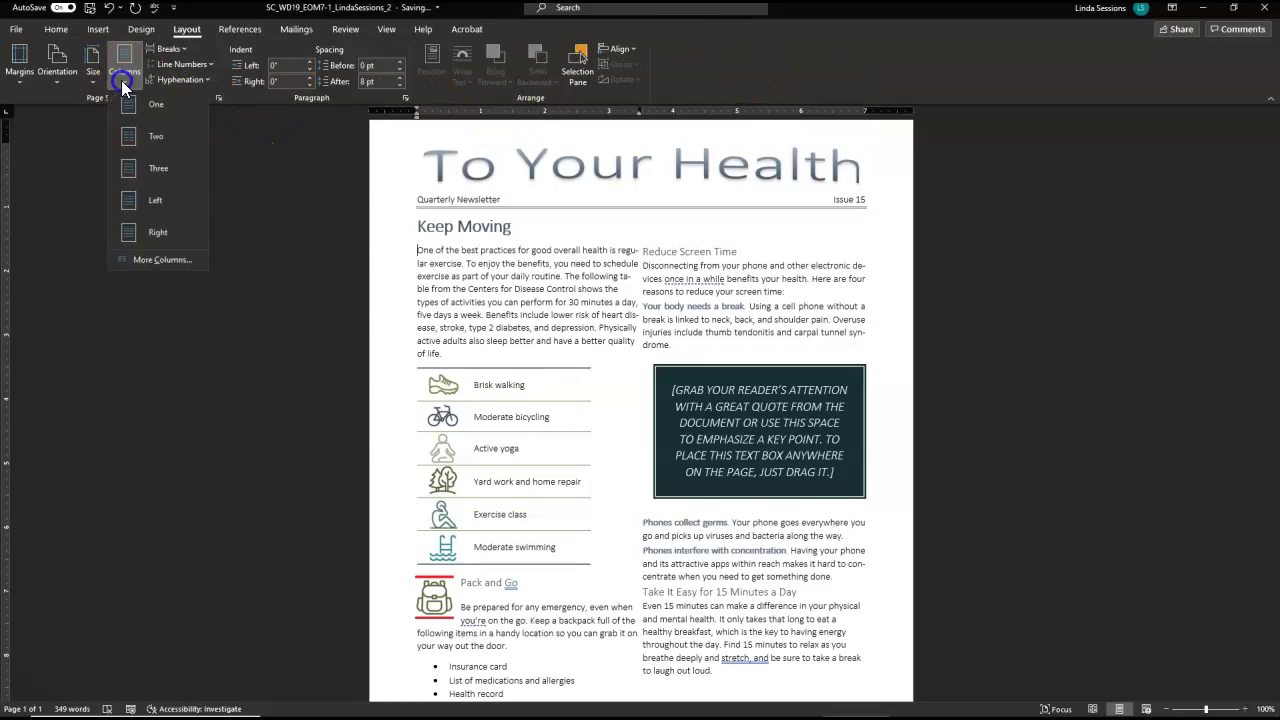
click(140, 262)
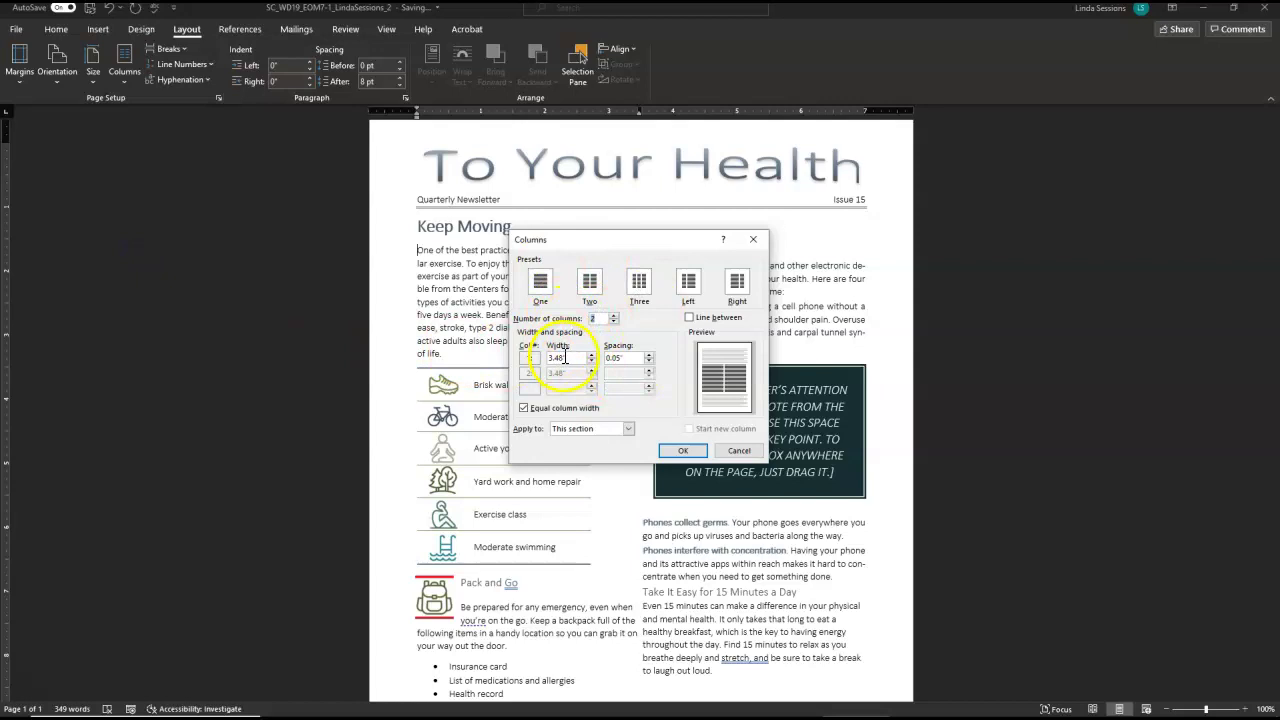
drag(566, 358, 541, 360)
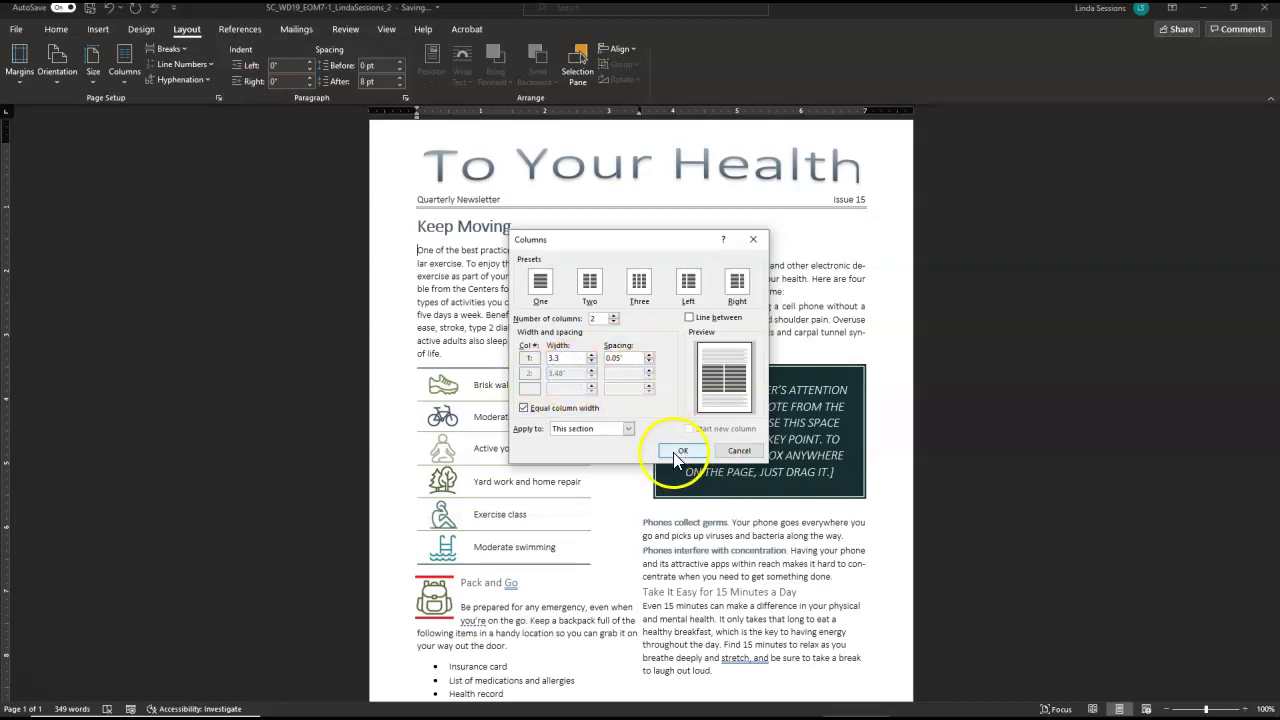
click(689, 318)
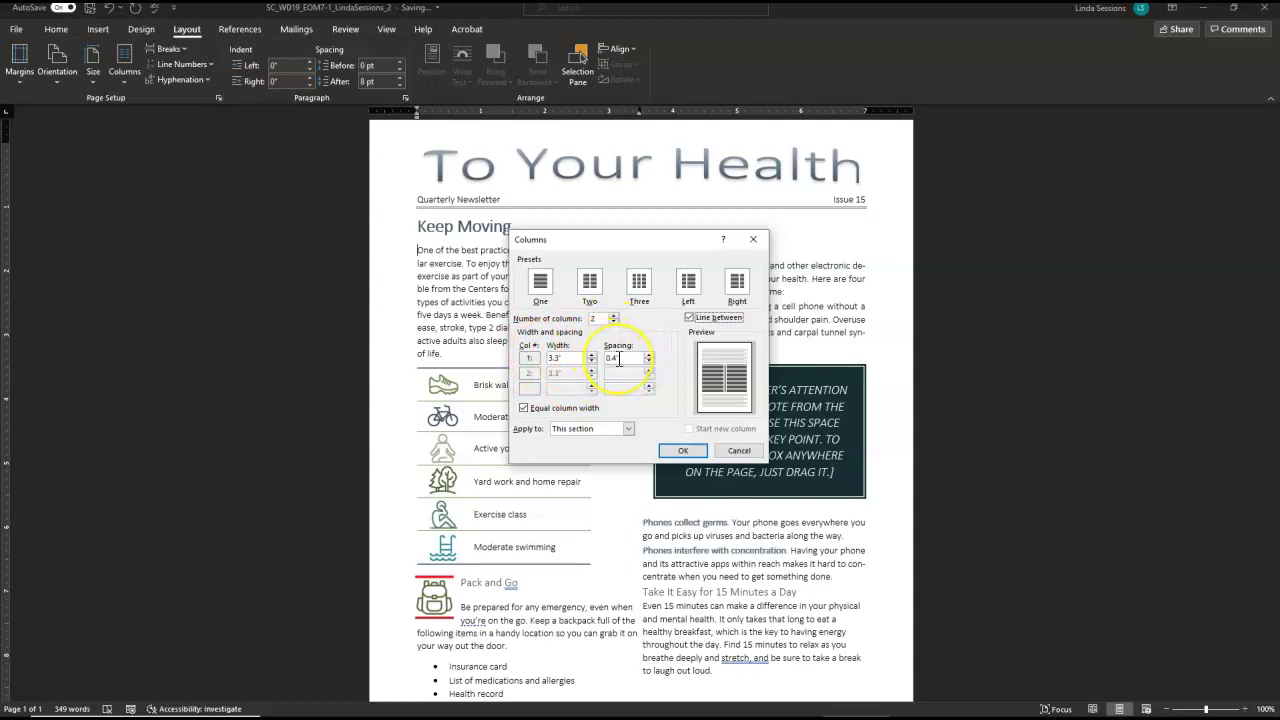
click(683, 453)
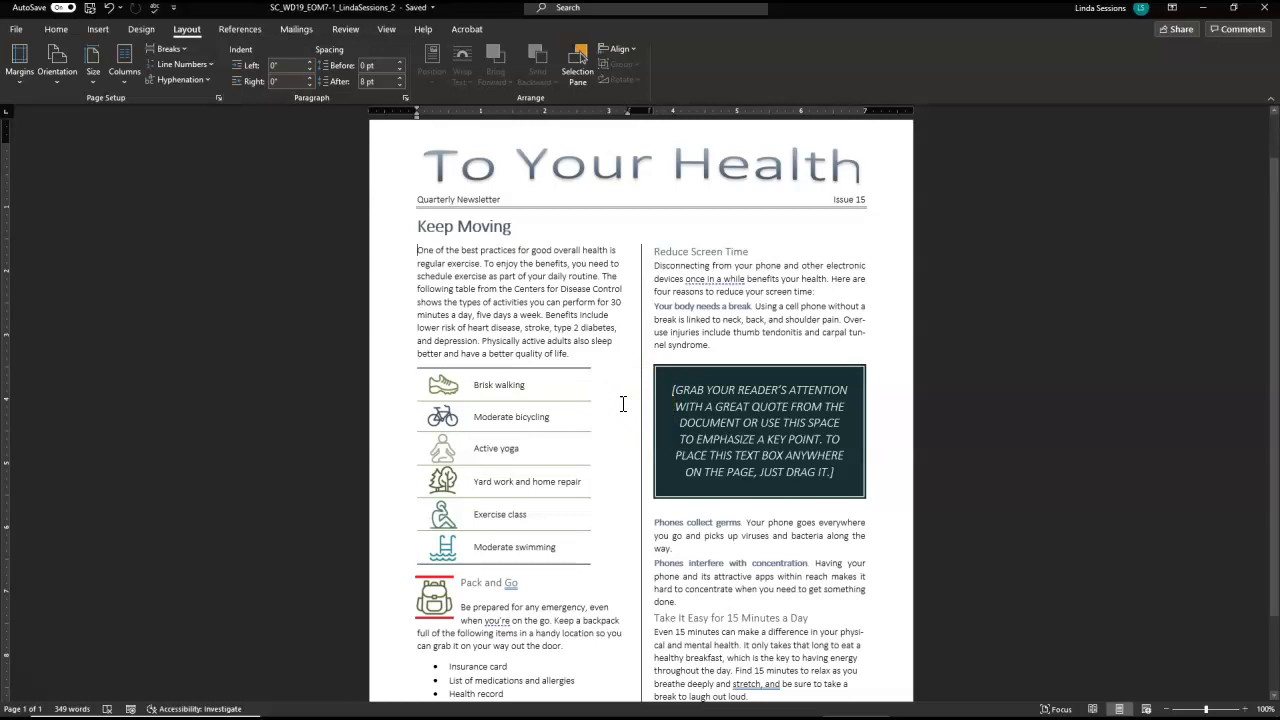
Crop the top and bottom of the backpack picture beside Pack and Go to 0.56" high
click(434, 600)
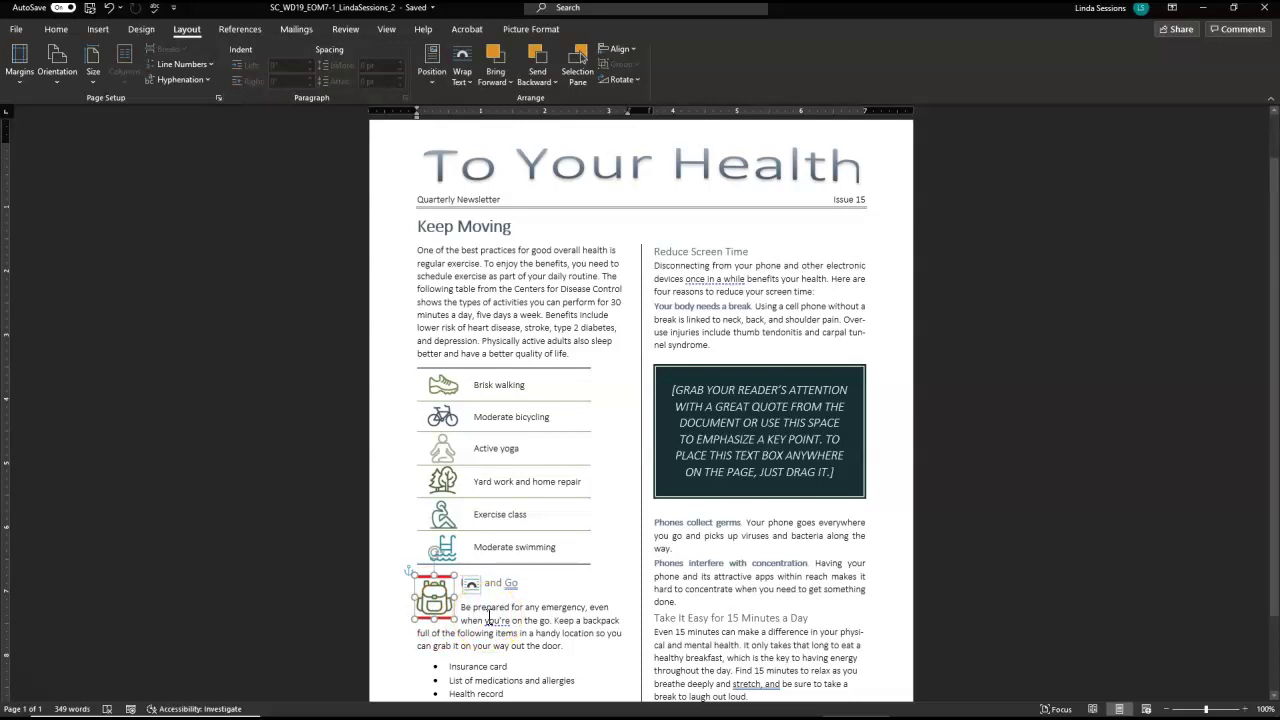
drag(434, 600, 434, 556)
click(530, 29)
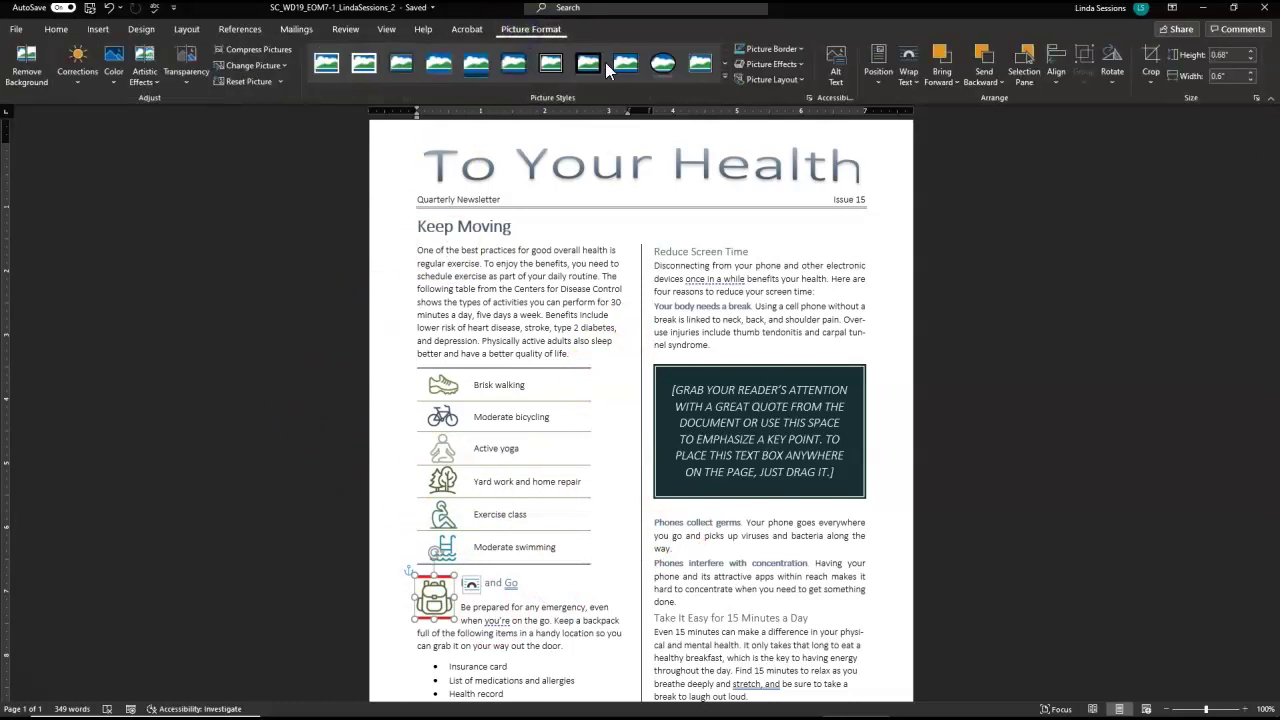
click(1152, 77)
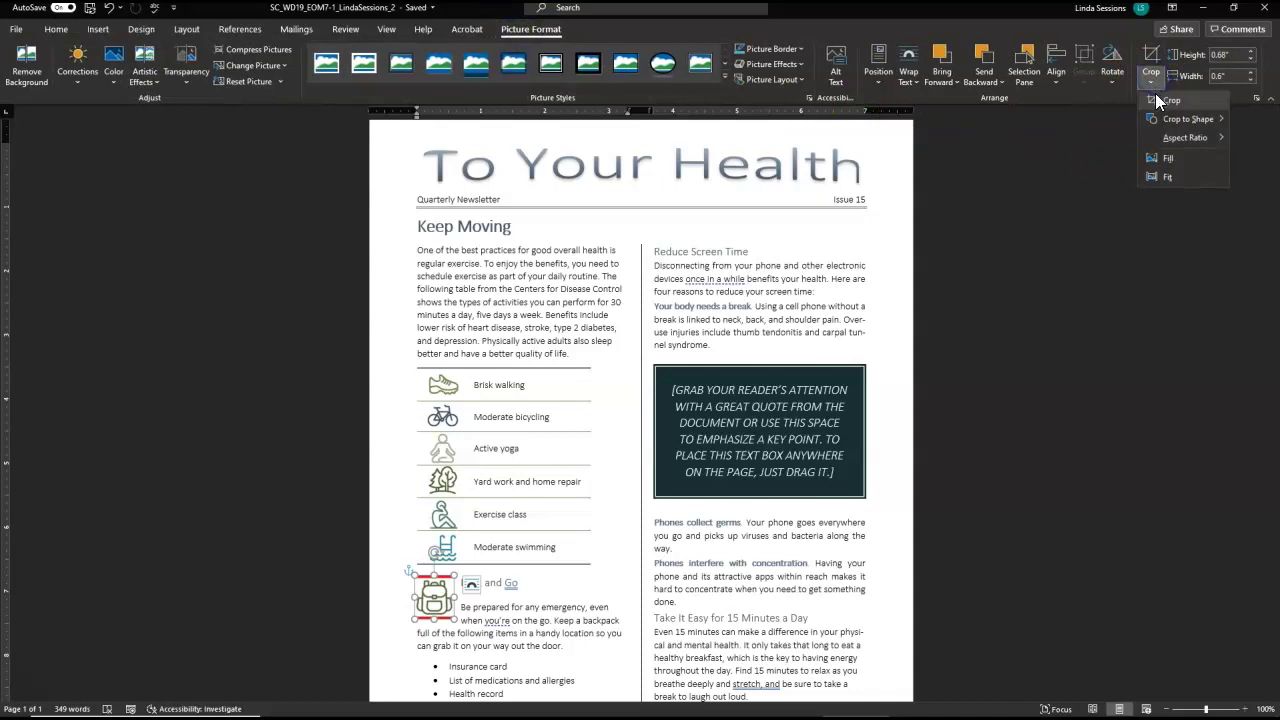
click(1154, 96)
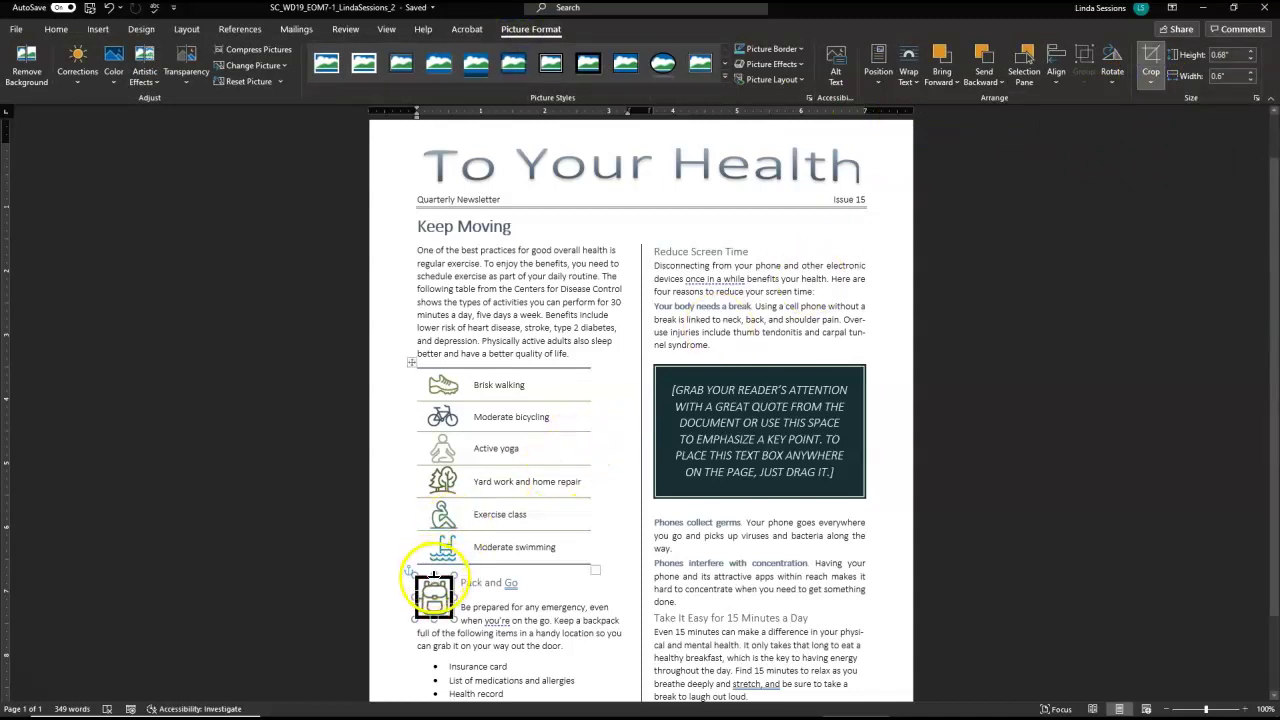
drag(434, 576, 434, 581)
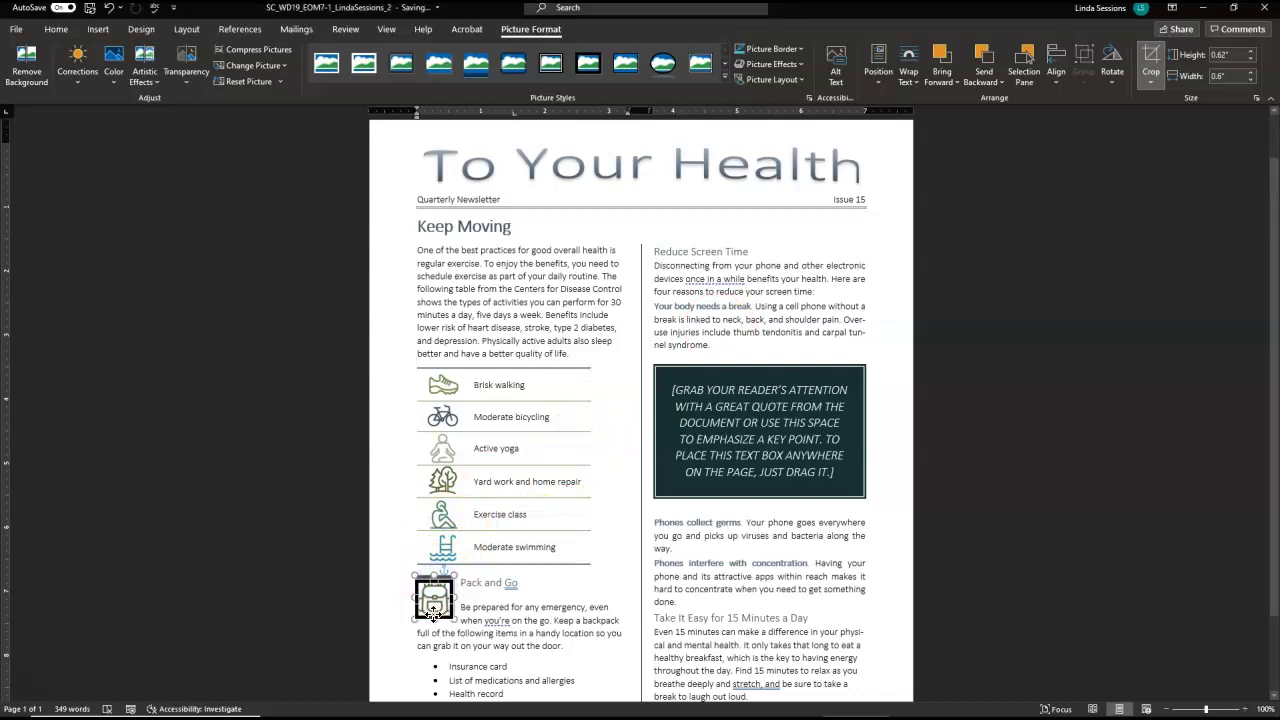
drag(434, 618, 433, 615)
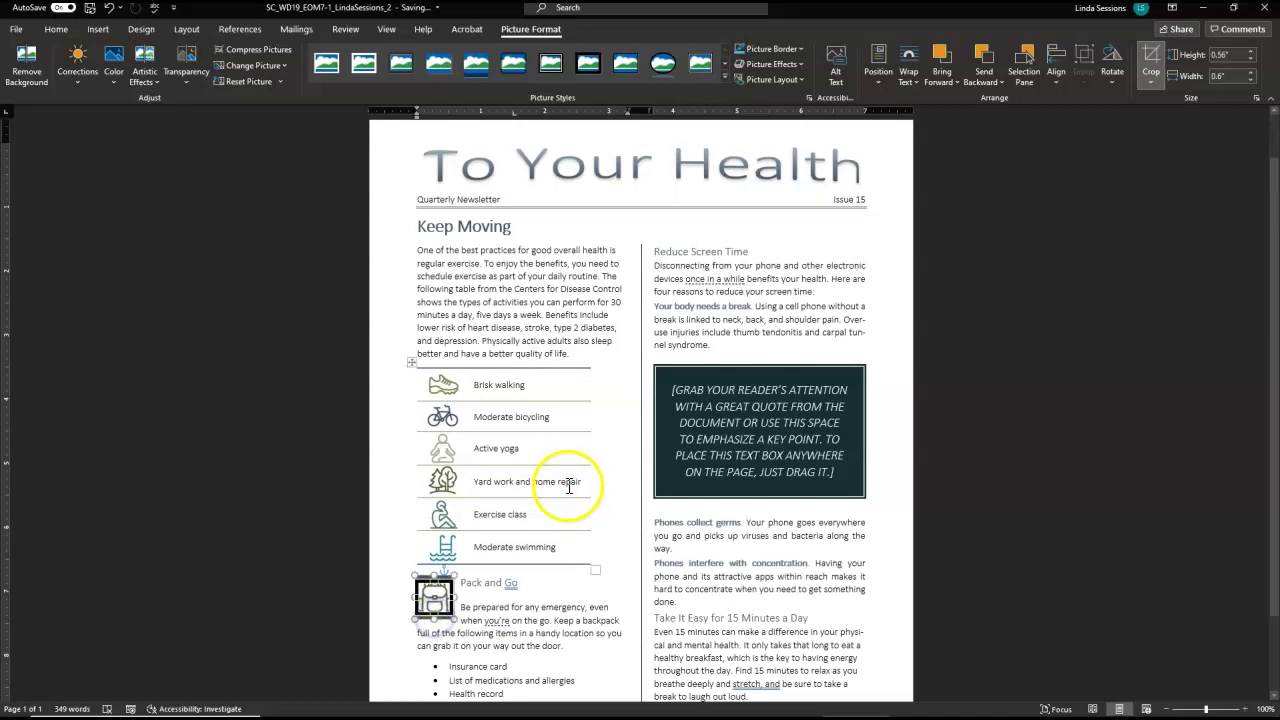
click(1147, 60)
Set the backpack picture's rotation to 20° in the rotation settings
click(1160, 222)
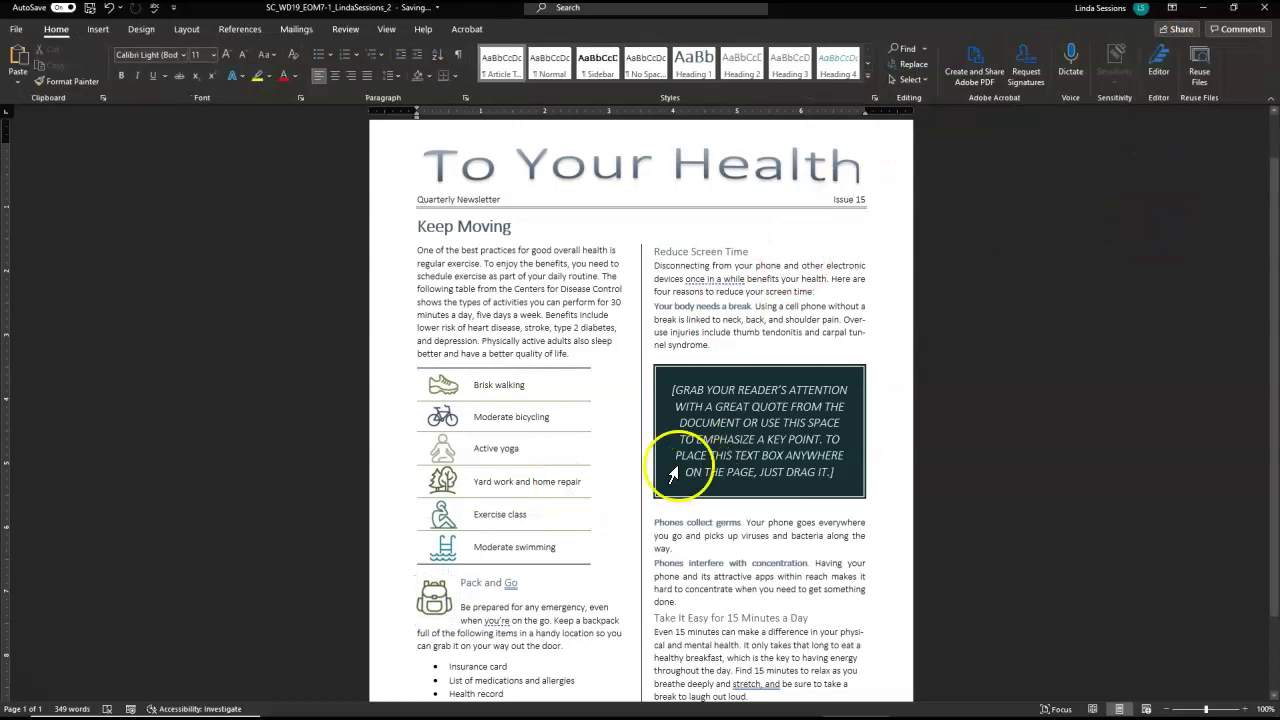
click(436, 600)
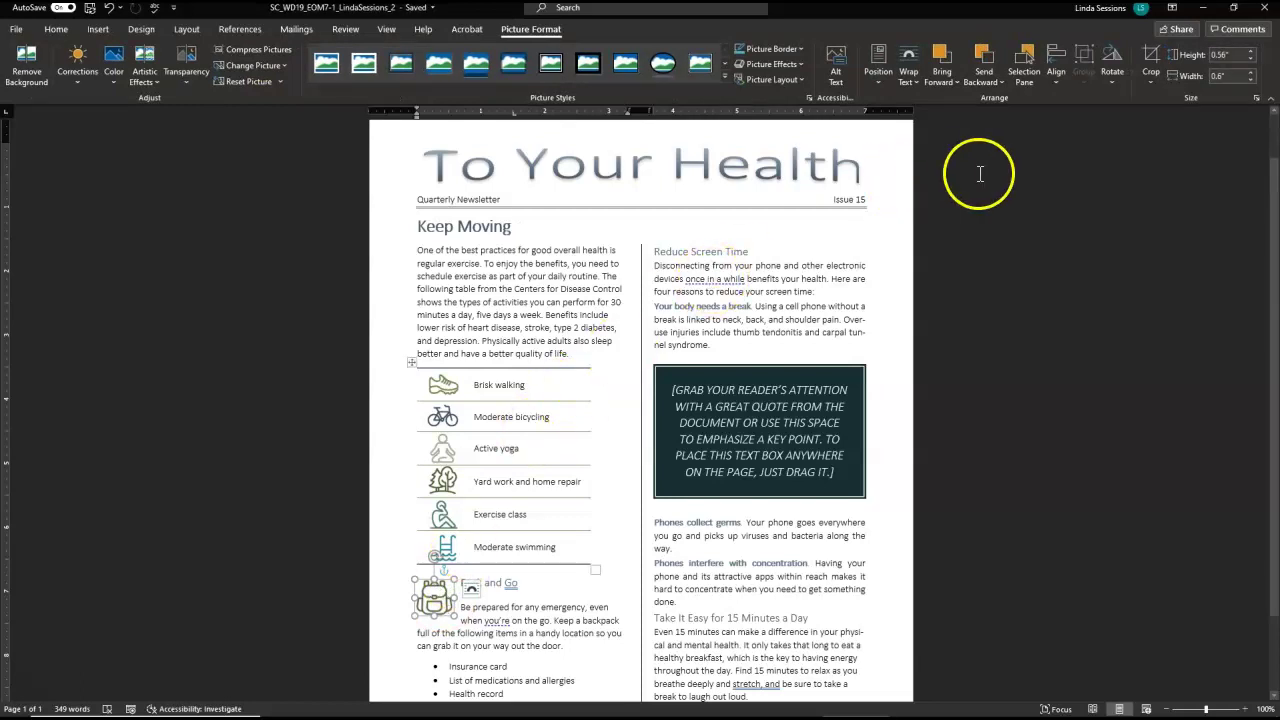
click(1112, 88)
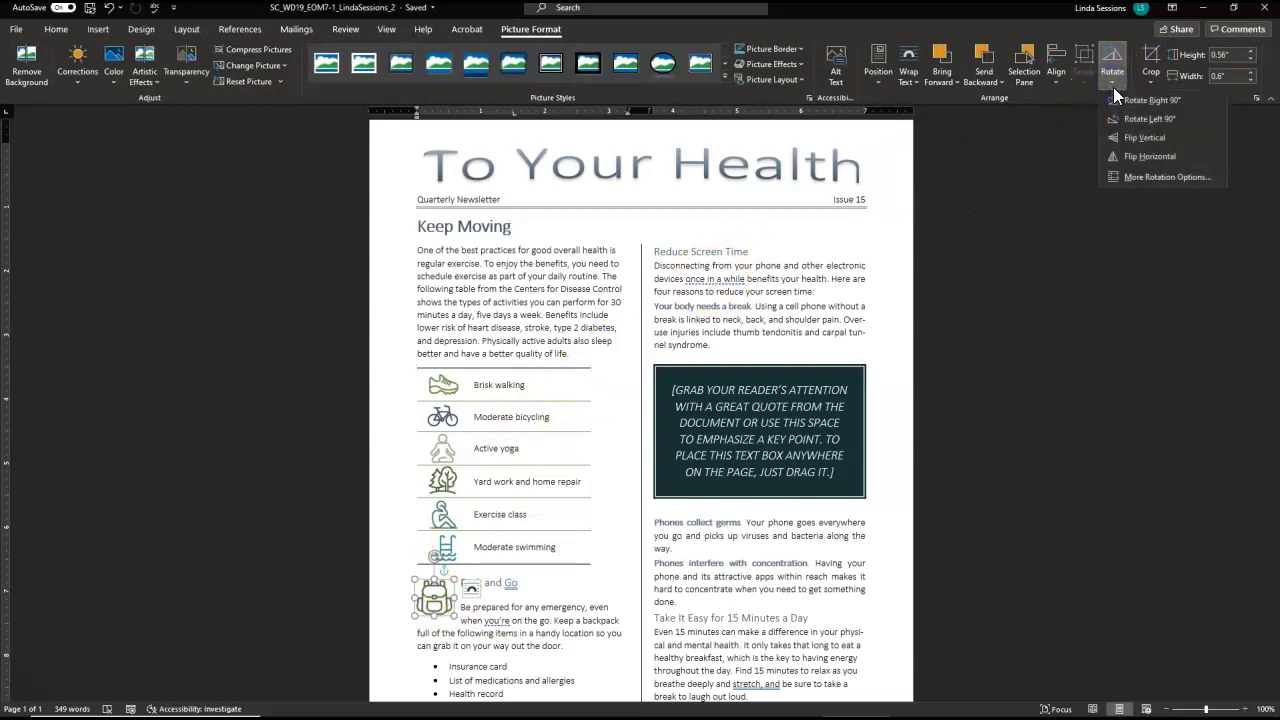
click(1123, 177)
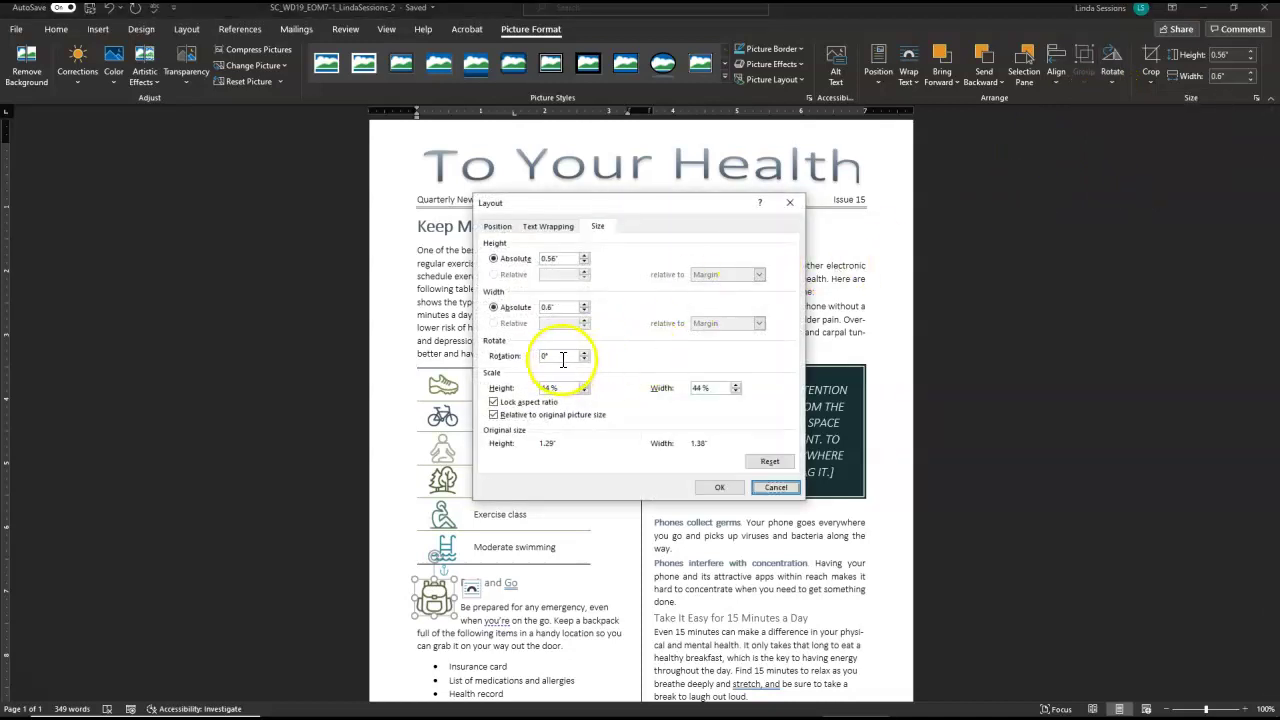
drag(562, 356, 522, 363)
text(2)
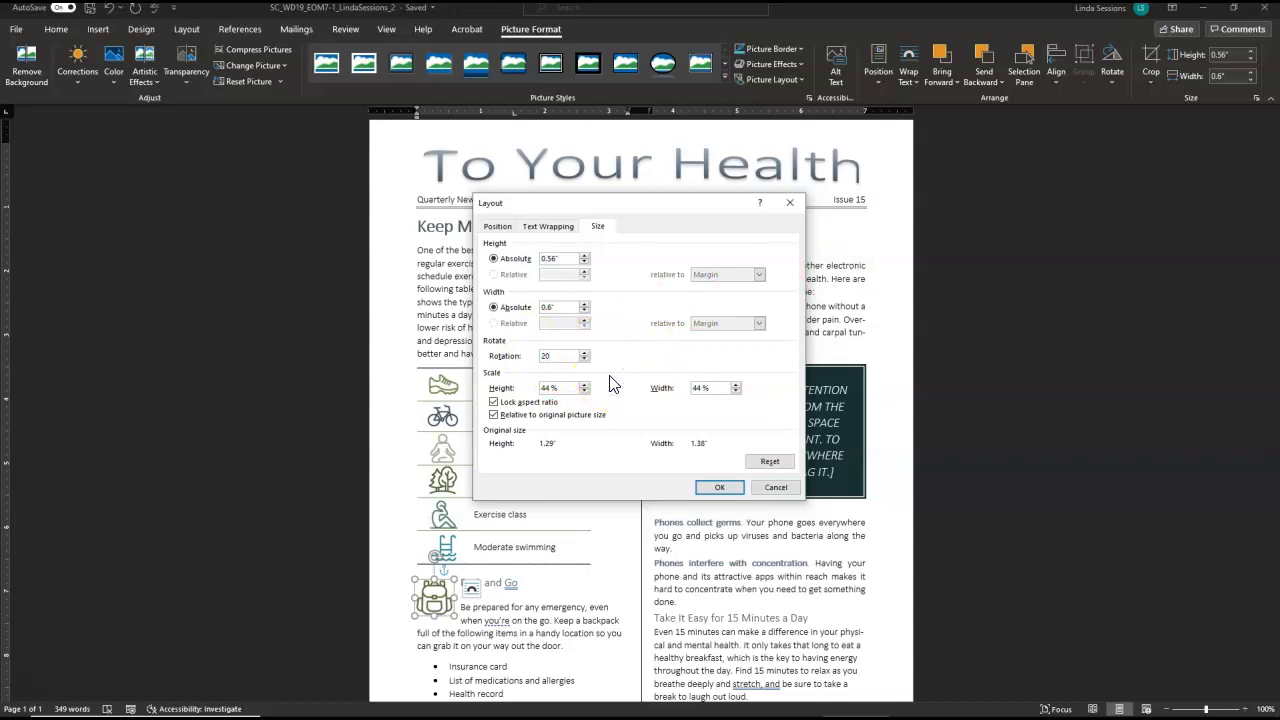
Position the picture 2.6" right of the column and 0.25" below the paragraph, and apply
click(497, 228)
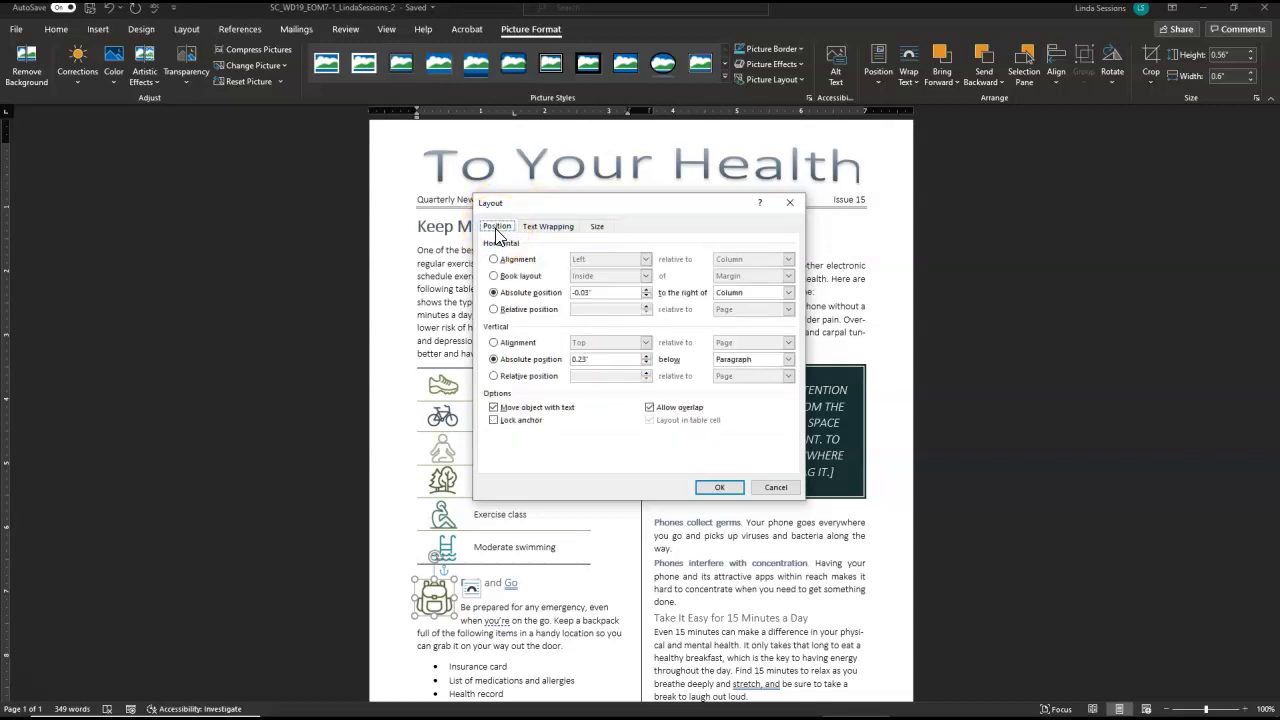
click(598, 292)
click(527, 293)
text(2.6)
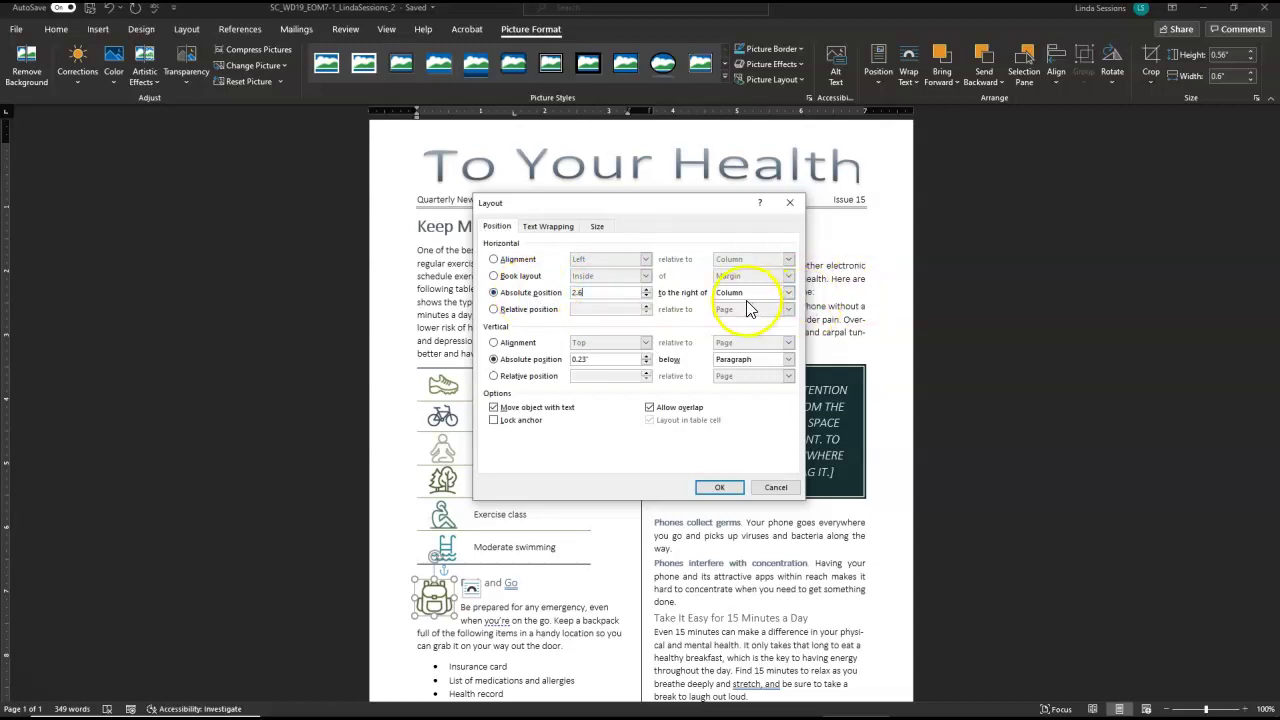
click(590, 360)
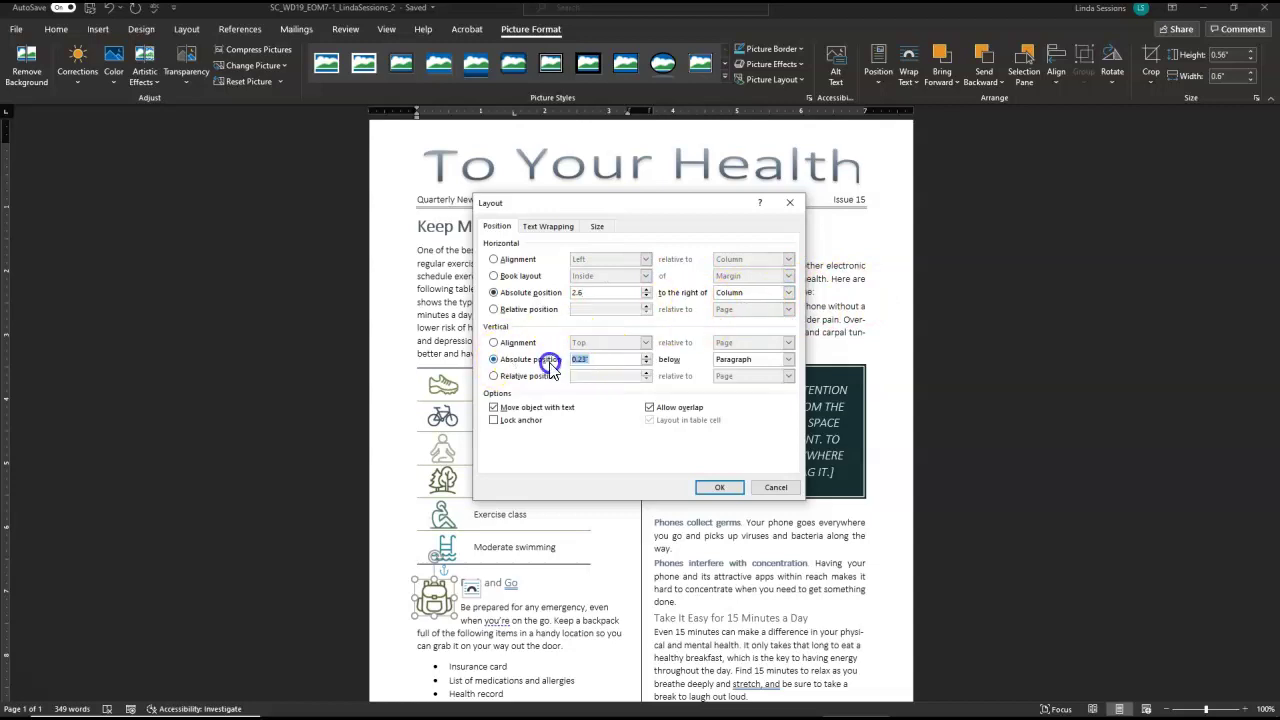
click(550, 368)
text(.25)
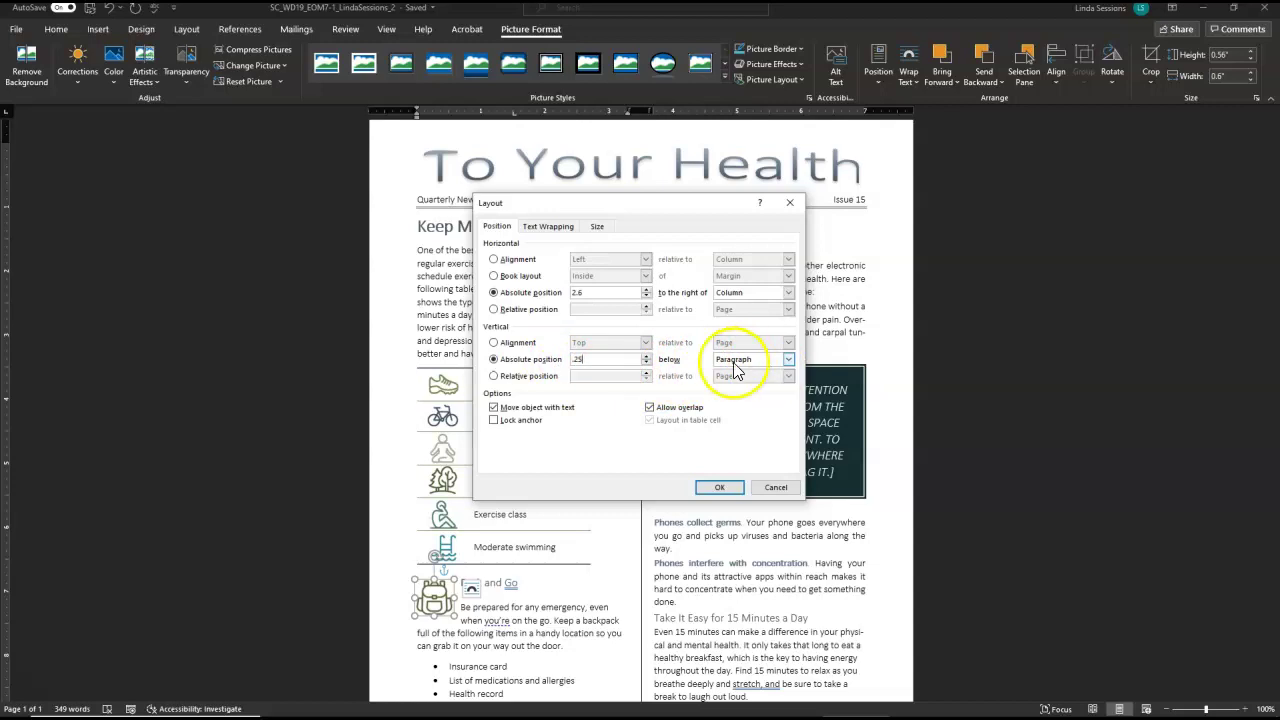
click(717, 490)
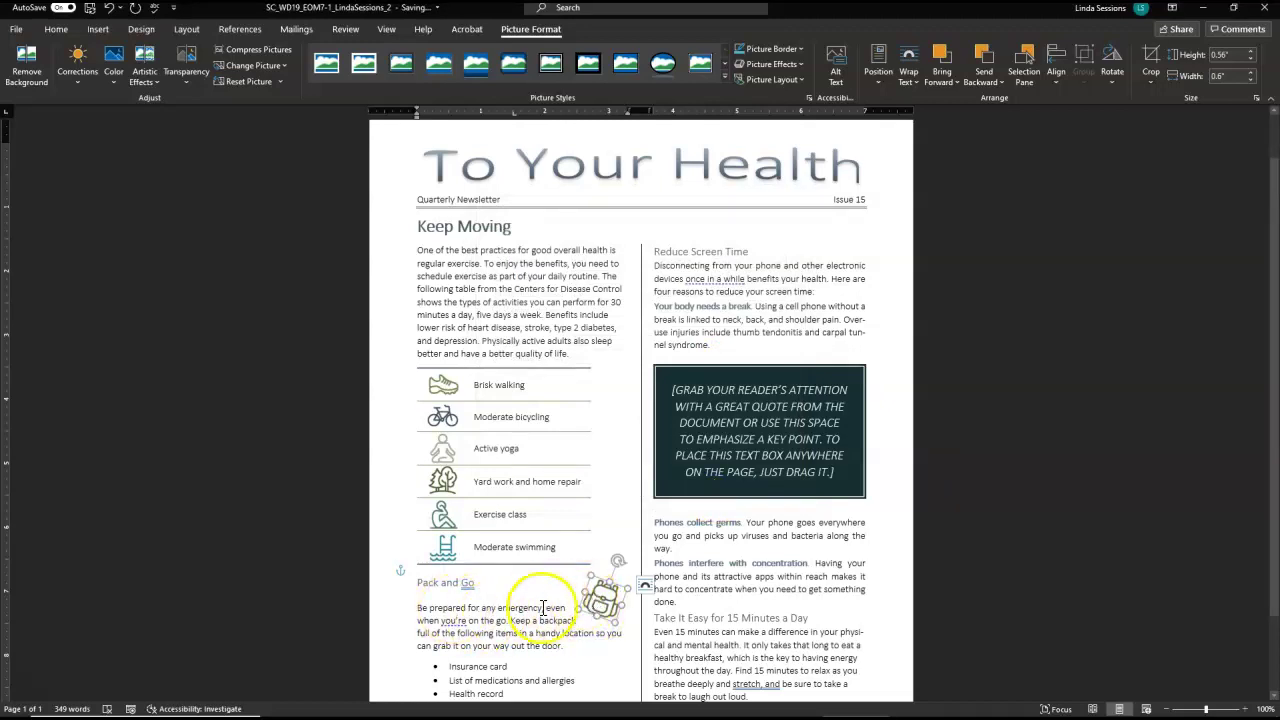
drag(609, 594, 609, 607)
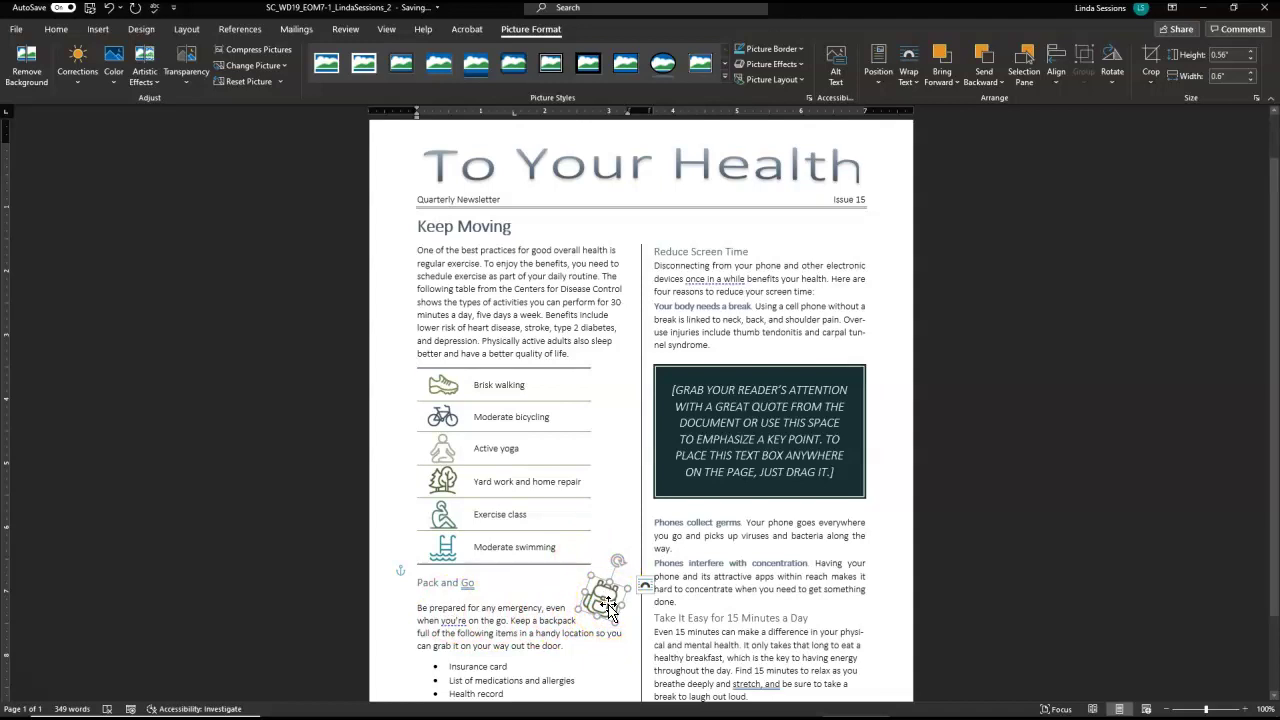
click(1023, 509)
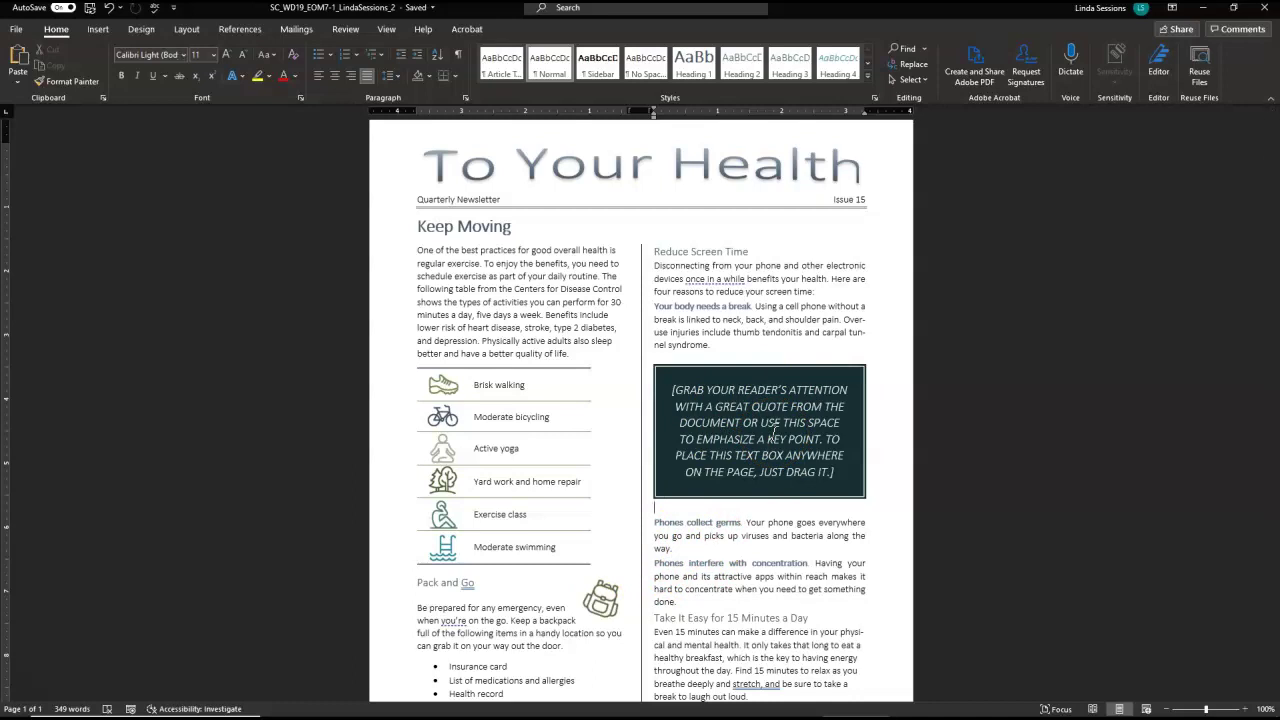
Switch to the MindTap tab and open the downloaded Support_WD19_EOM7-1_Breakfast file
mouse_move(445, 705)
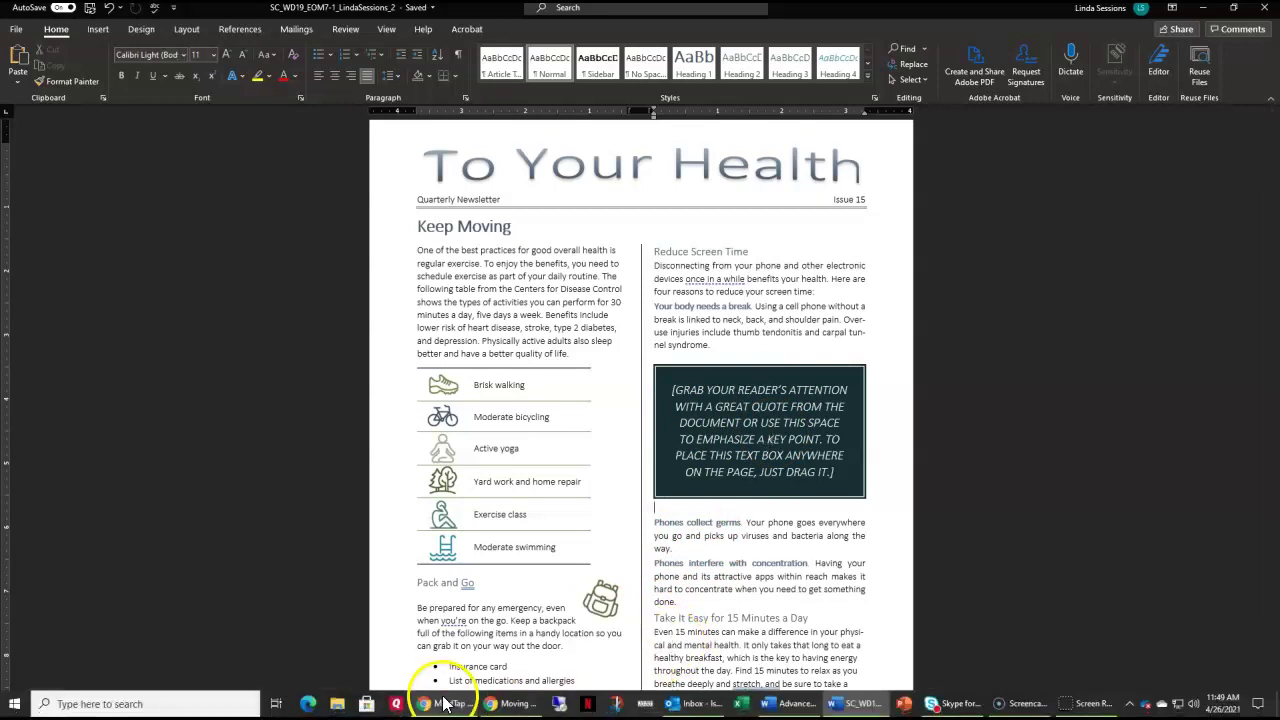
click(430, 705)
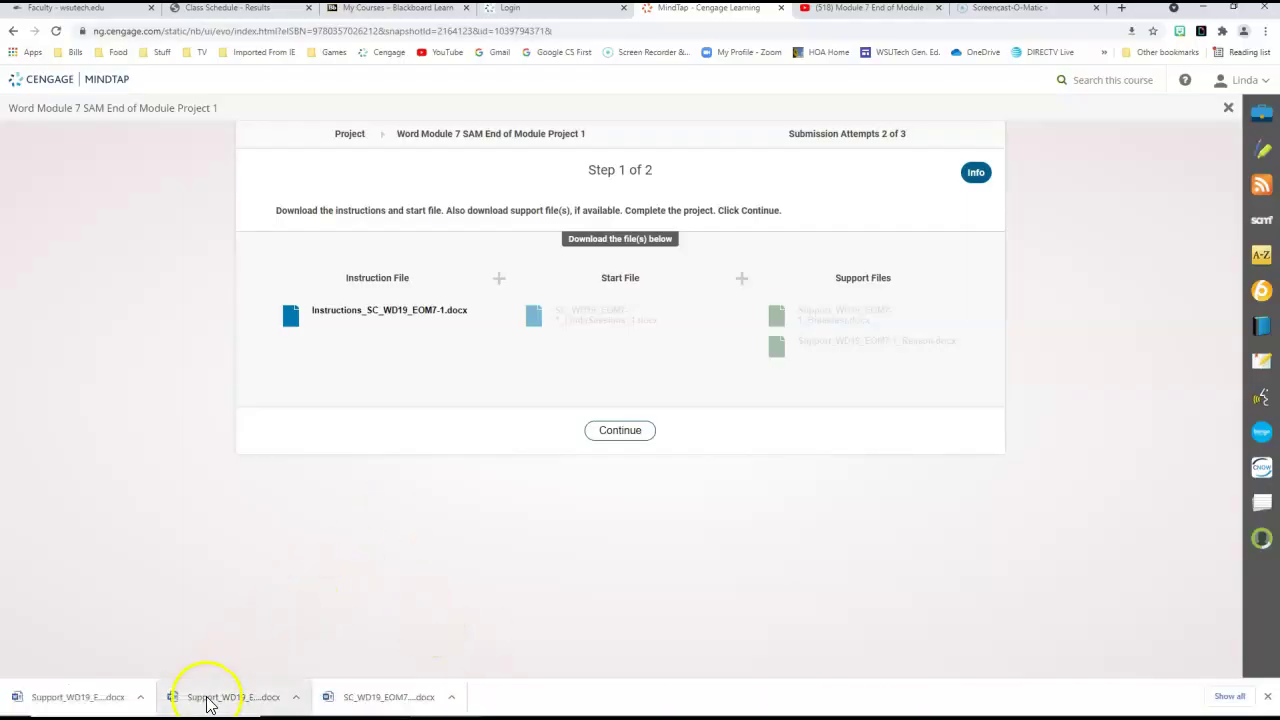
click(206, 703)
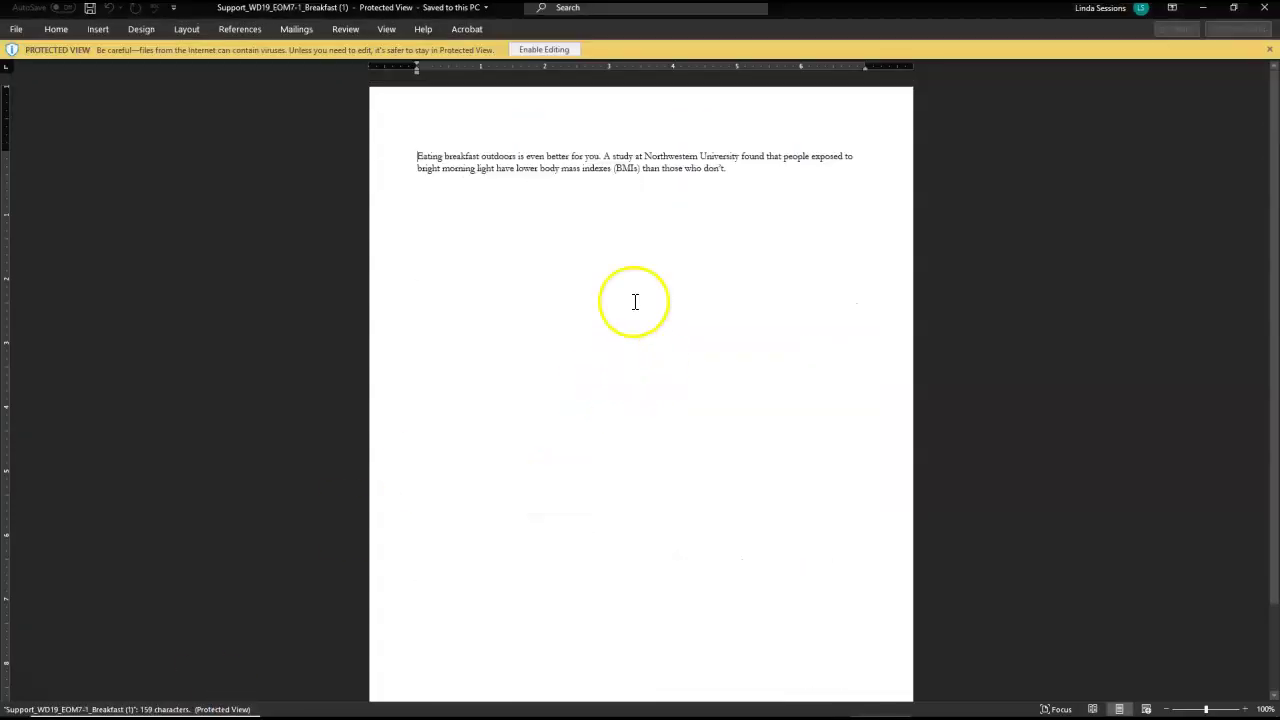
Enable editing, copy the outdoor-breakfast paragraph, and switch back to the SC_WD19 newsletter
click(524, 49)
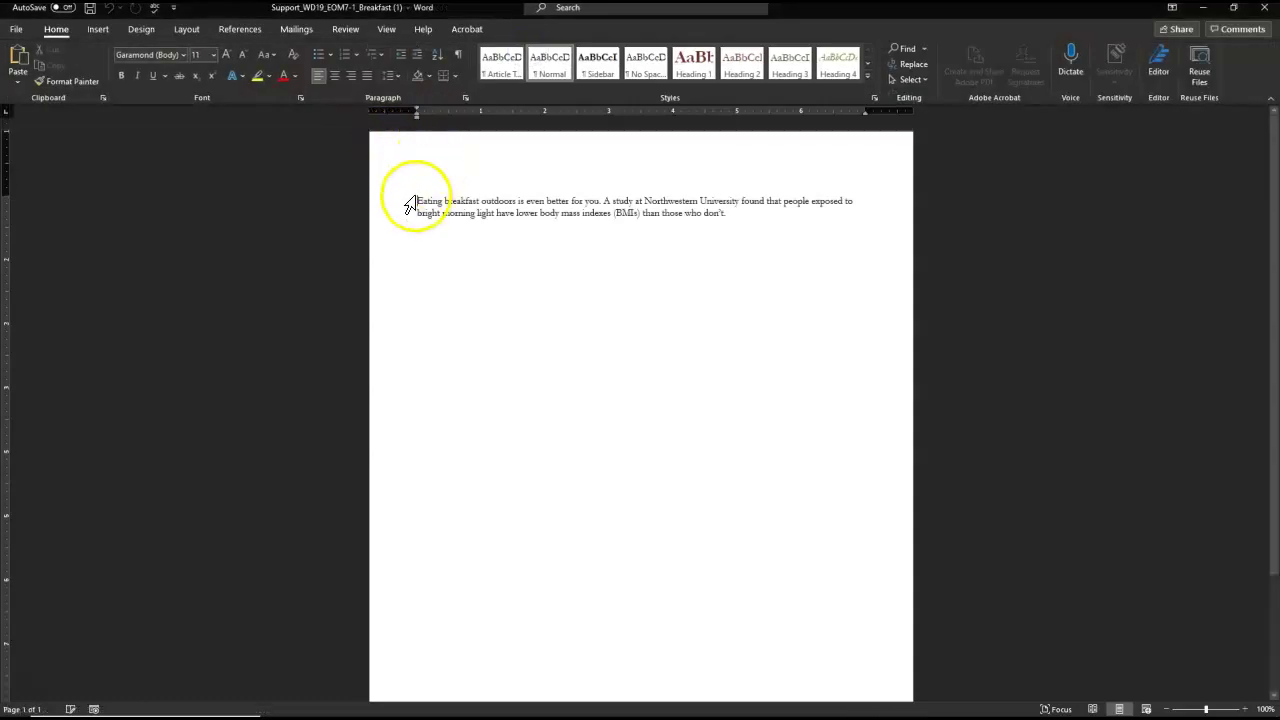
drag(418, 200, 728, 211)
key(ctrl+c)
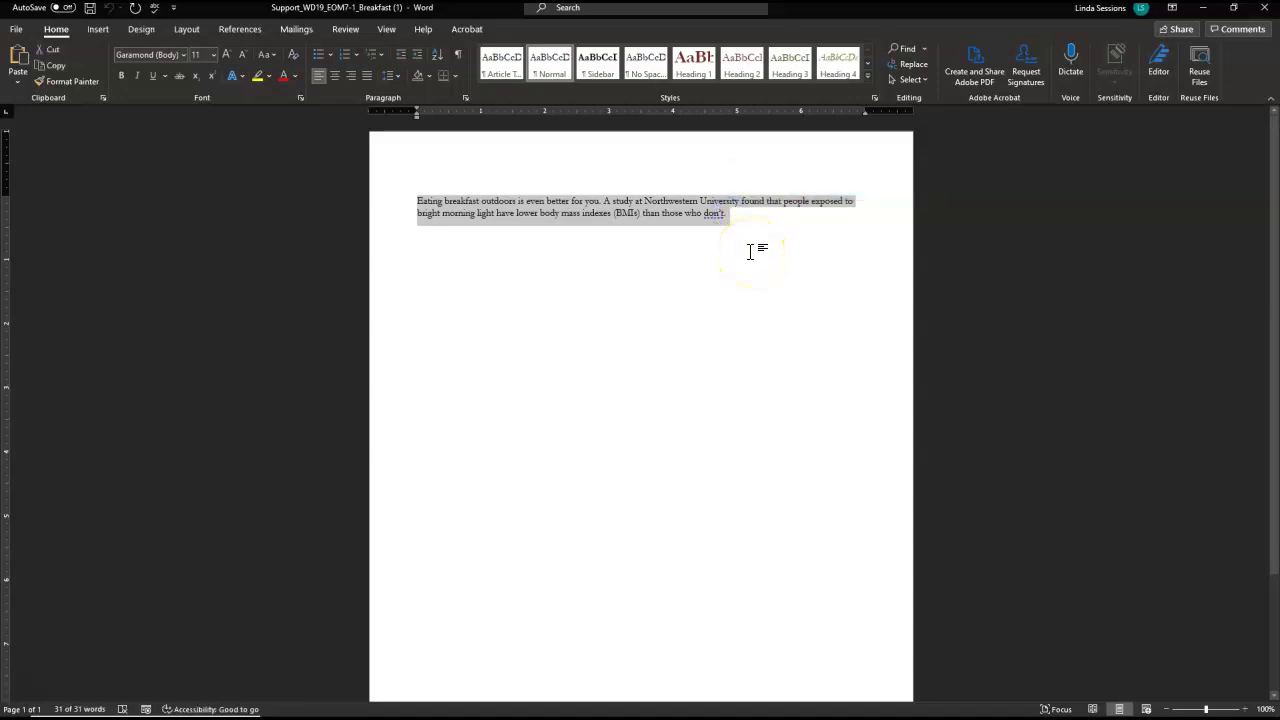
mouse_move(686, 705)
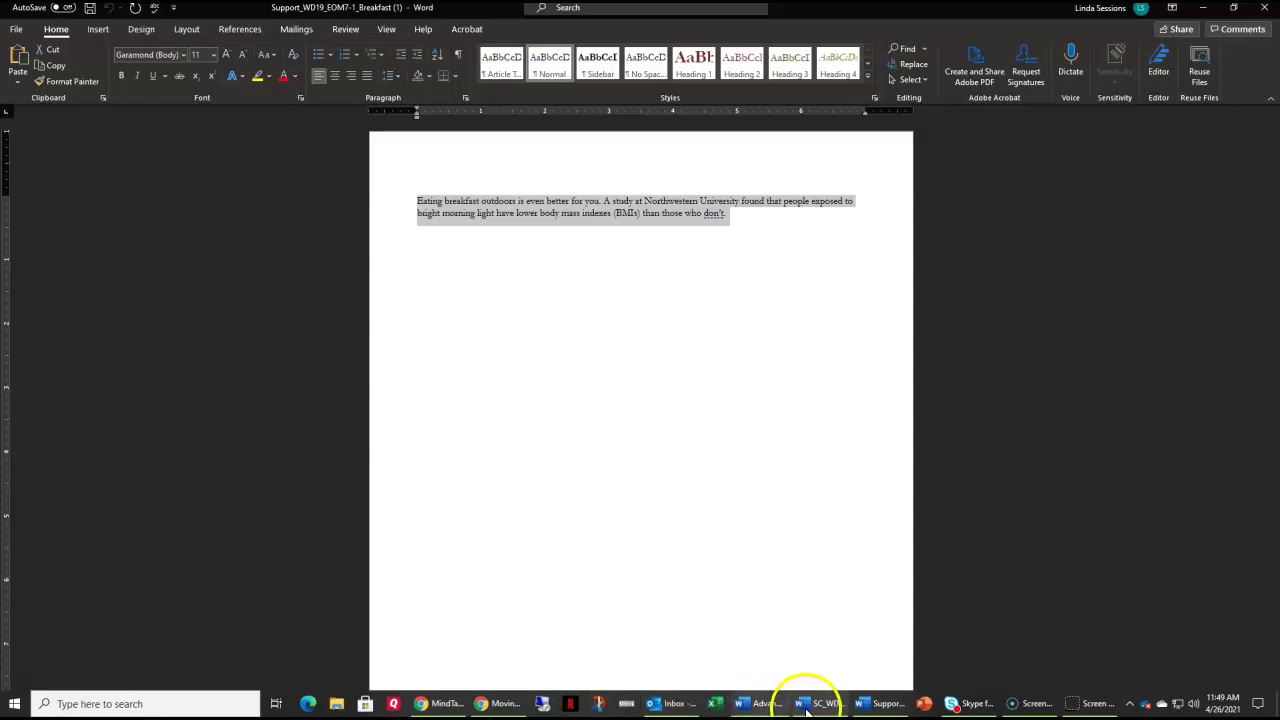
click(835, 705)
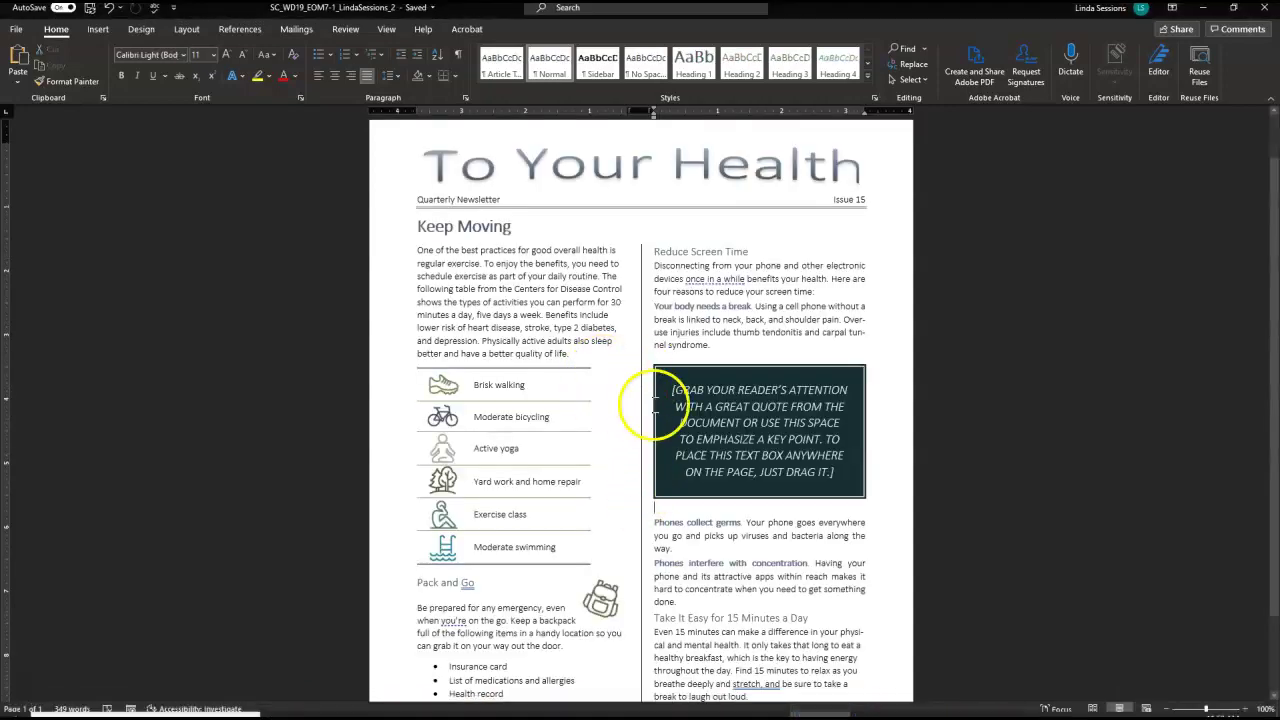
Paste the breakfast paragraph over the placeholder quote with Use Destination Theme
click(711, 391)
right_click(711, 395)
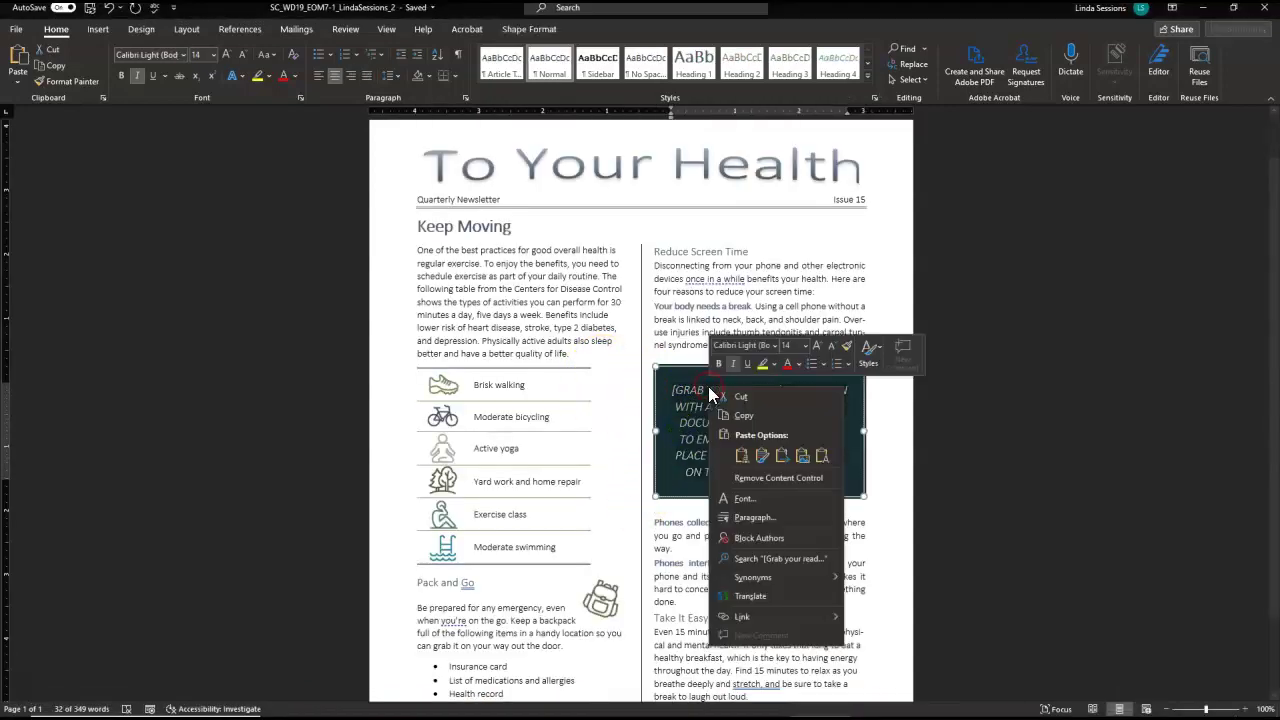
click(741, 456)
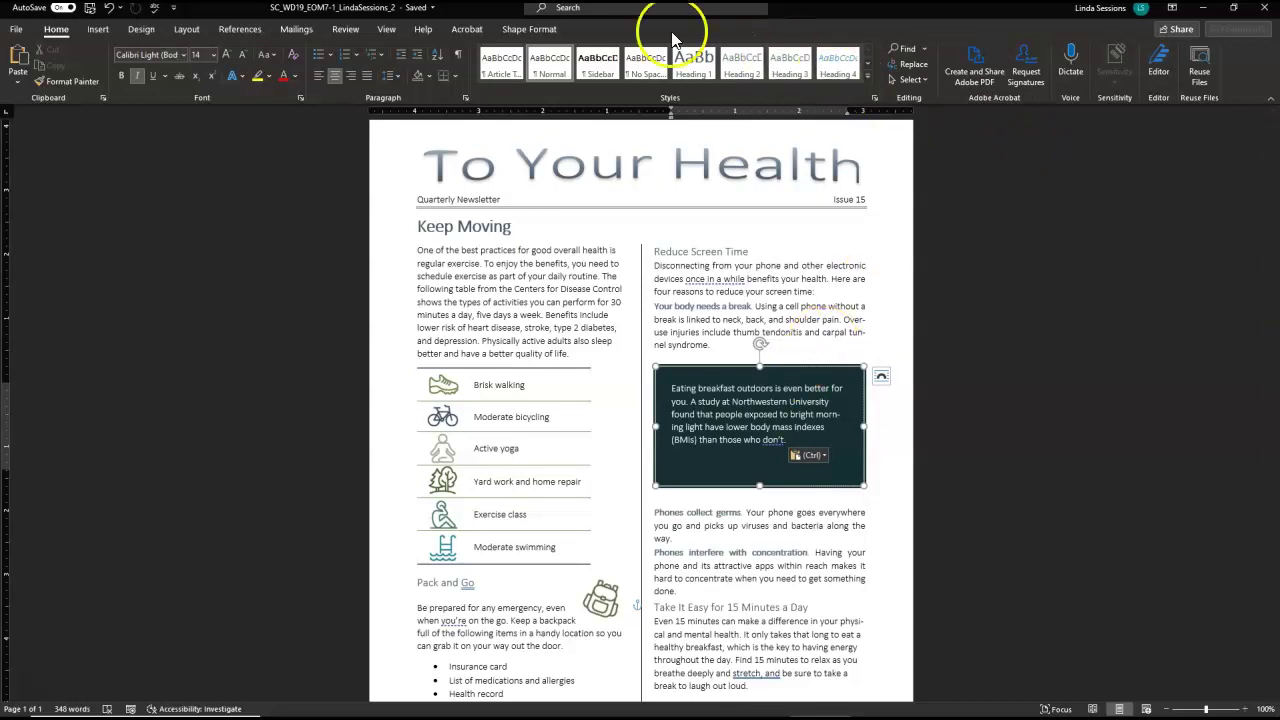
Set the quote text box's Shape Height to 1.6" on the Shape Format tab
click(540, 31)
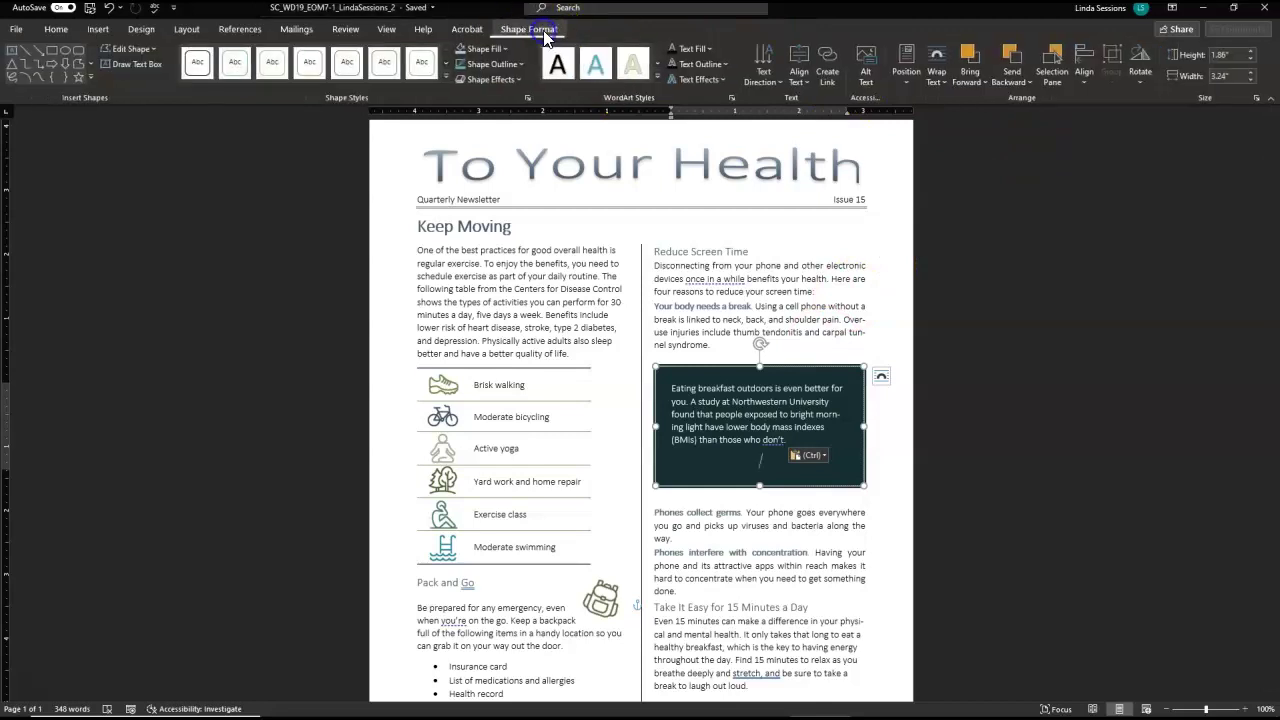
click(1238, 57)
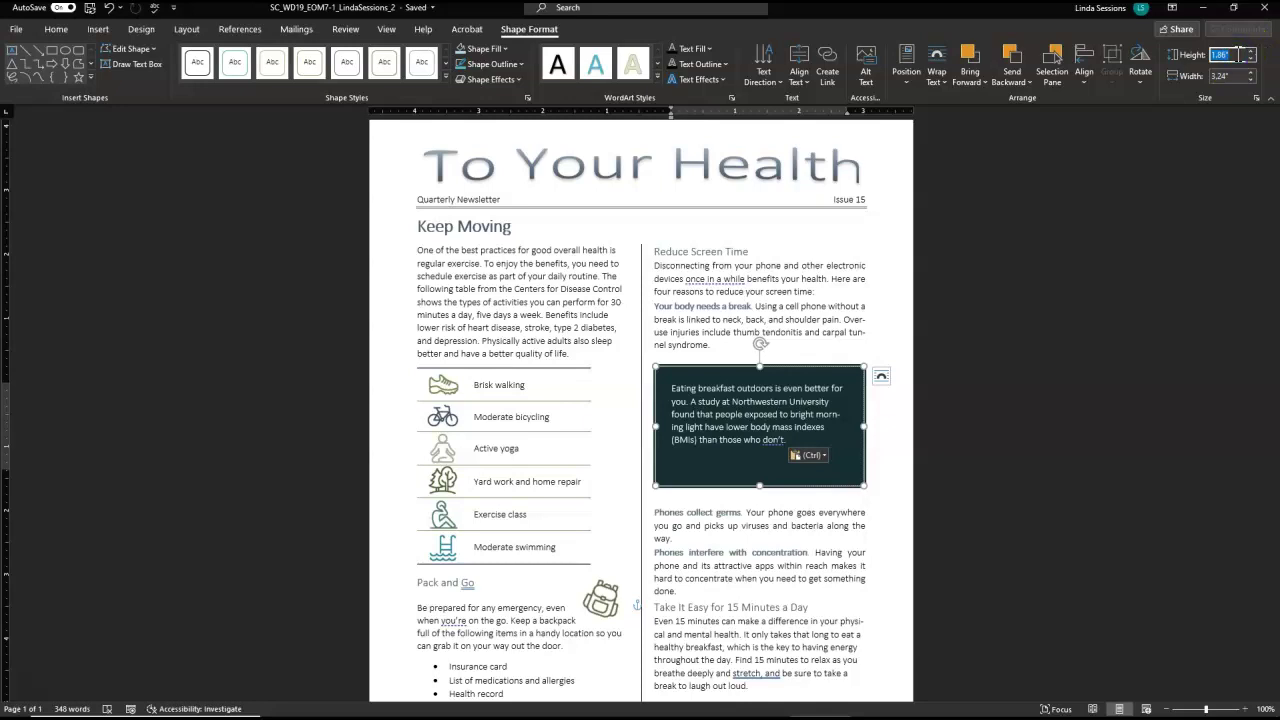
text(1.6)
key(Return)
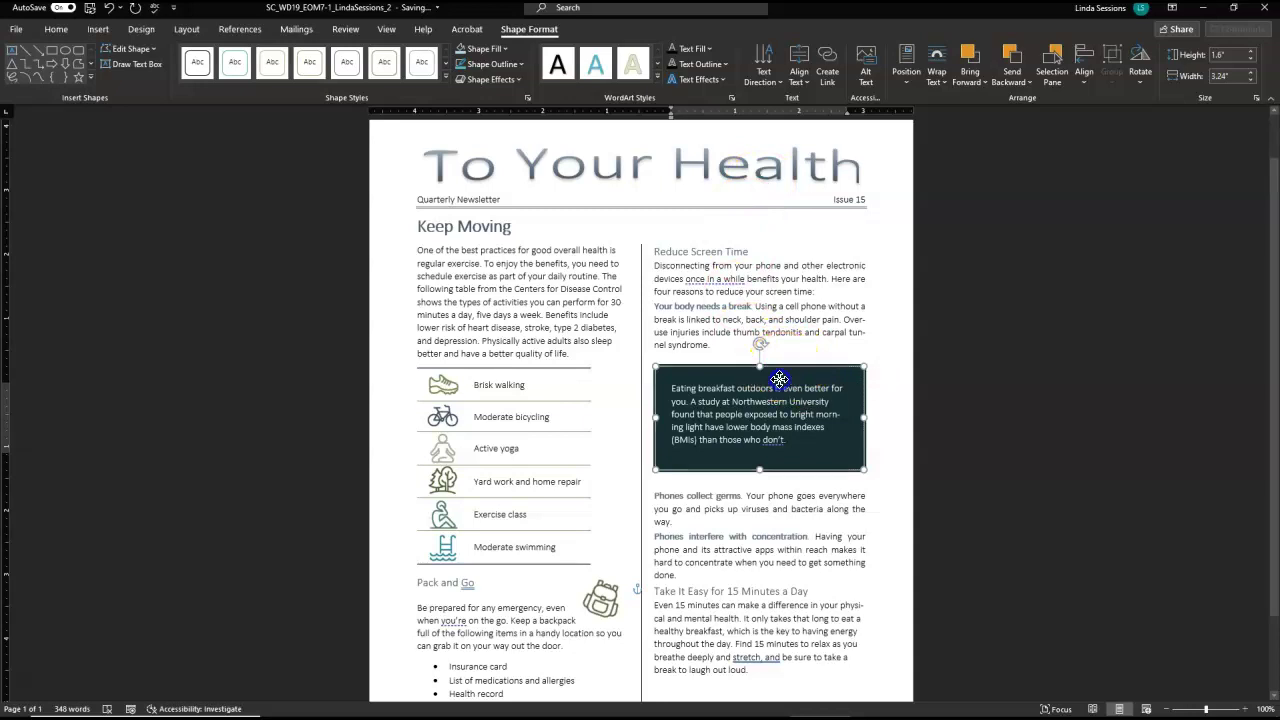
Drag the text box to the right column's bottom and anchor it to the Be prepared paragraph
drag(779, 379, 780, 587)
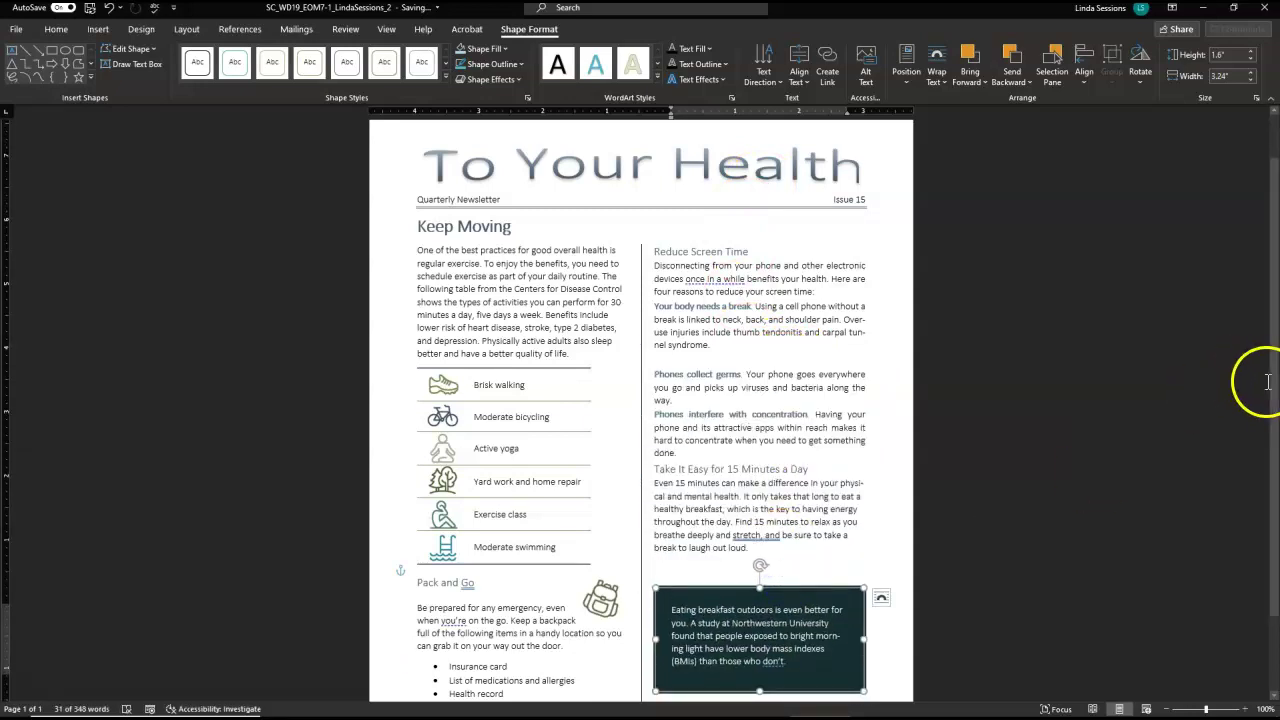
scroll(1267, 381, down, 2)
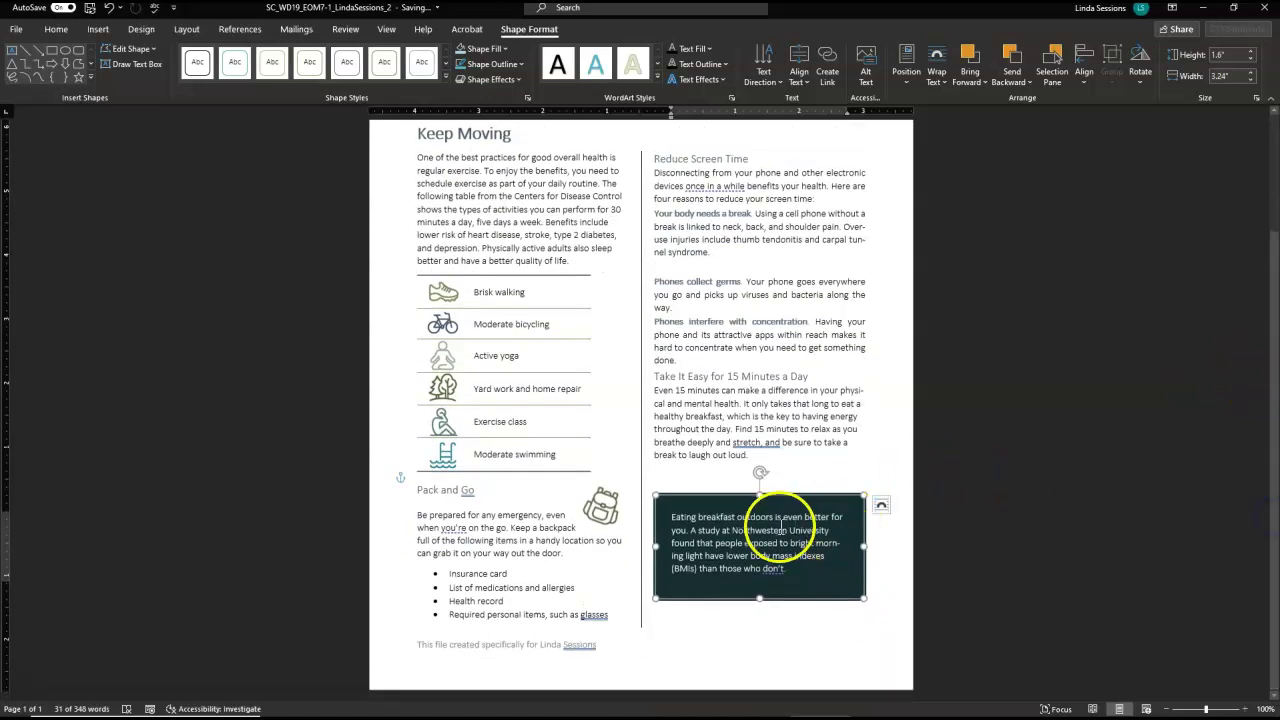
drag(789, 494, 795, 502)
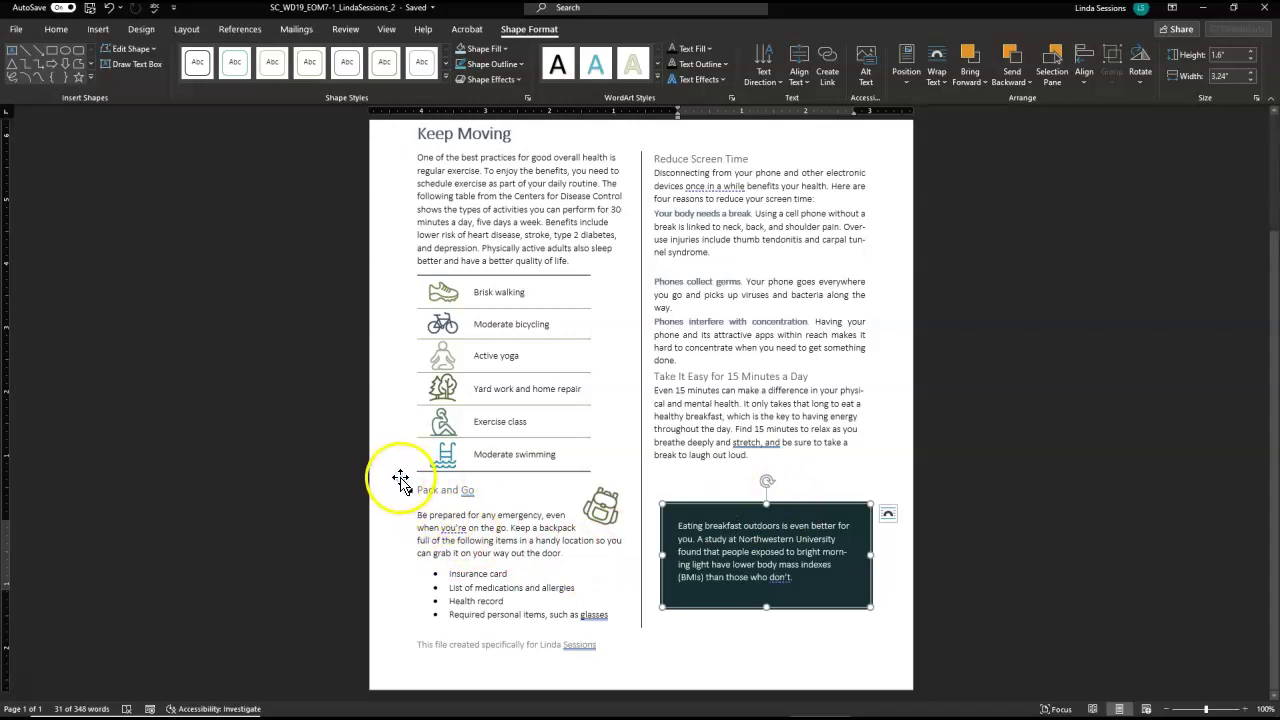
mouse_move(400, 478)
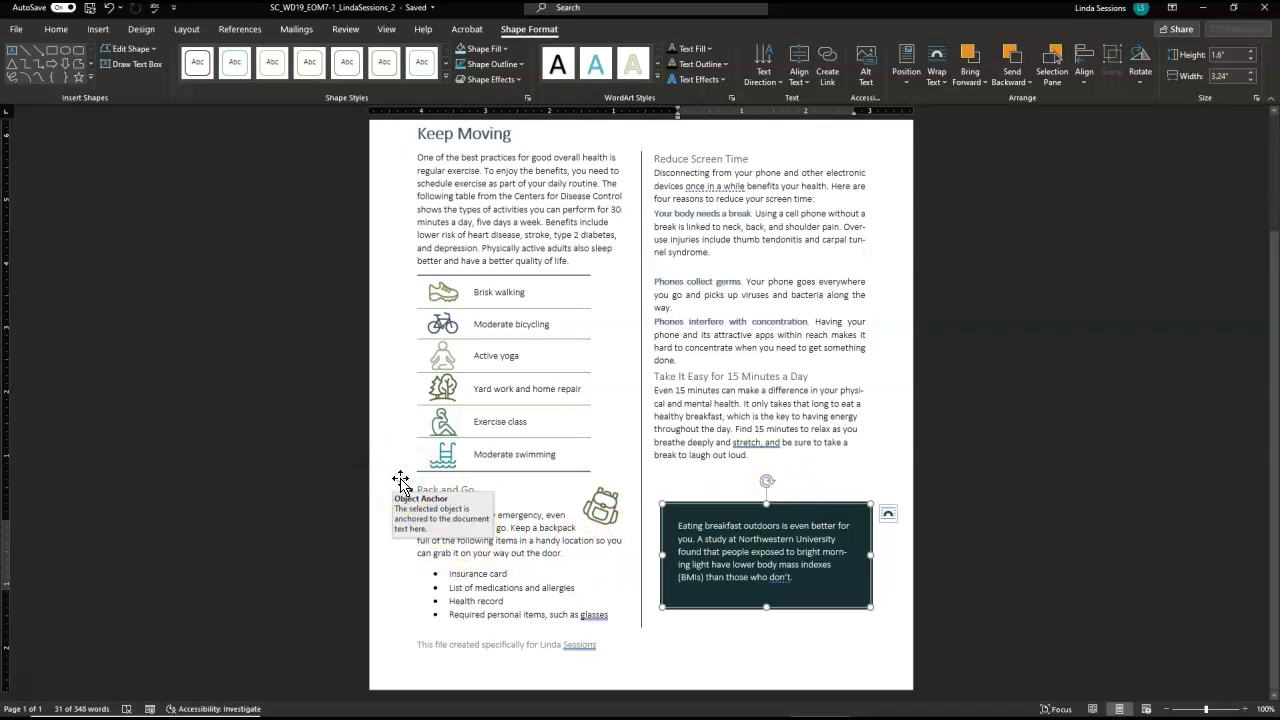
drag(400, 480, 420, 525)
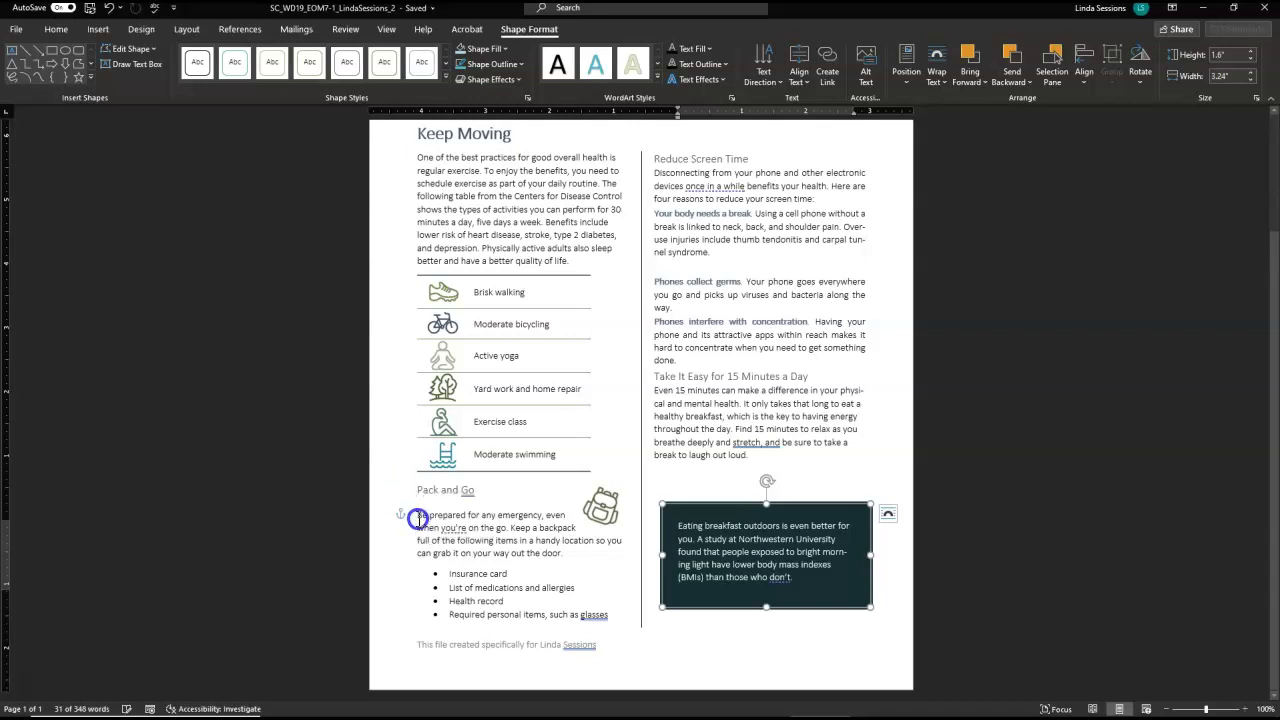
click(700, 657)
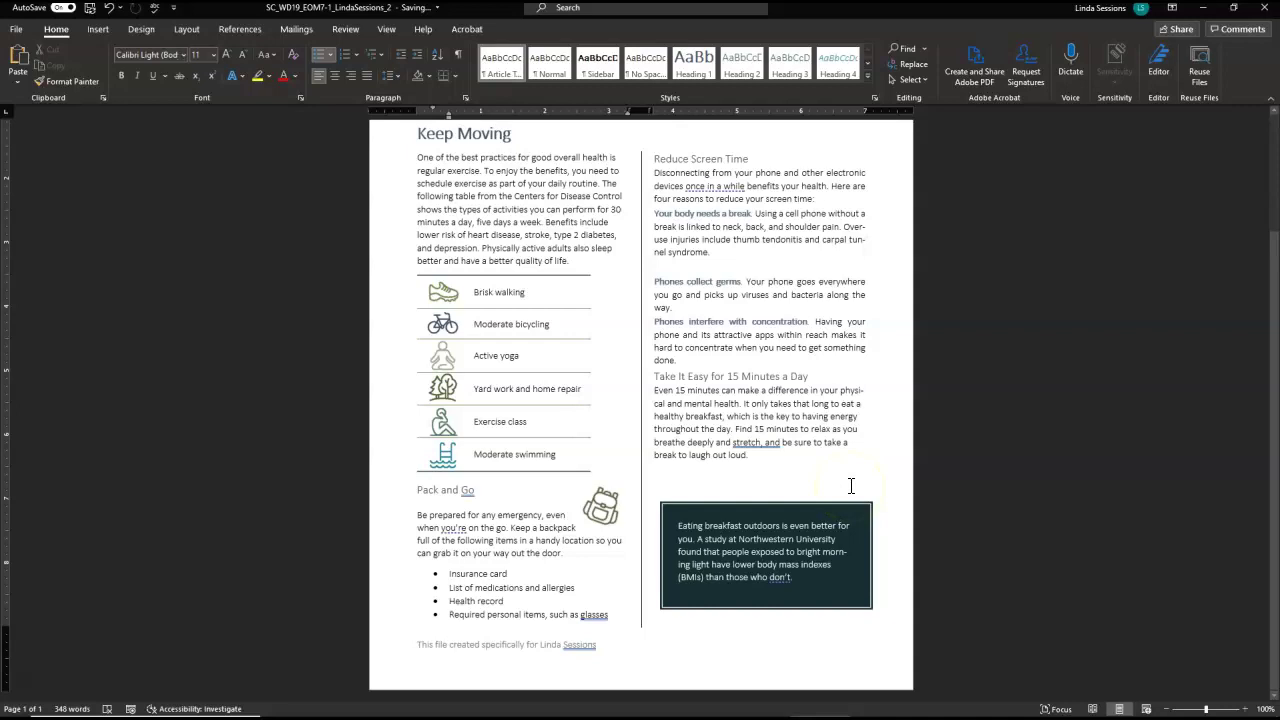
Give the quote text box a Dark Teal, Text 2, Lighter 75% shape fill
click(772, 514)
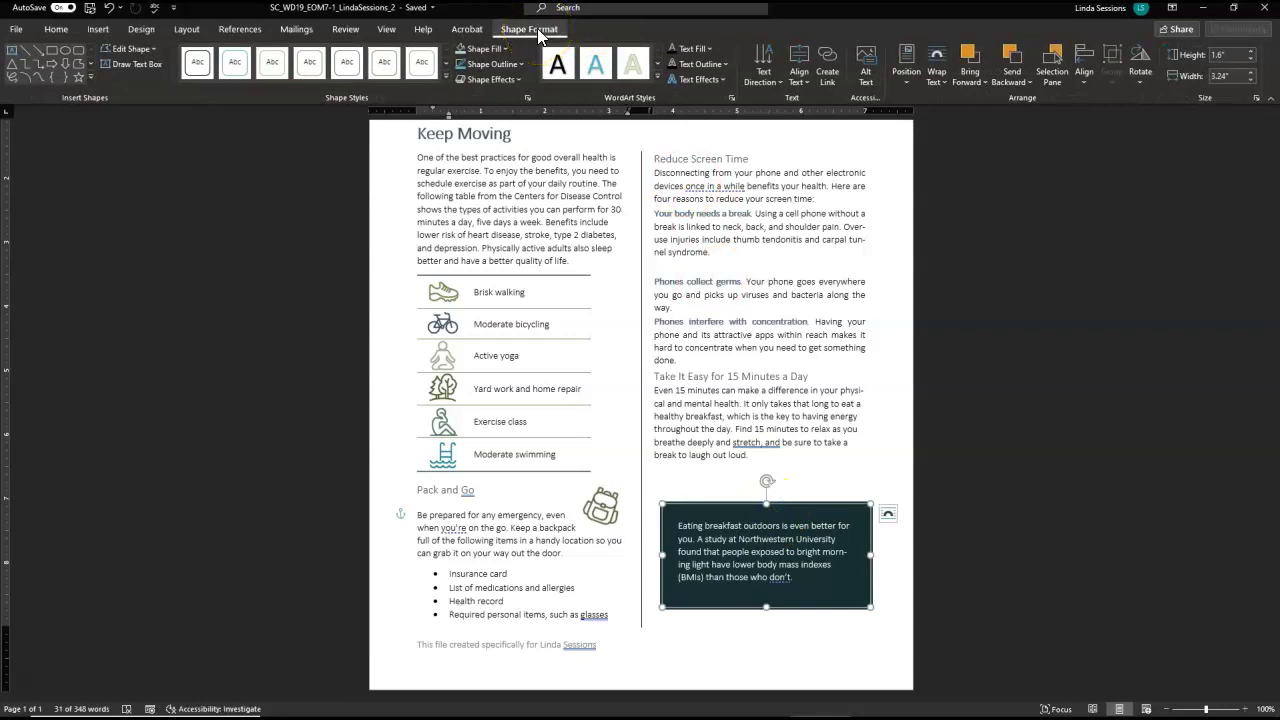
click(502, 48)
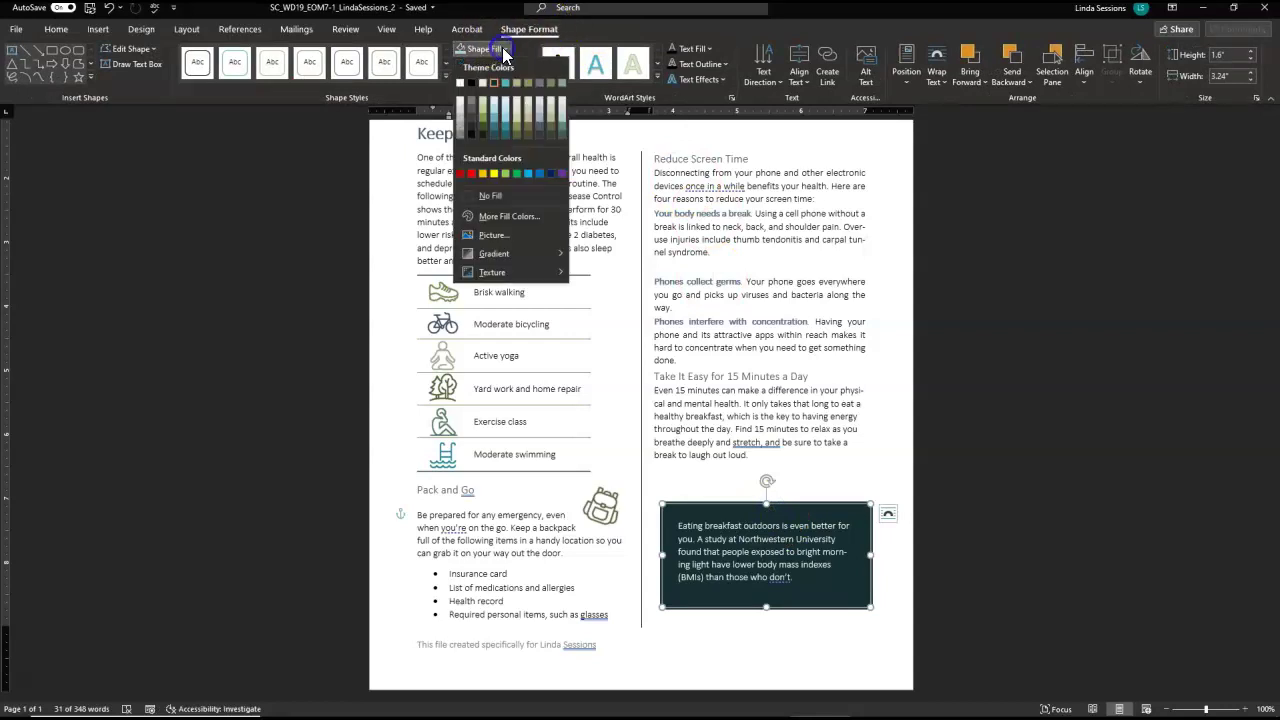
click(492, 109)
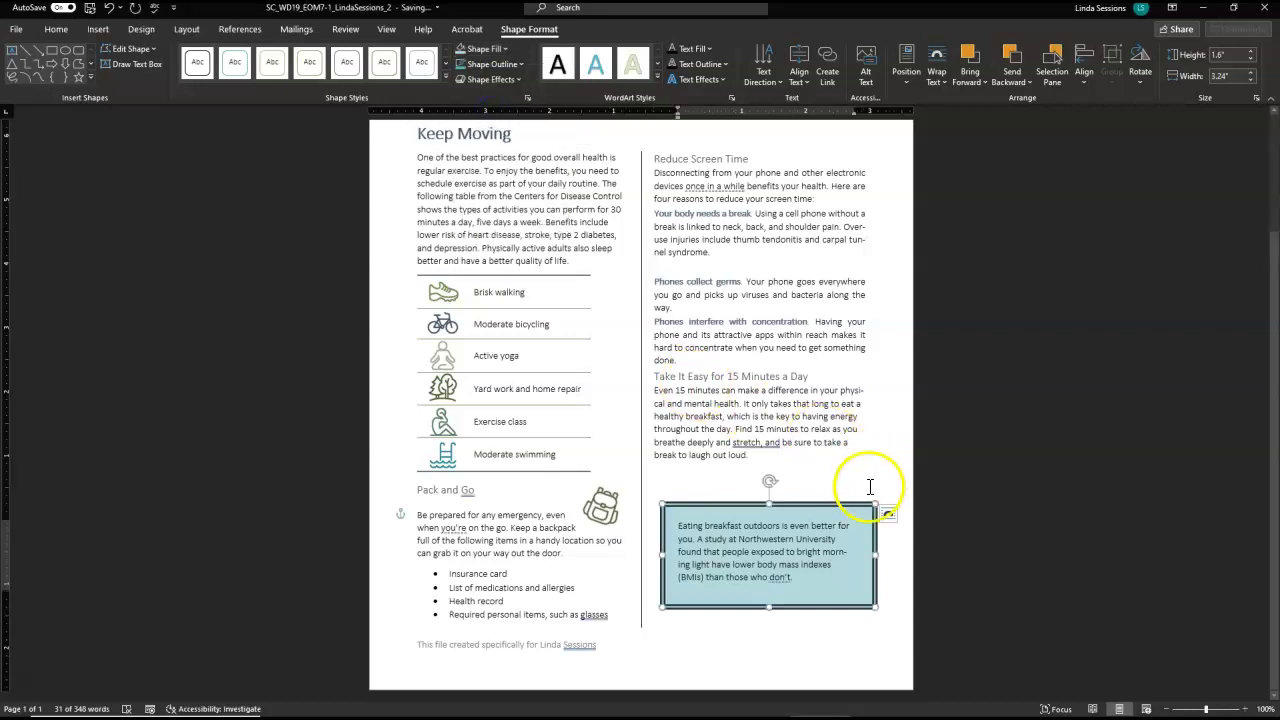
click(870, 450)
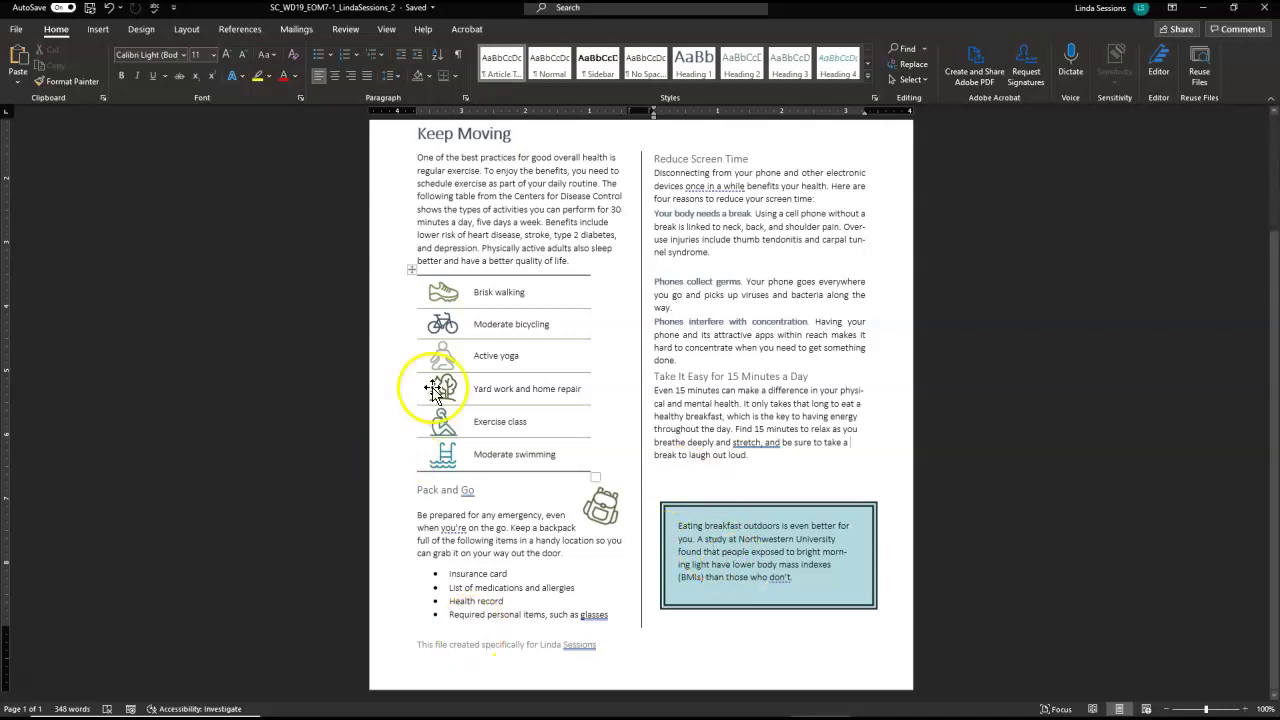
Insert the text of Support_WD19_EOM7-1_Reason (1) from Downloads into the blank Reduce Screen Time paragraph
click(659, 266)
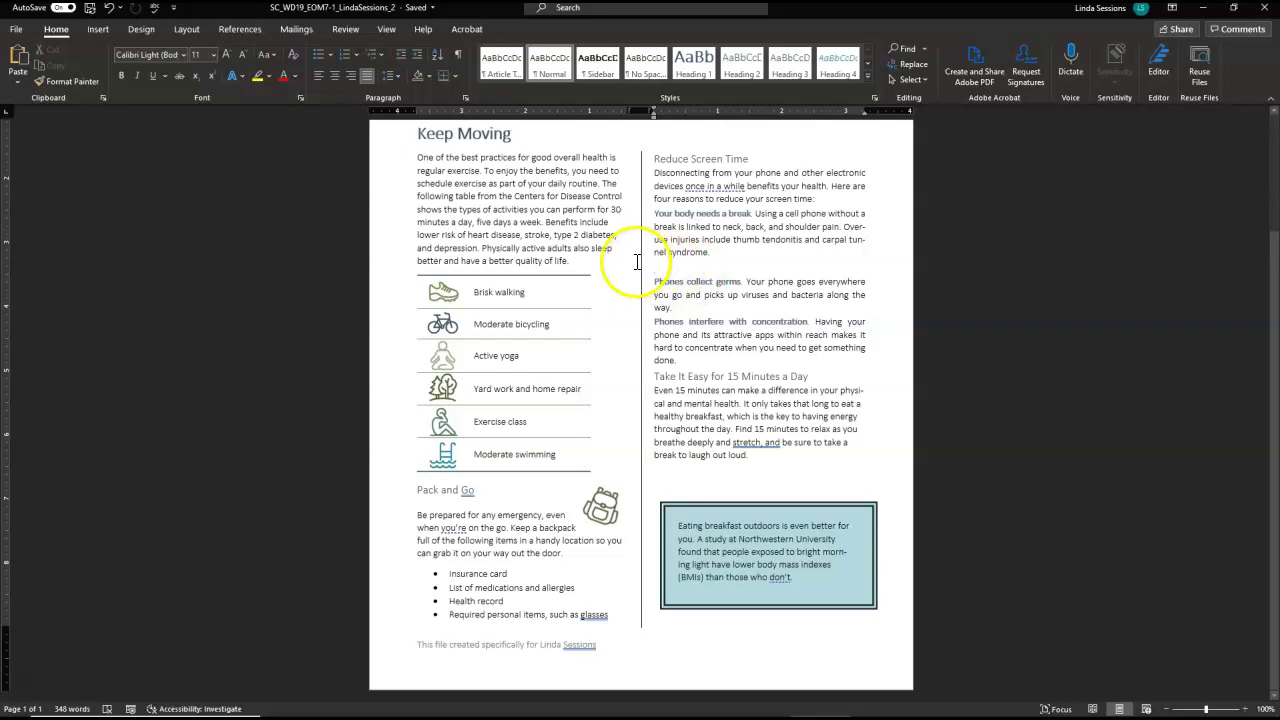
click(97, 31)
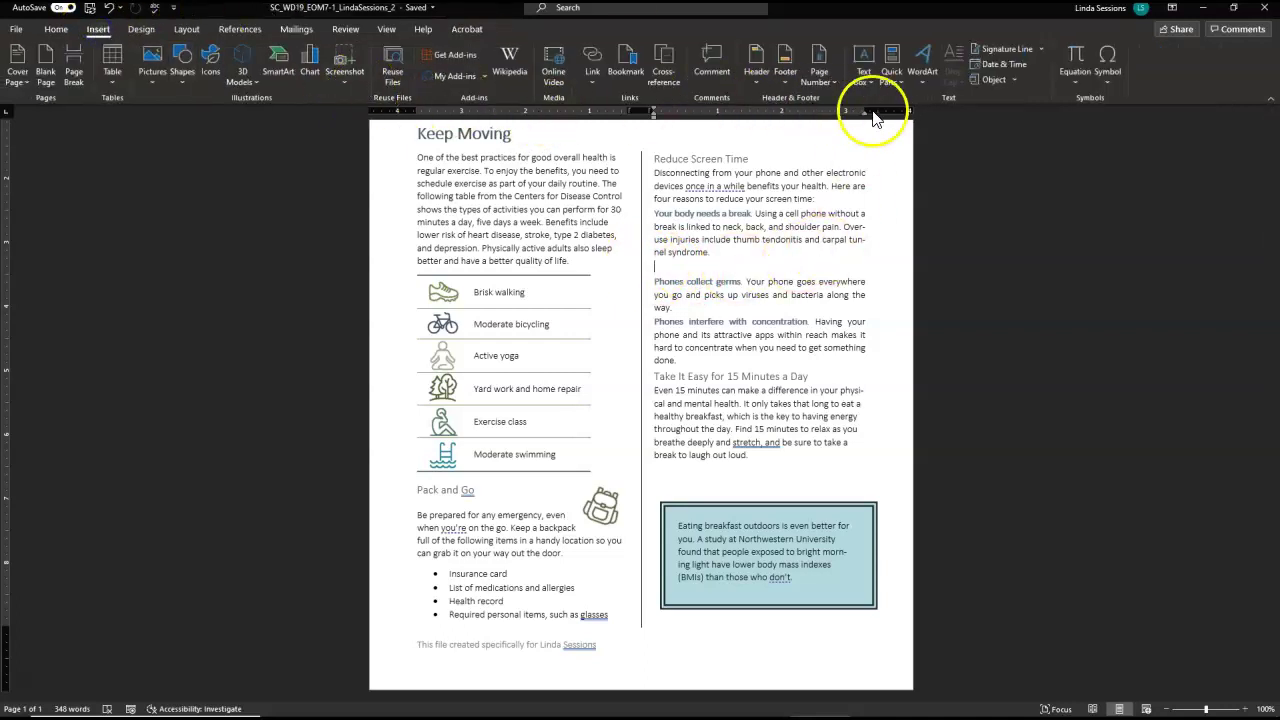
click(1012, 79)
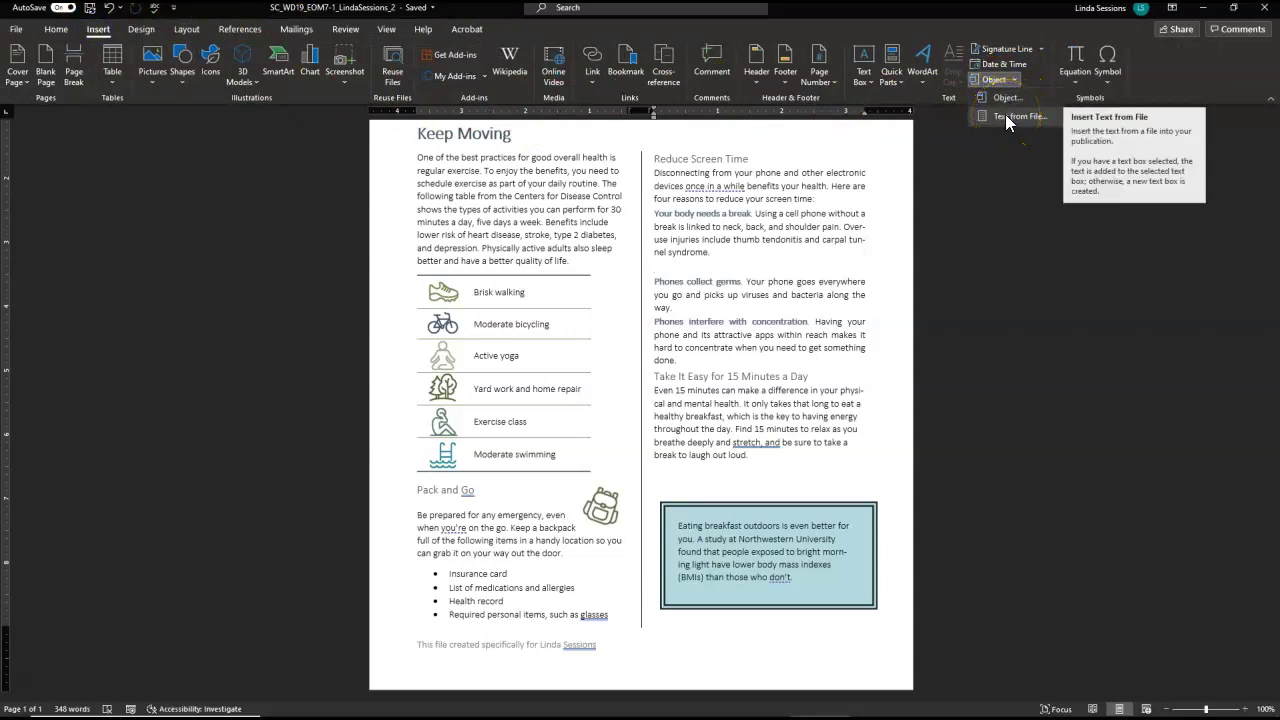
click(1005, 115)
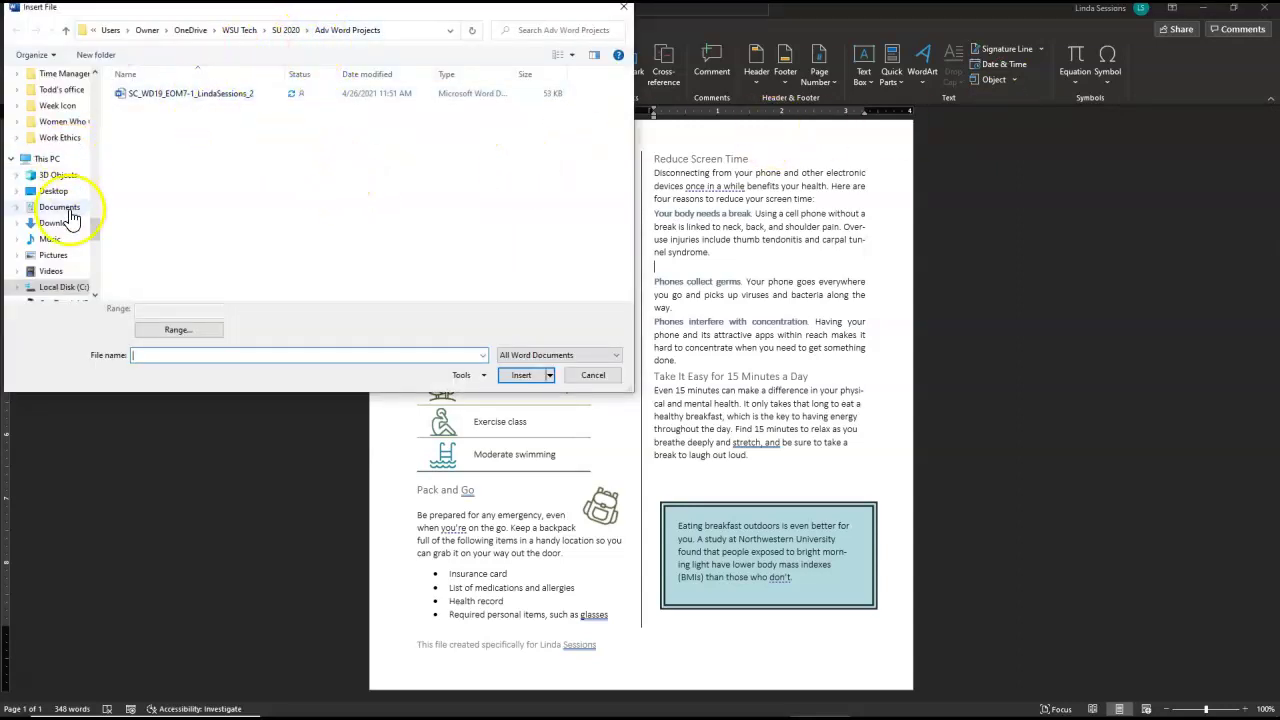
drag(92, 229, 92, 68)
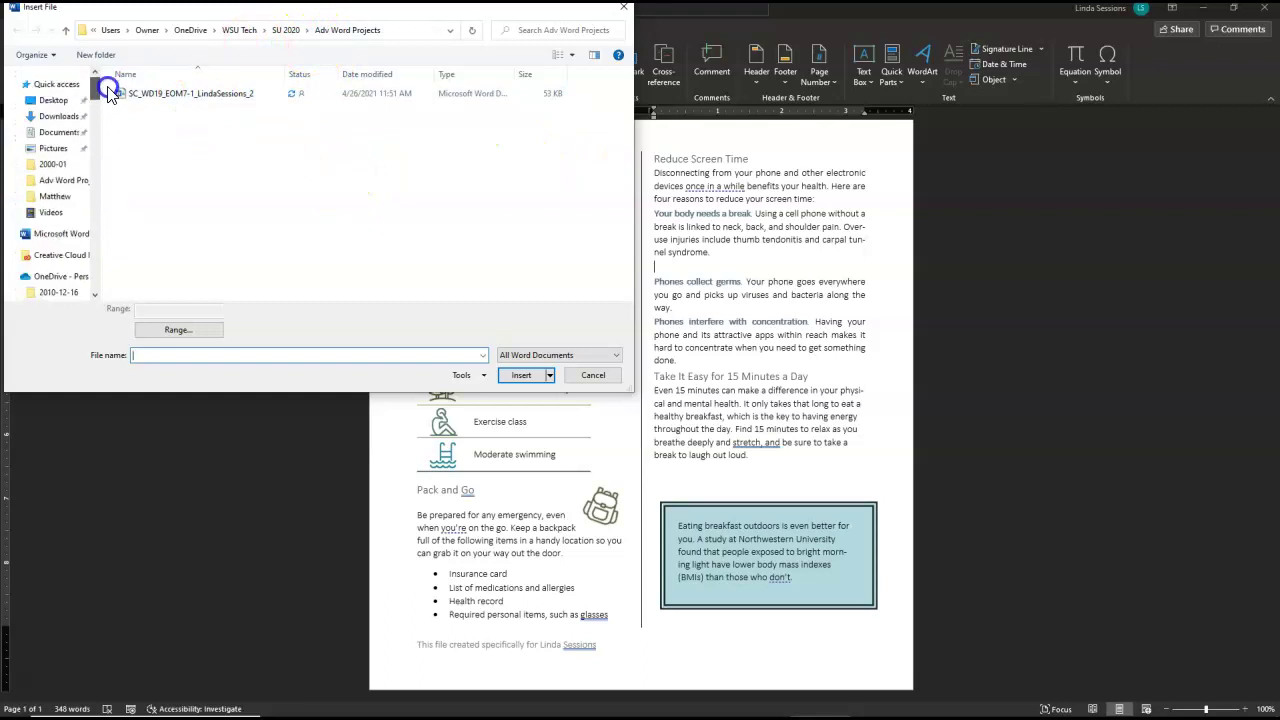
click(58, 118)
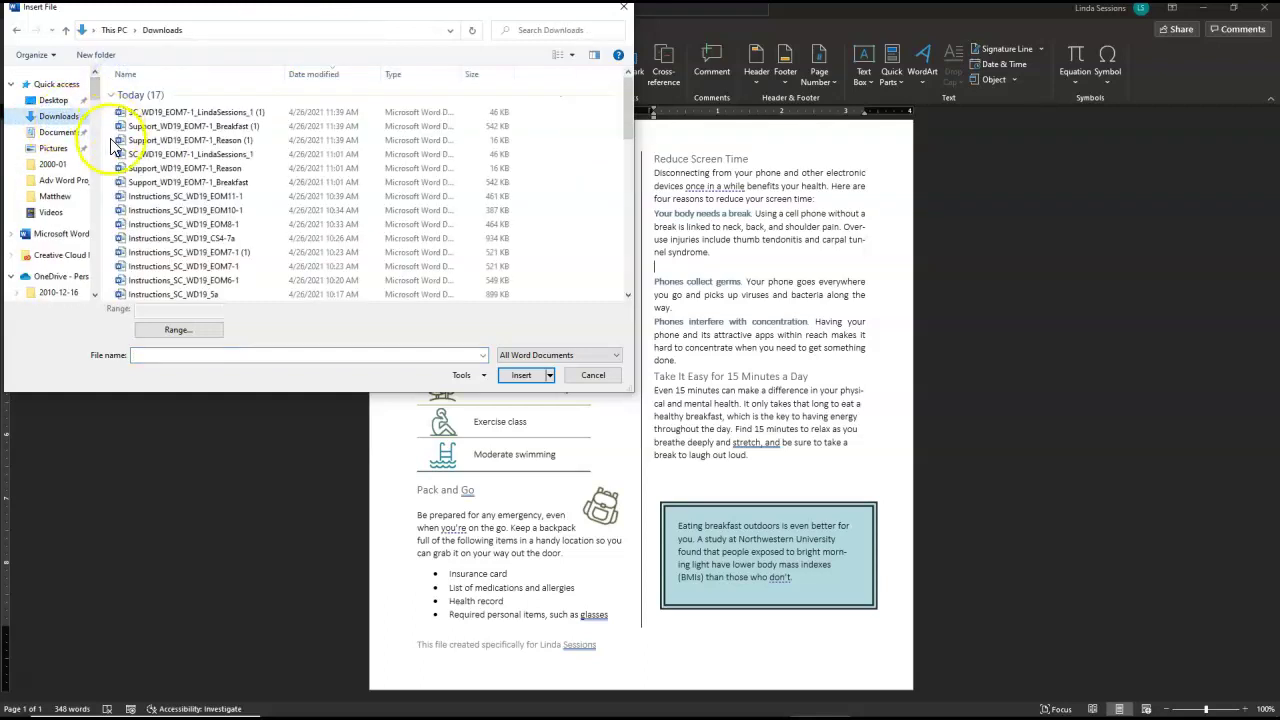
click(167, 145)
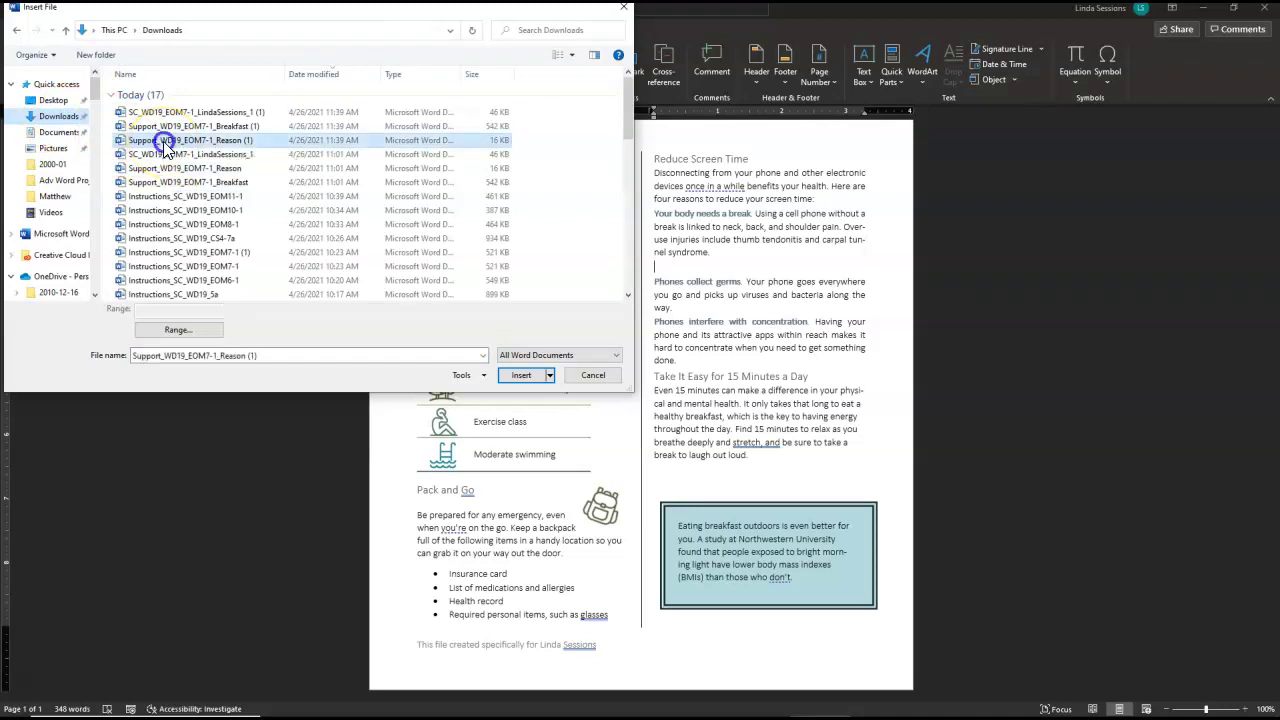
click(519, 380)
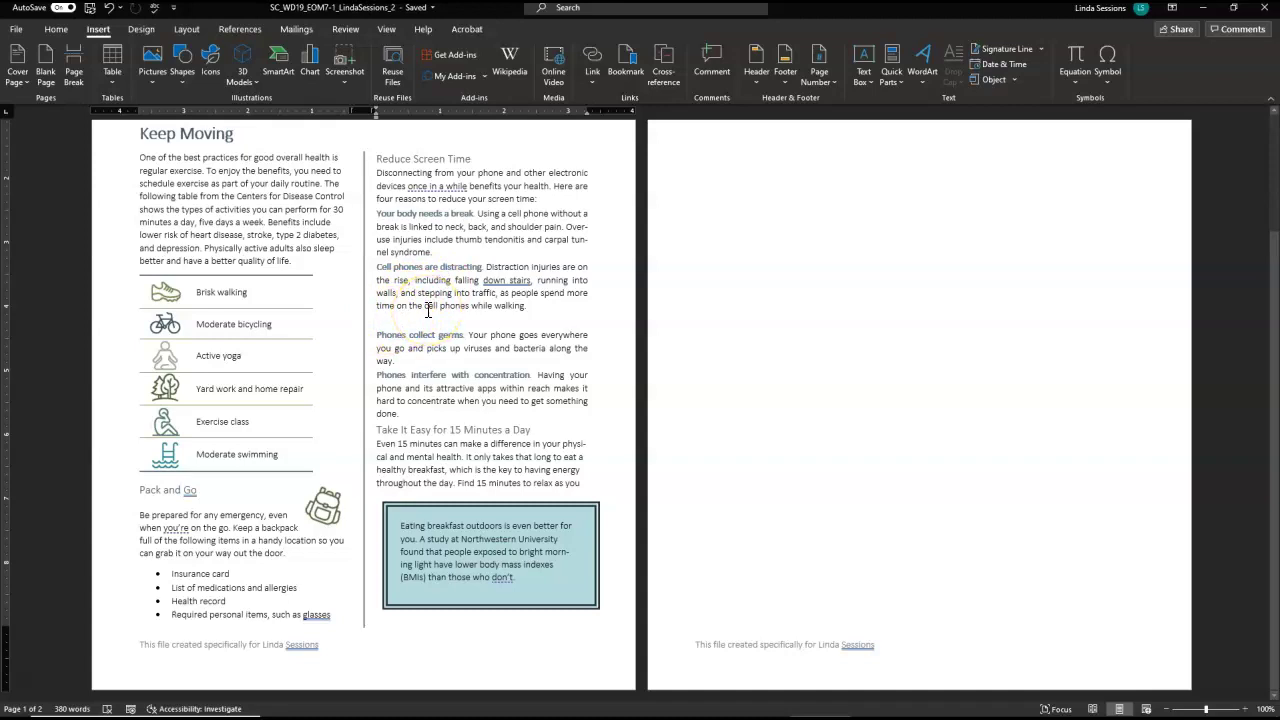
Delete the extra empty paragraph, nudge the quote box down-left, and close the newsletter
key(BackSpace)
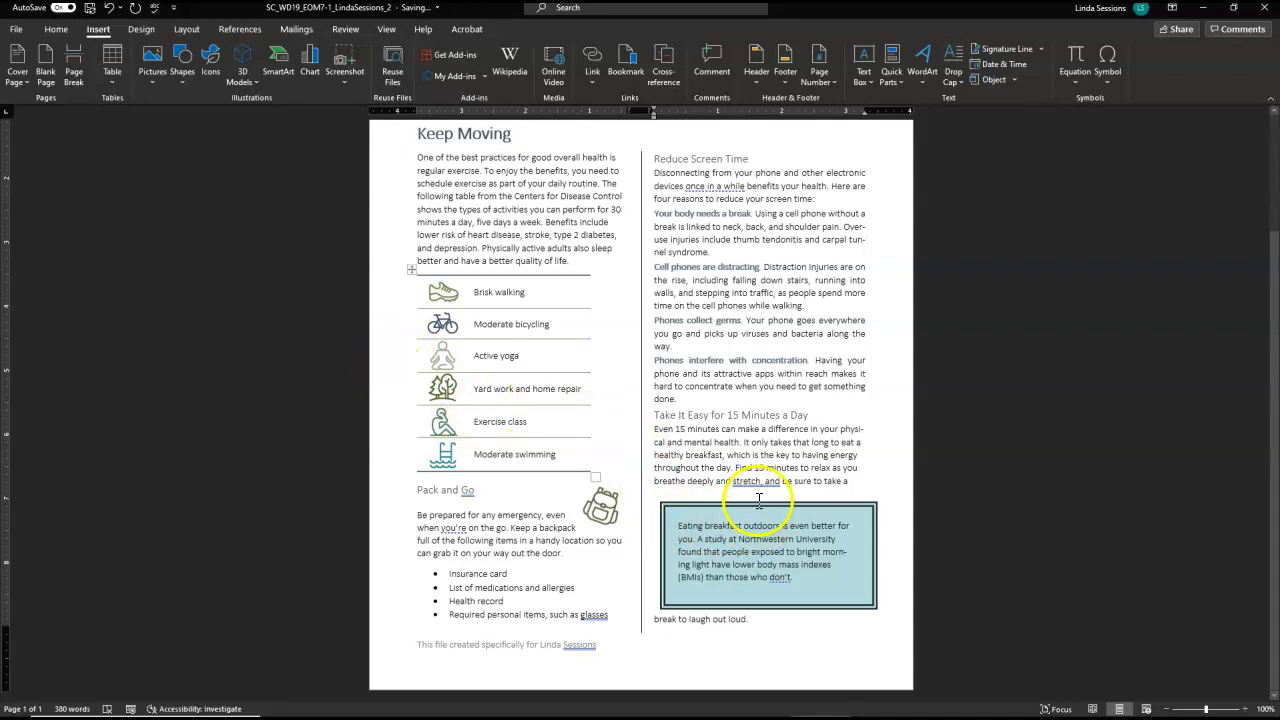
drag(750, 507, 746, 516)
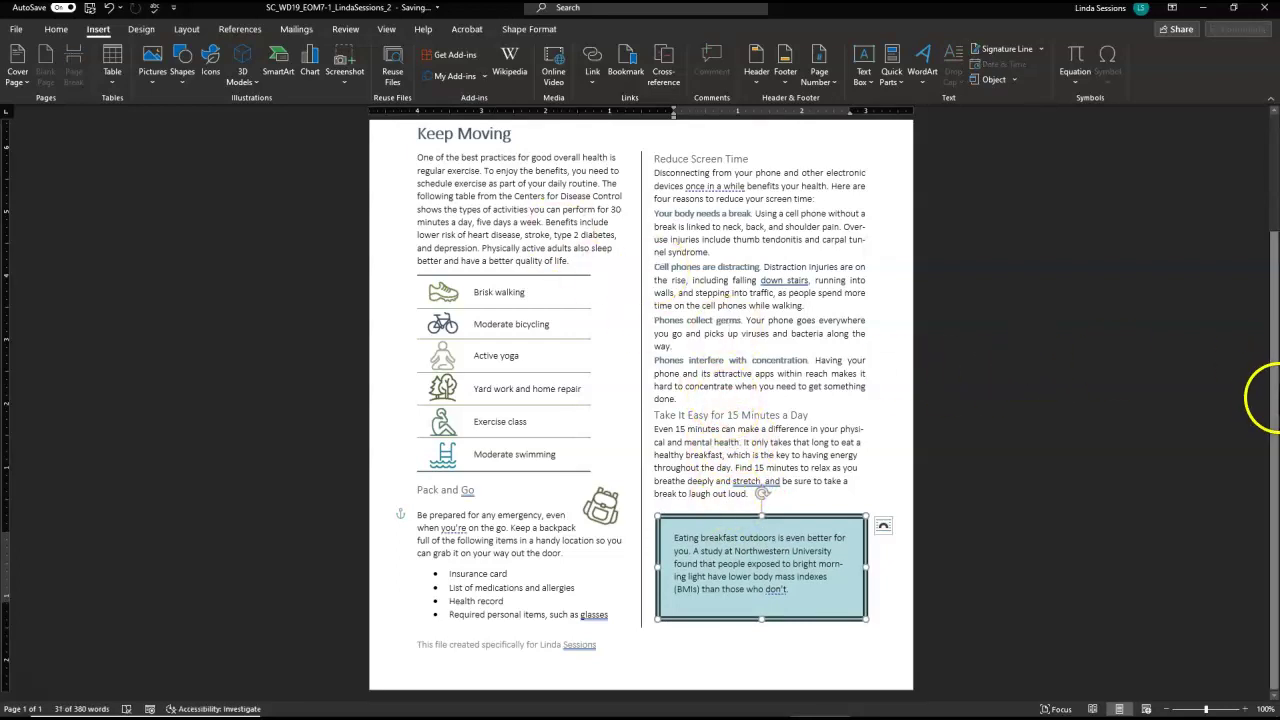
scroll(1273, 440, up, 3)
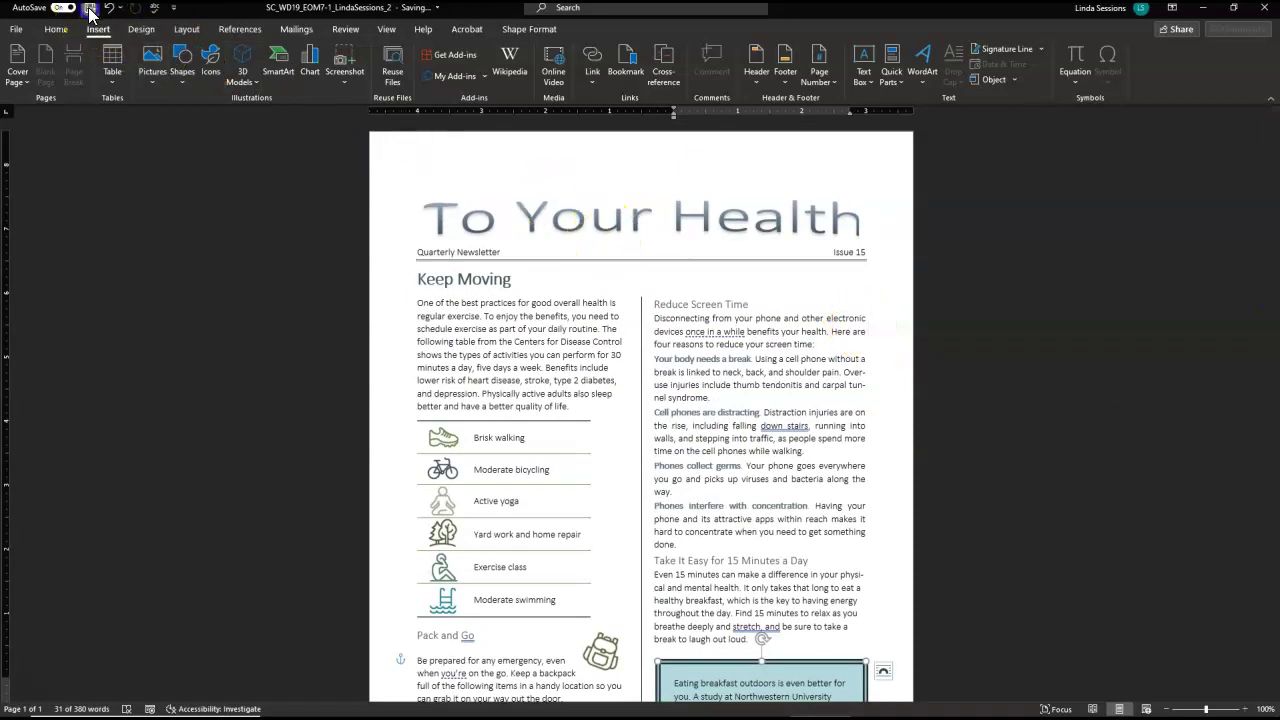
click(1262, 8)
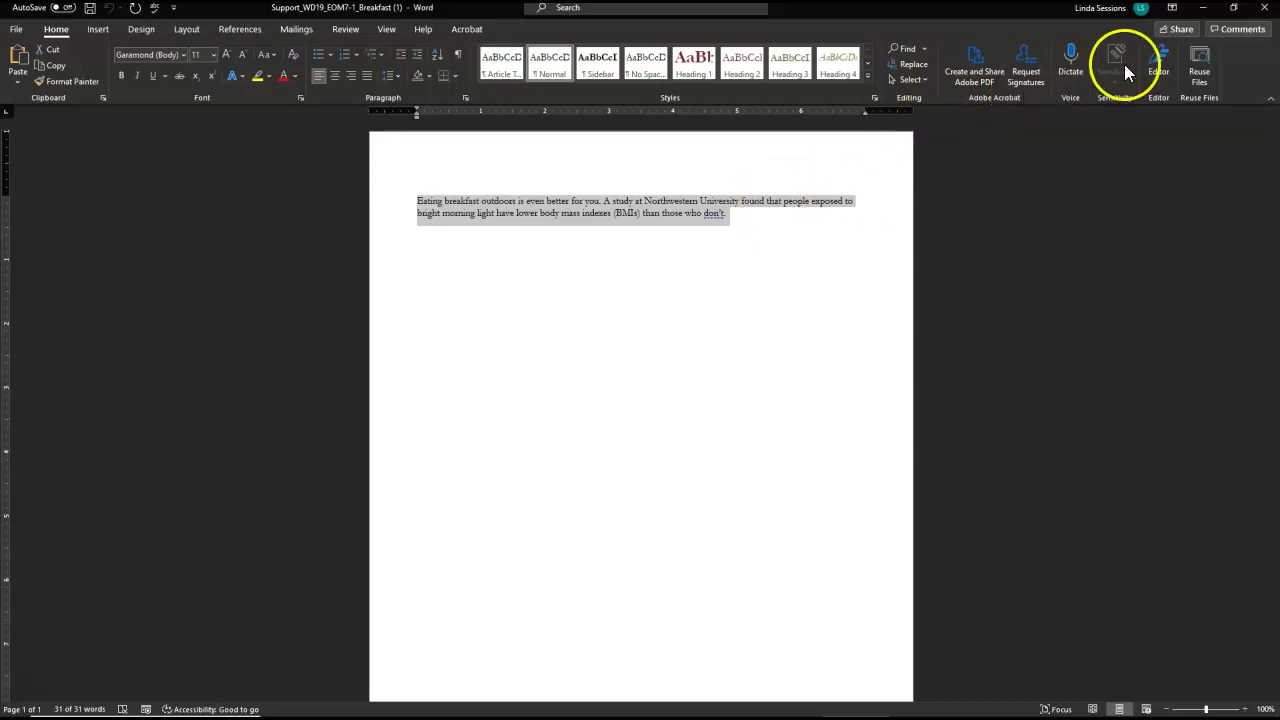
Close the Breakfast file, then upload the SC_WD19_EOM7-1 newsletter in MindTap and submit it
click(1266, 9)
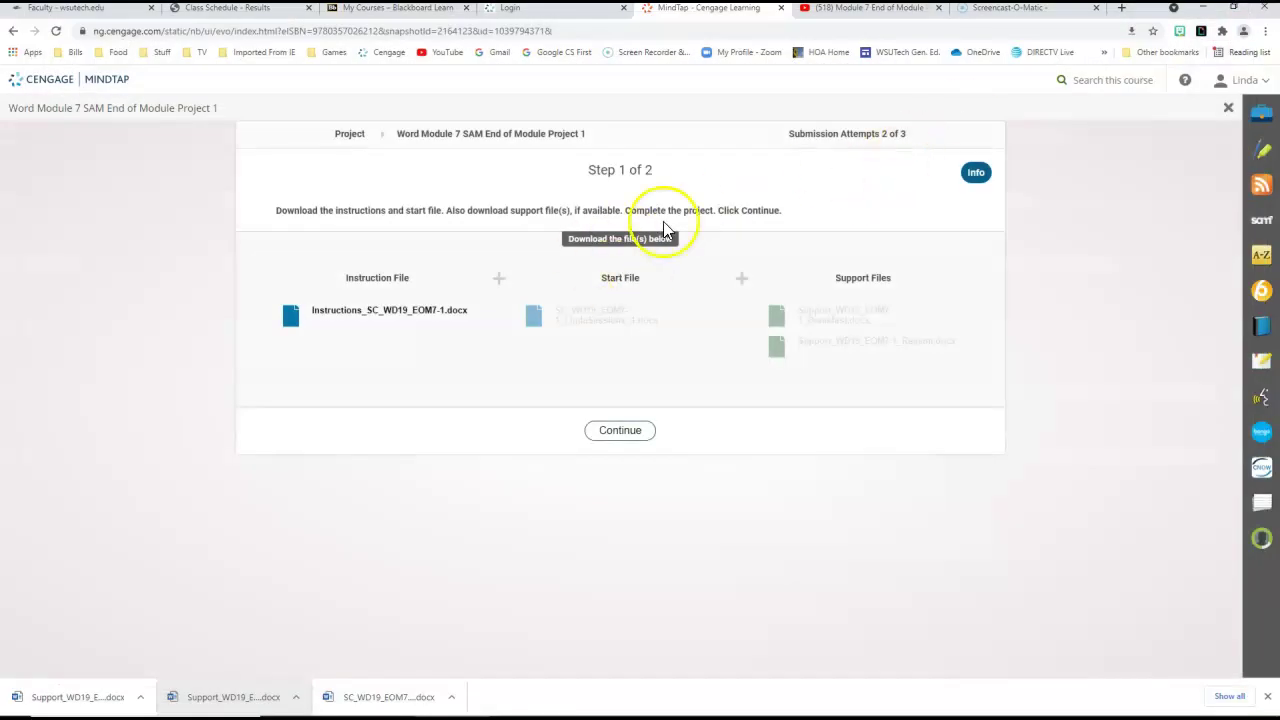
click(622, 432)
click(458, 400)
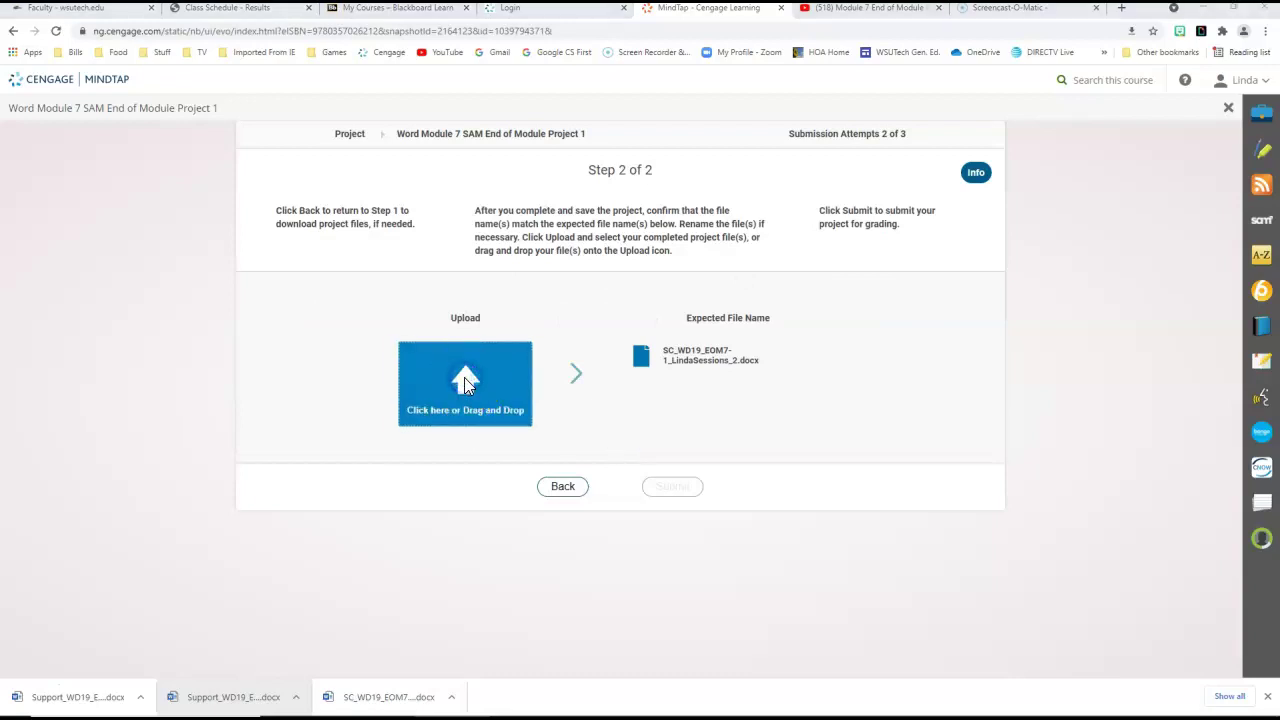
click(183, 94)
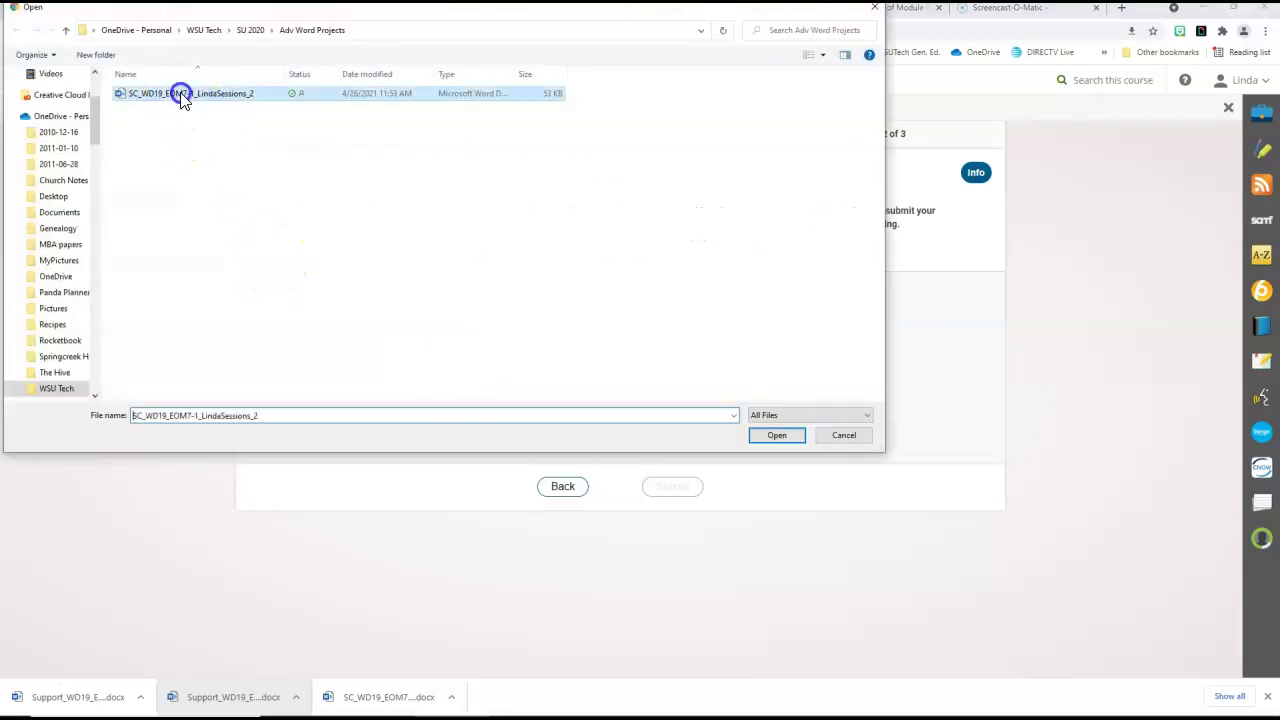
click(775, 437)
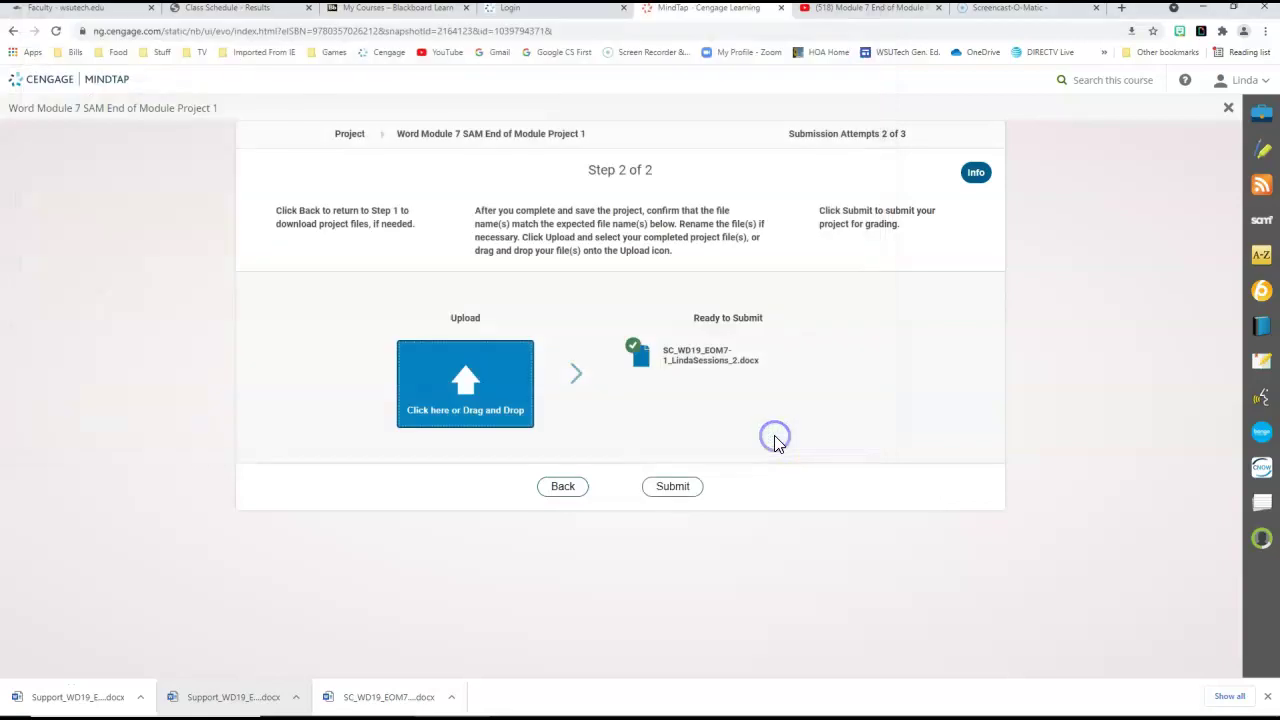
click(675, 493)
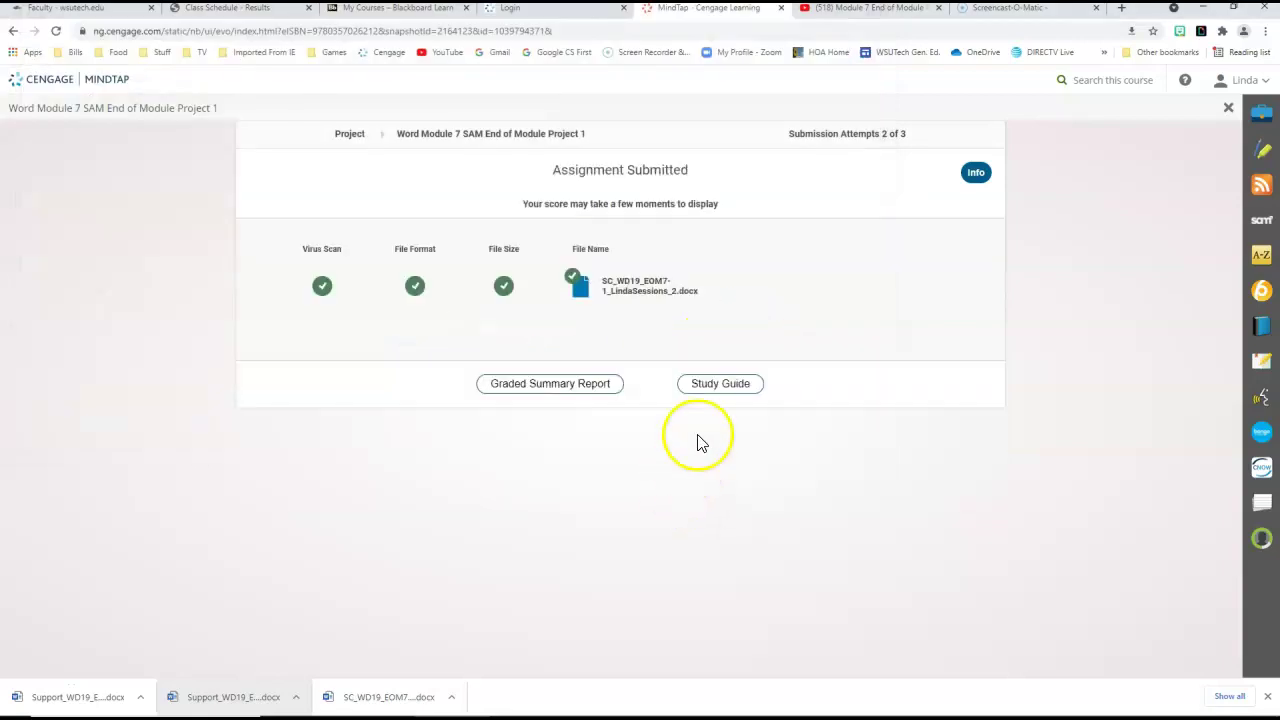
click(697, 390)
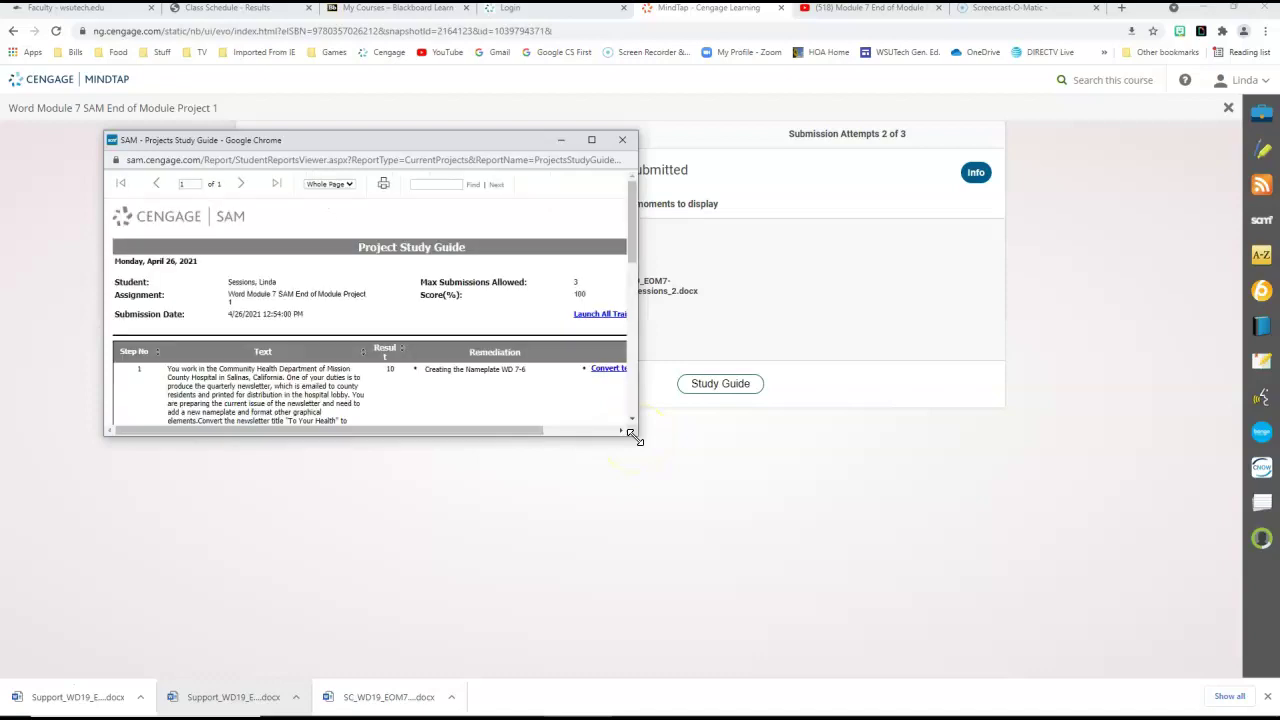
drag(630, 432, 1045, 573)
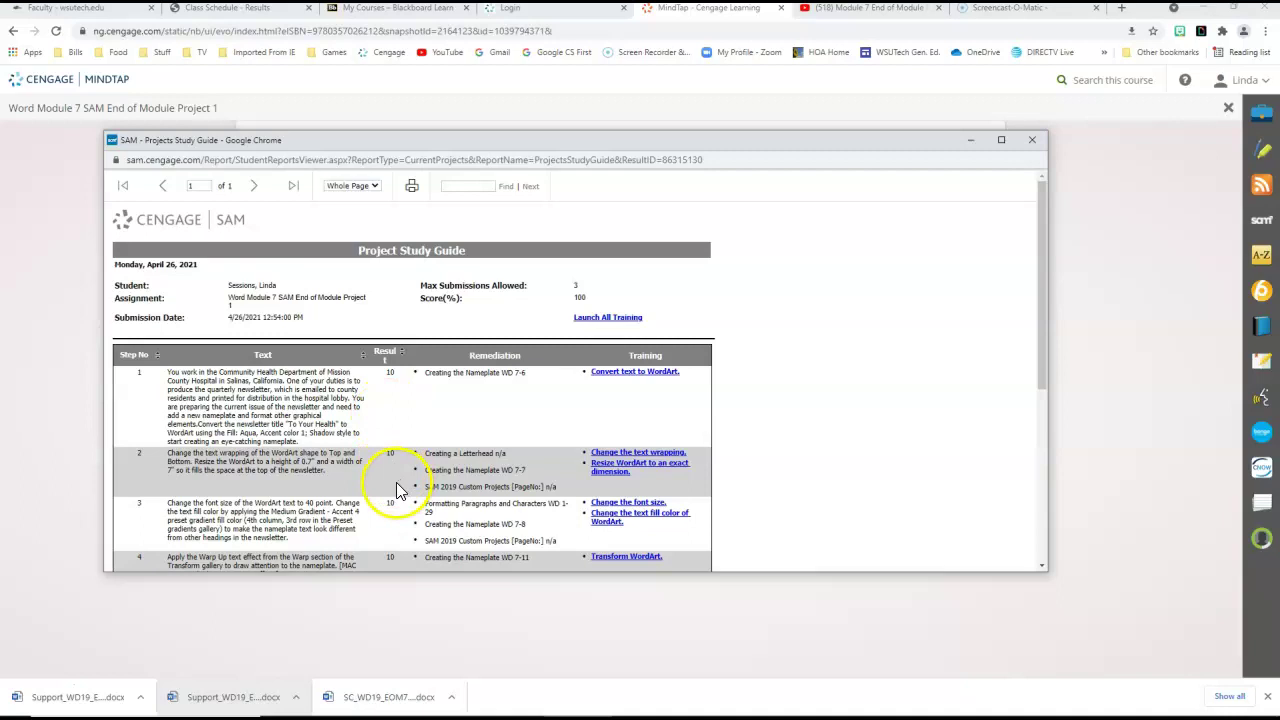
click(1044, 313)
drag(1044, 313, 1031, 524)
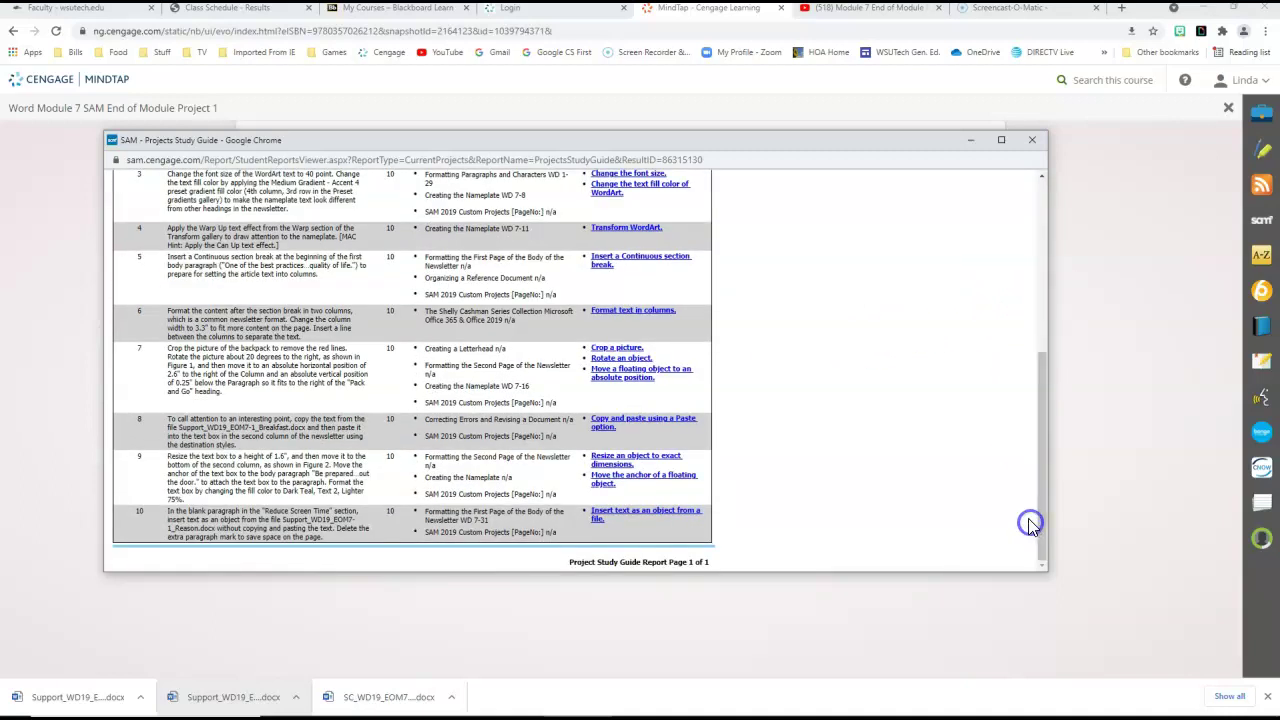
click(611, 318)
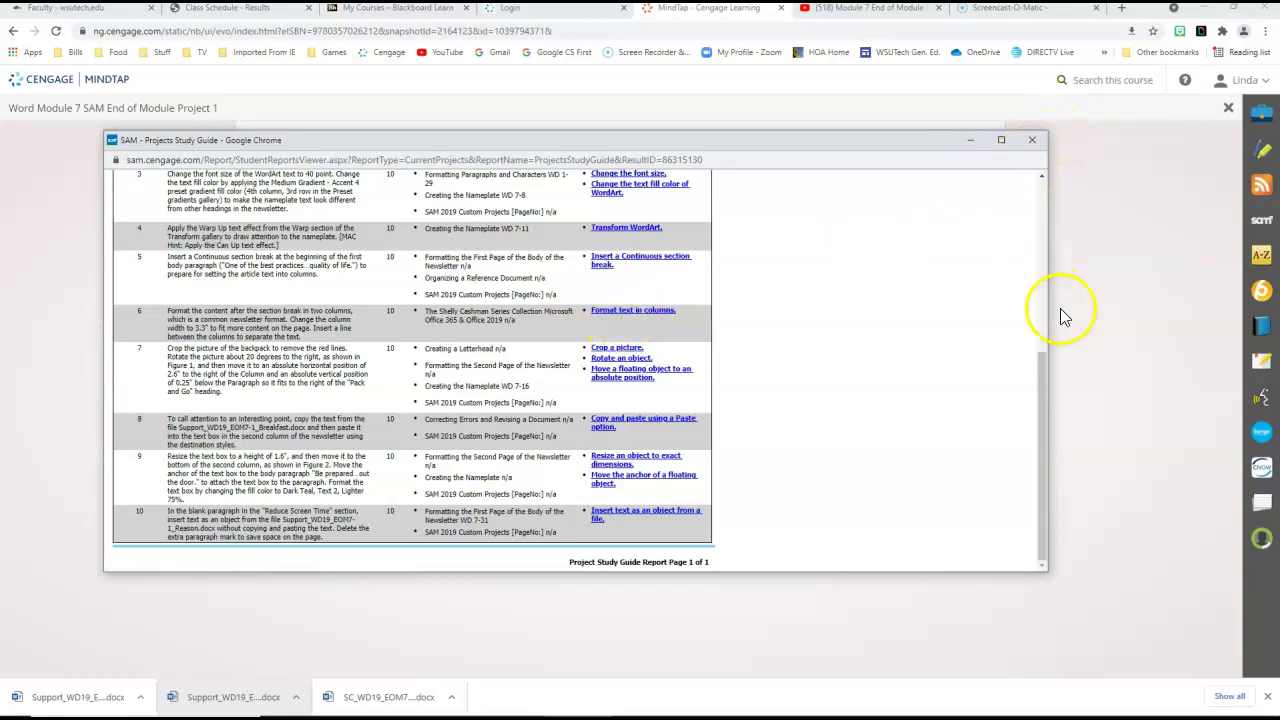
drag(1041, 367, 1043, 181)
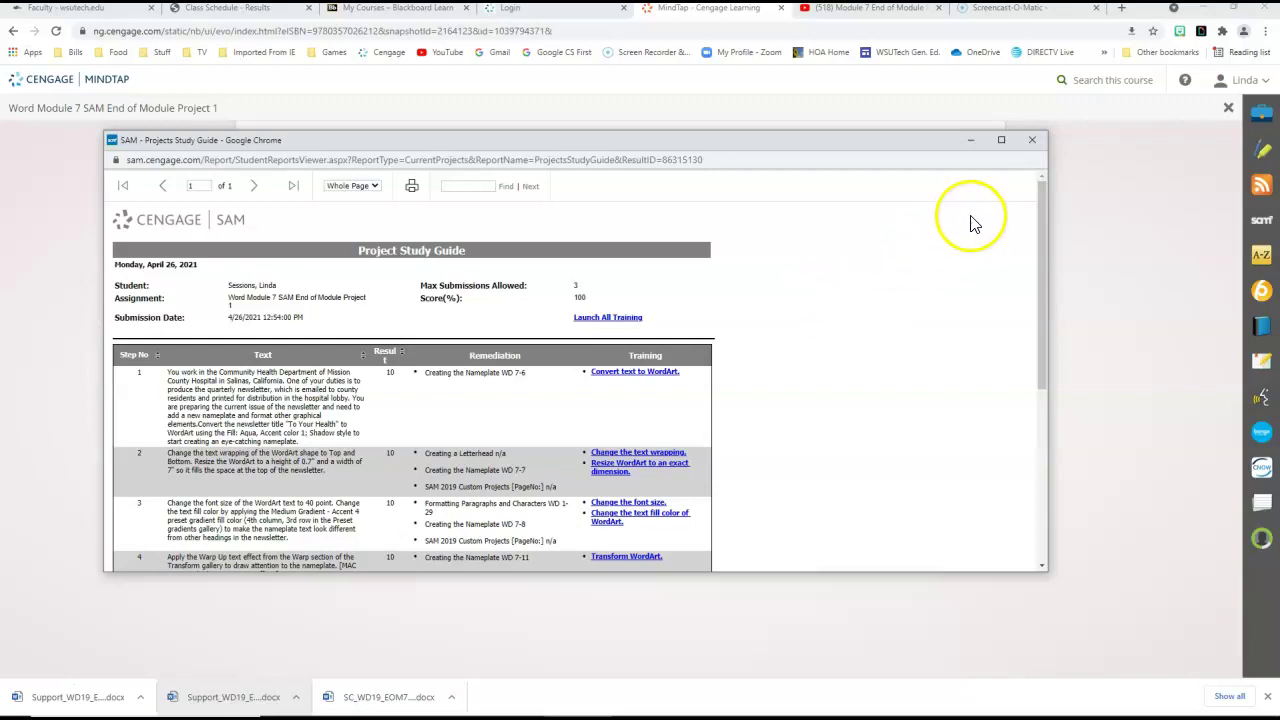
click(1032, 145)
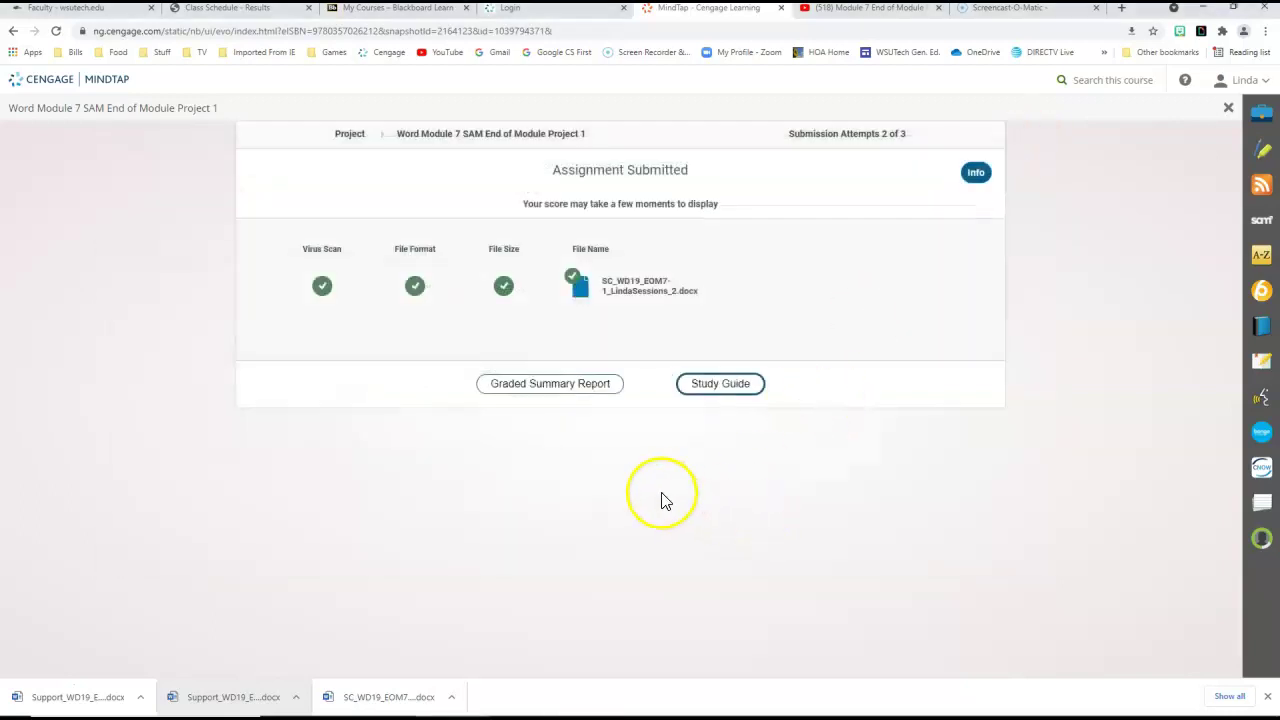